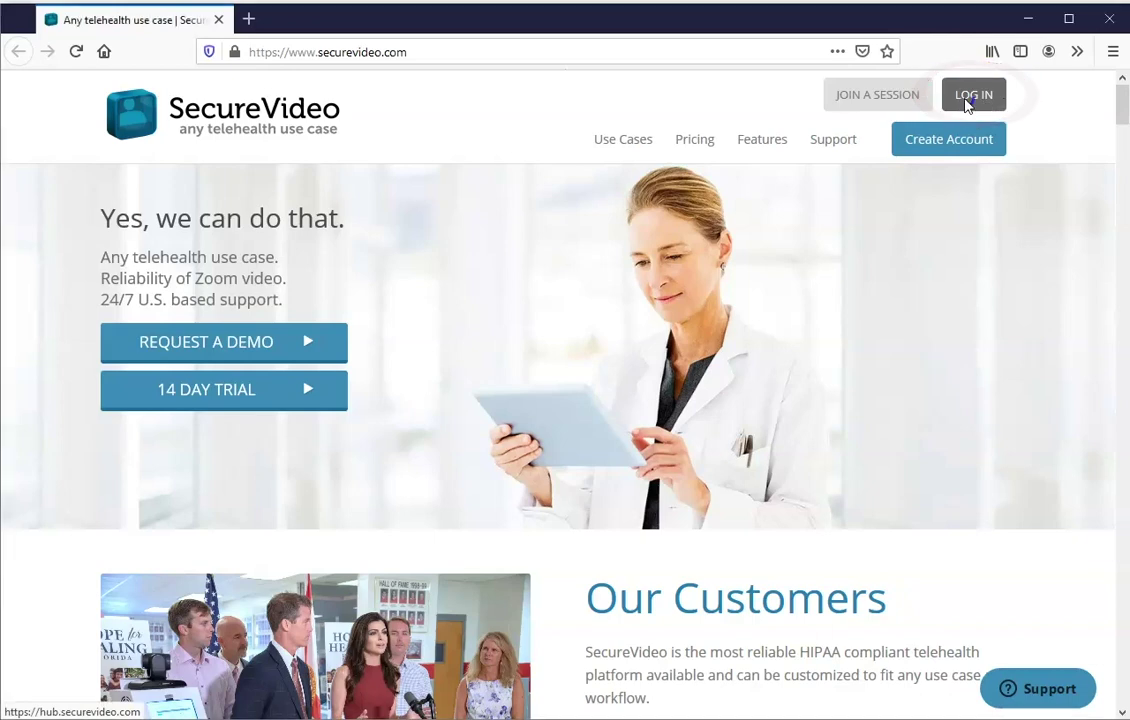
Go to the member login page from the SecureVideo homepage's LOG IN link.
{"action": "left_click", "coordinate": [968, 100]}
Sign in with the demo account's e-mail and password, then scroll through the dashboard sessions.
{"action": "left_click", "coordinate": [384, 240]}
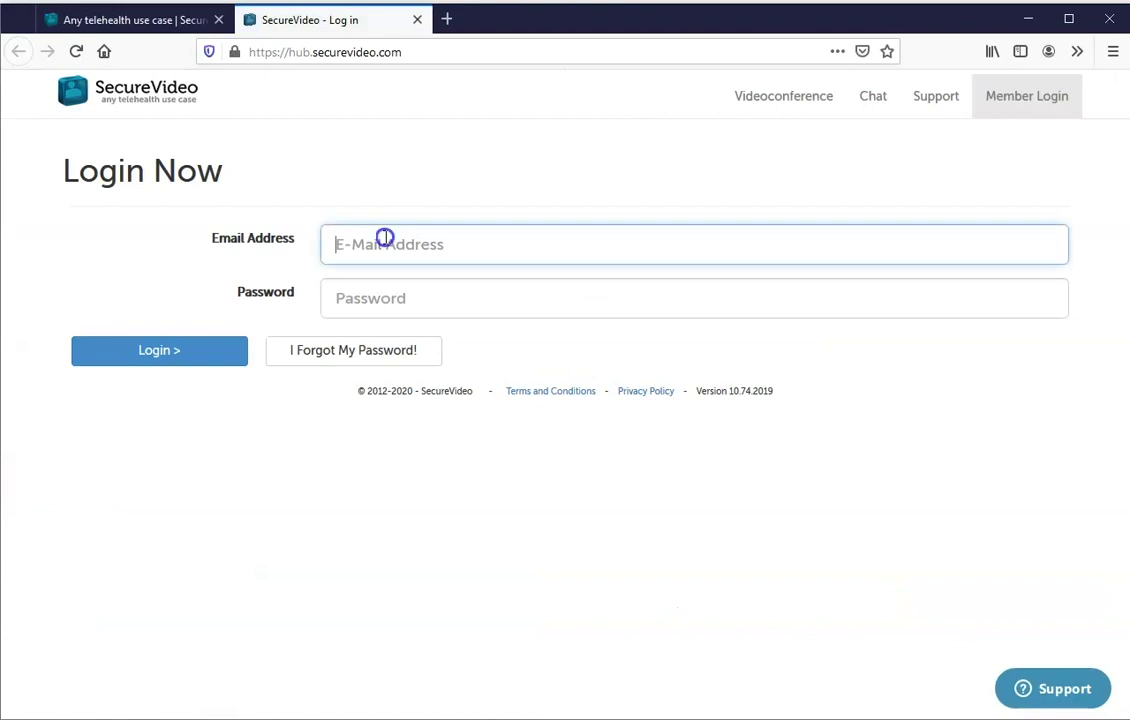
{"action": "type", "text": "demo@example.com"}
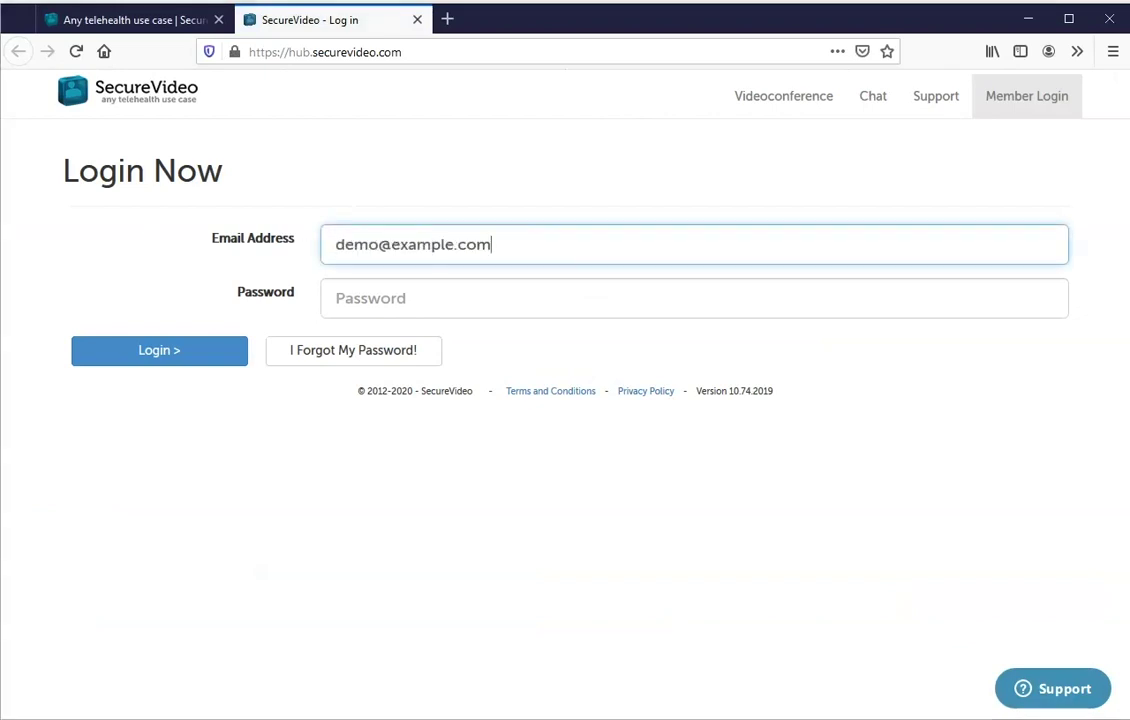
{"action": "left_click", "coordinate": [409, 308]}
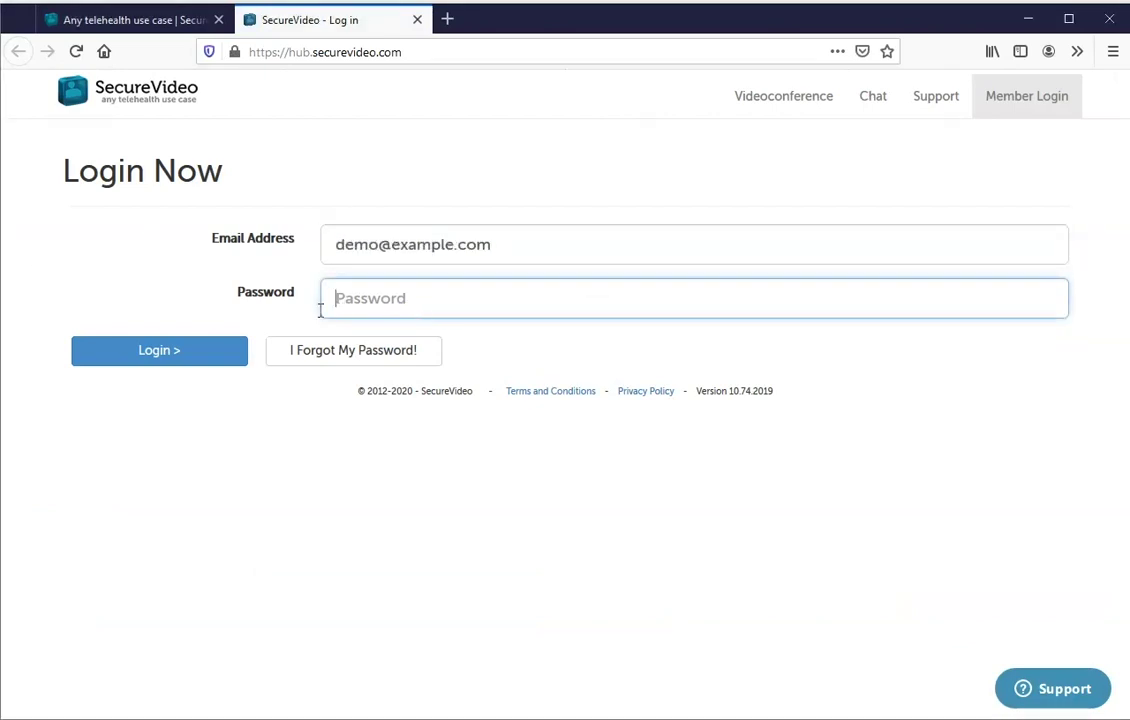
{"action": "type", "text": "password"}
{"action": "left_click", "coordinate": [160, 360]}
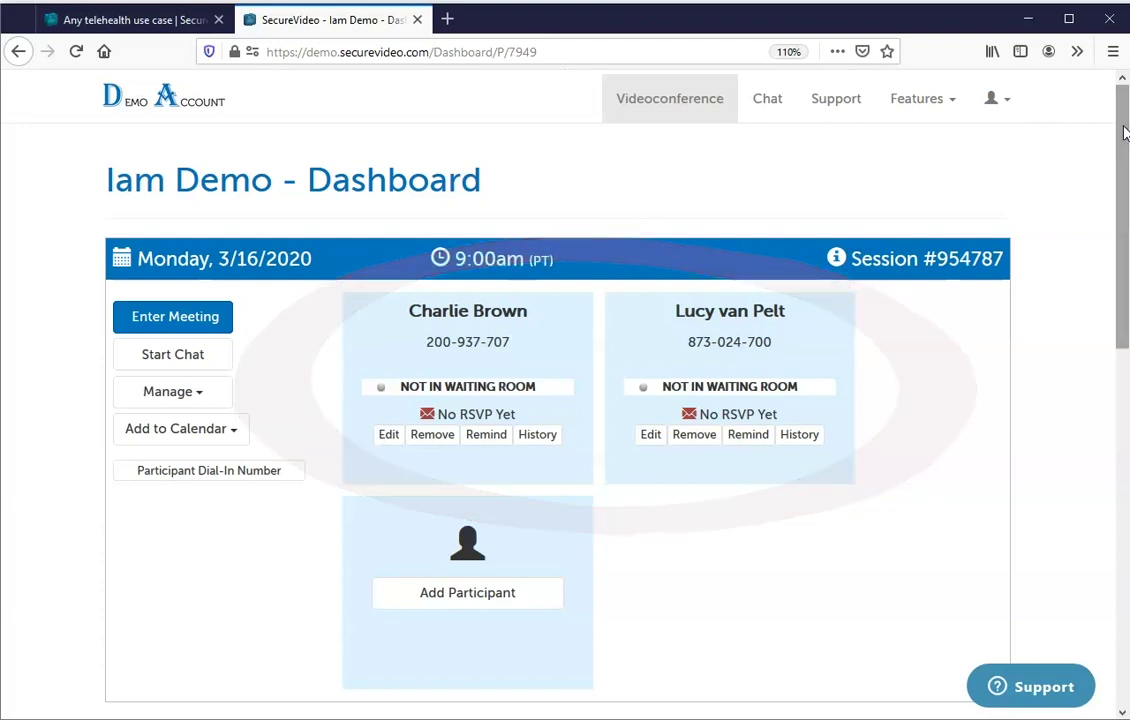
{"action": "mouse_move", "coordinate": [1124, 133]}
{"action": "left_mouse_down"}
{"action": "mouse_move", "coordinate": [1102, 444]}
{"action": "mouse_move", "coordinate": [1097, 469]}
{"action": "mouse_move", "coordinate": [1070, 460]}
{"action": "left_mouse_up"}
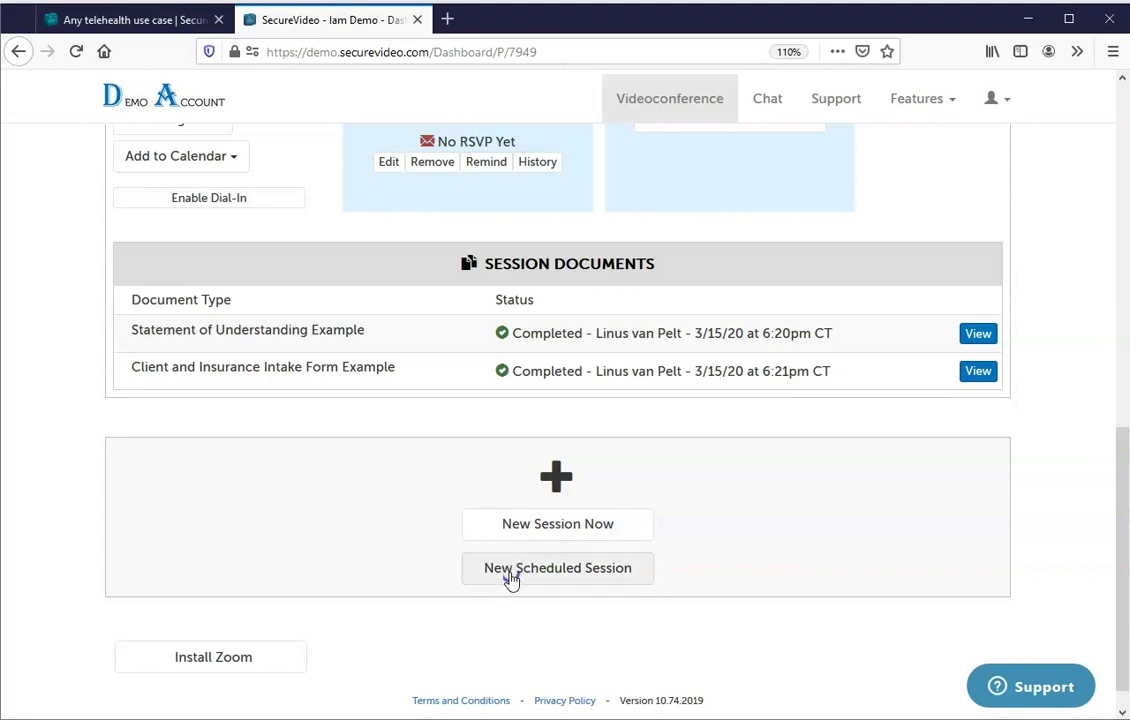
Create a new scheduled session dated 03/18/2020 starting at 9:00 AM Pacific Time.
{"action": "left_click", "coordinate": [511, 580]}
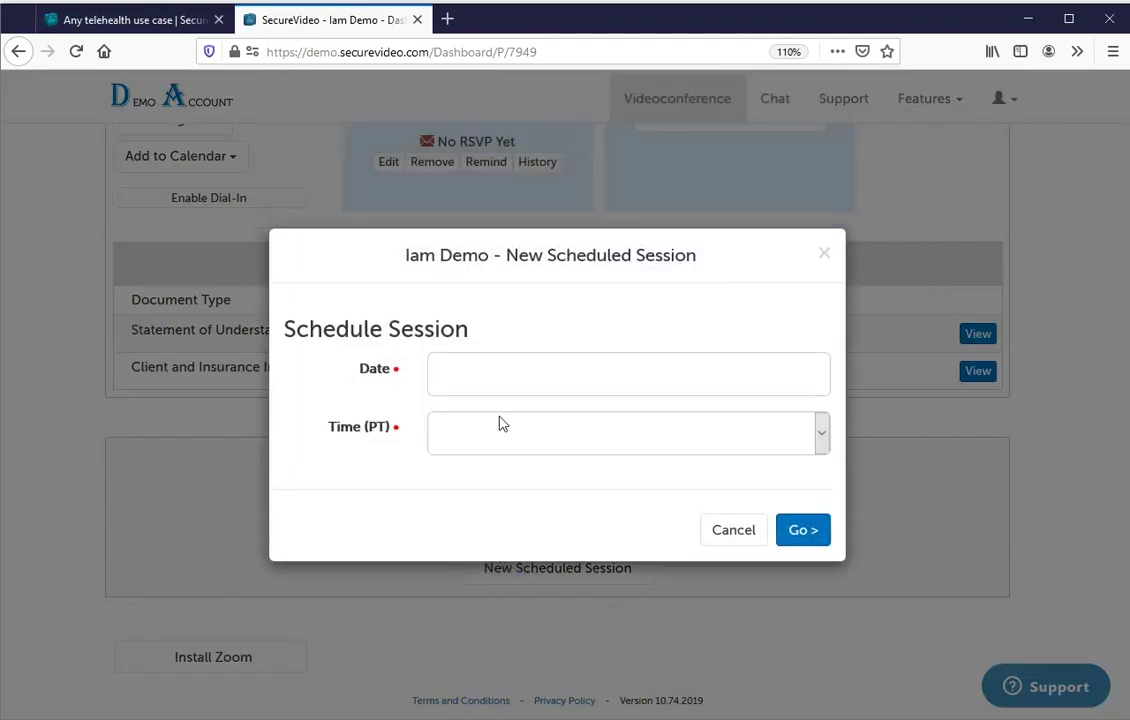
{"action": "left_click", "coordinate": [494, 381]}
{"action": "left_click", "coordinate": [541, 287]}
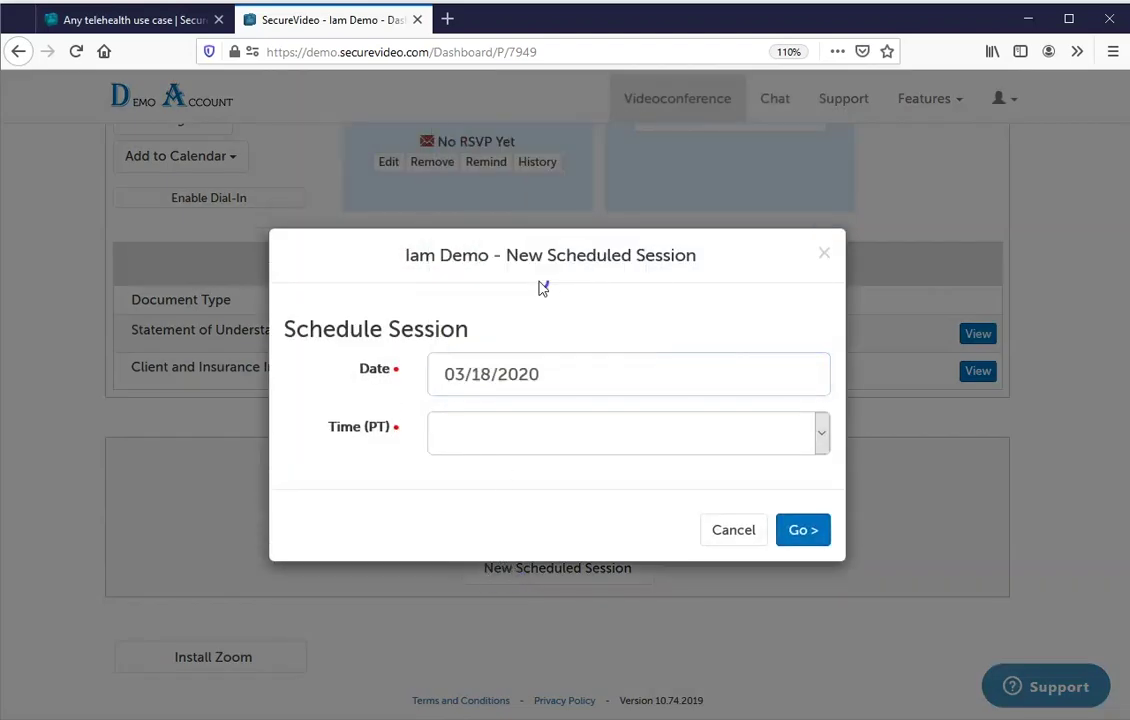
{"action": "left_click", "coordinate": [497, 435]}
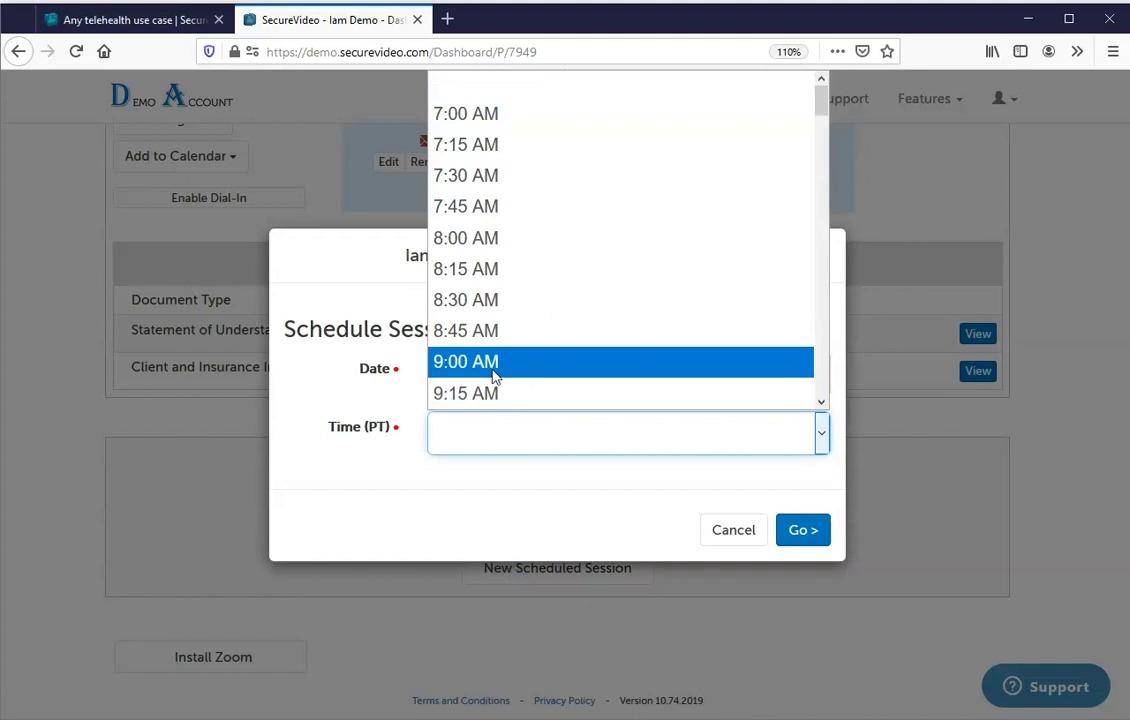
{"action": "left_click", "coordinate": [495, 362]}
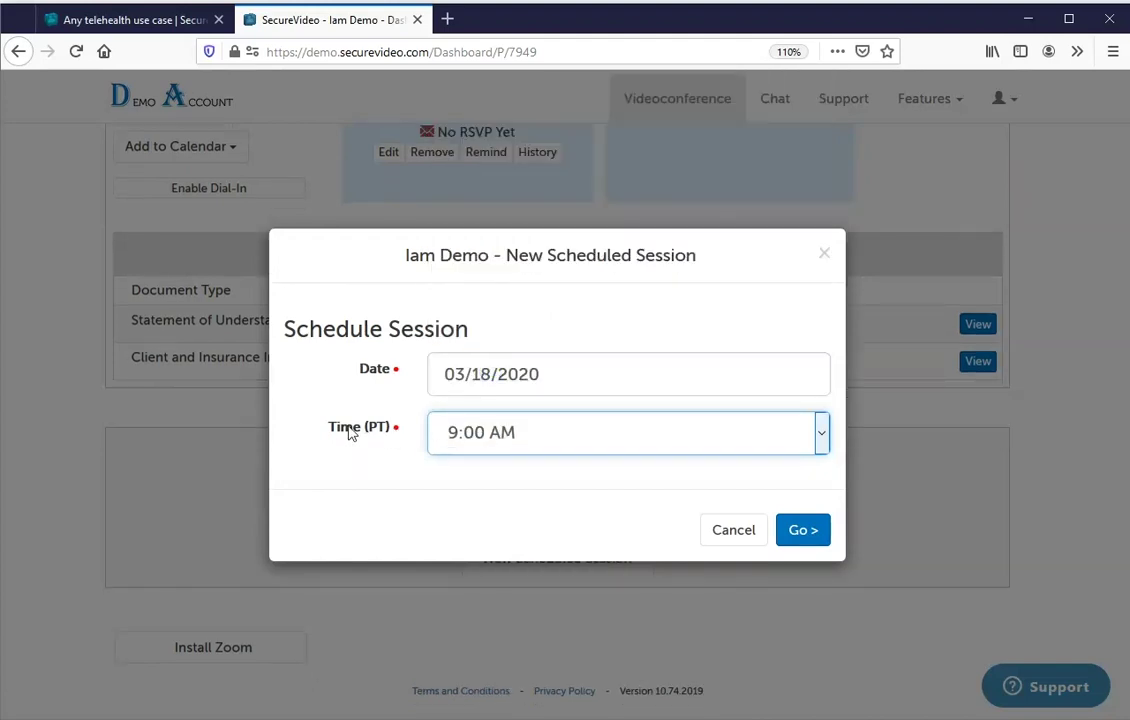
{"action": "left_click", "coordinate": [800, 533]}
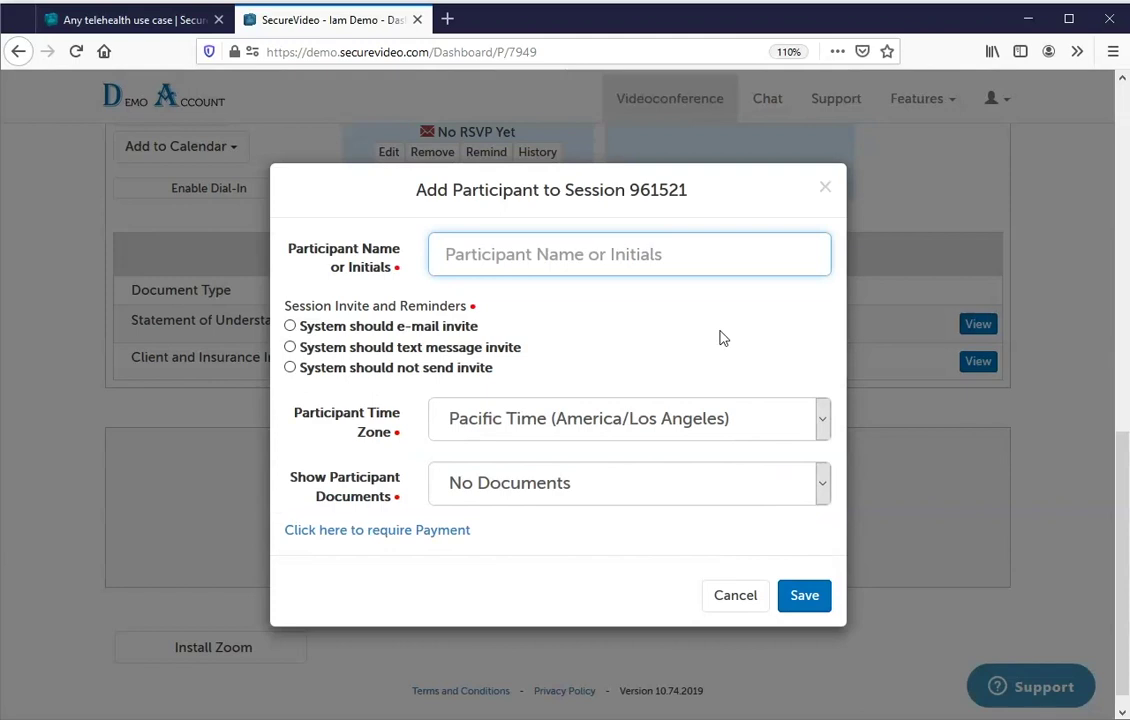
Pick the saved contact as participant and settle on an e-mailed invite after trying other invite options.
{"action": "type", "text": "S"}
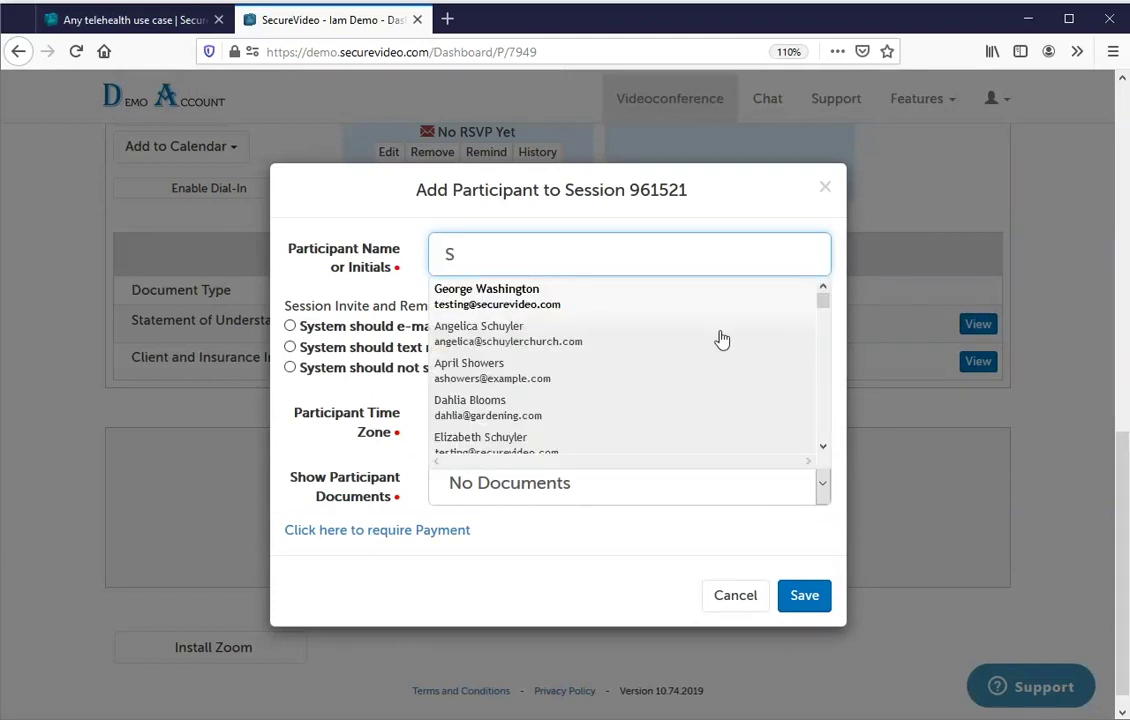
{"action": "type", "text": "n"}
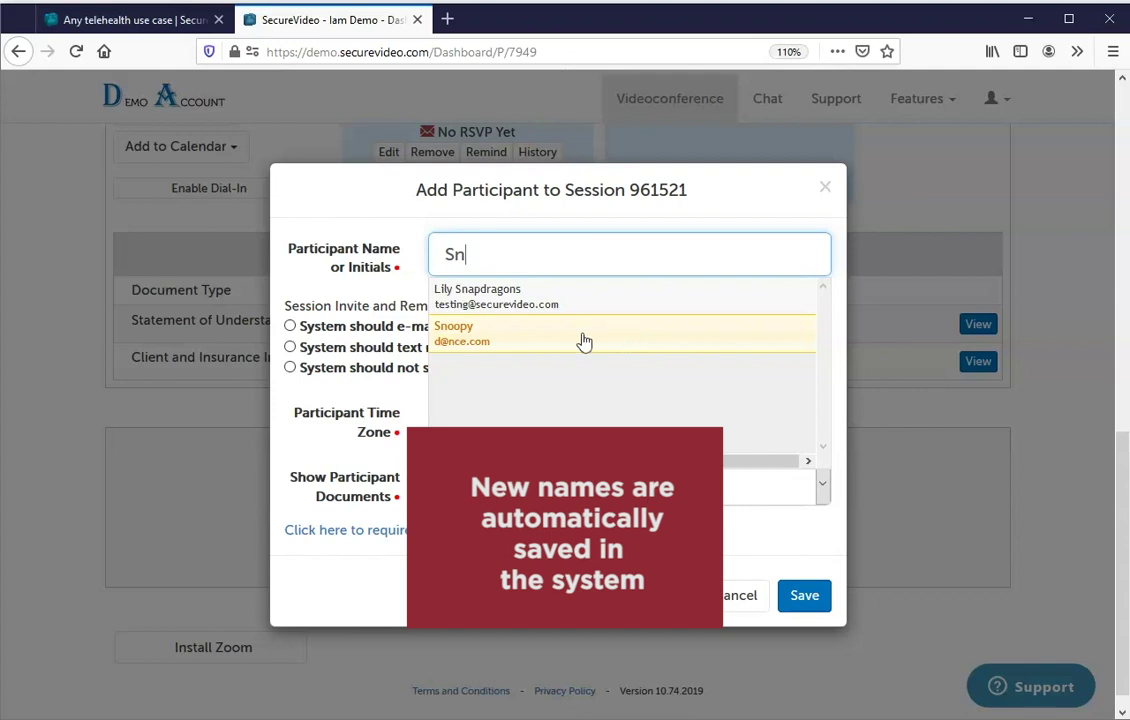
{"action": "left_click", "coordinate": [575, 336]}
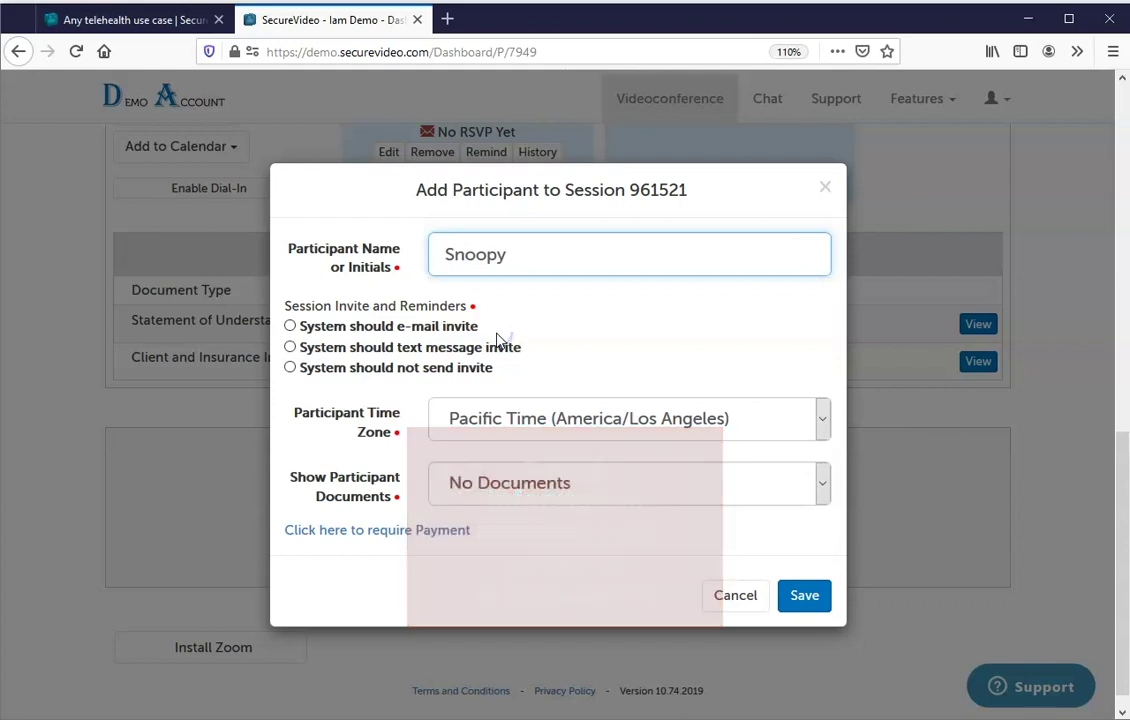
{"action": "left_click", "coordinate": [437, 327]}
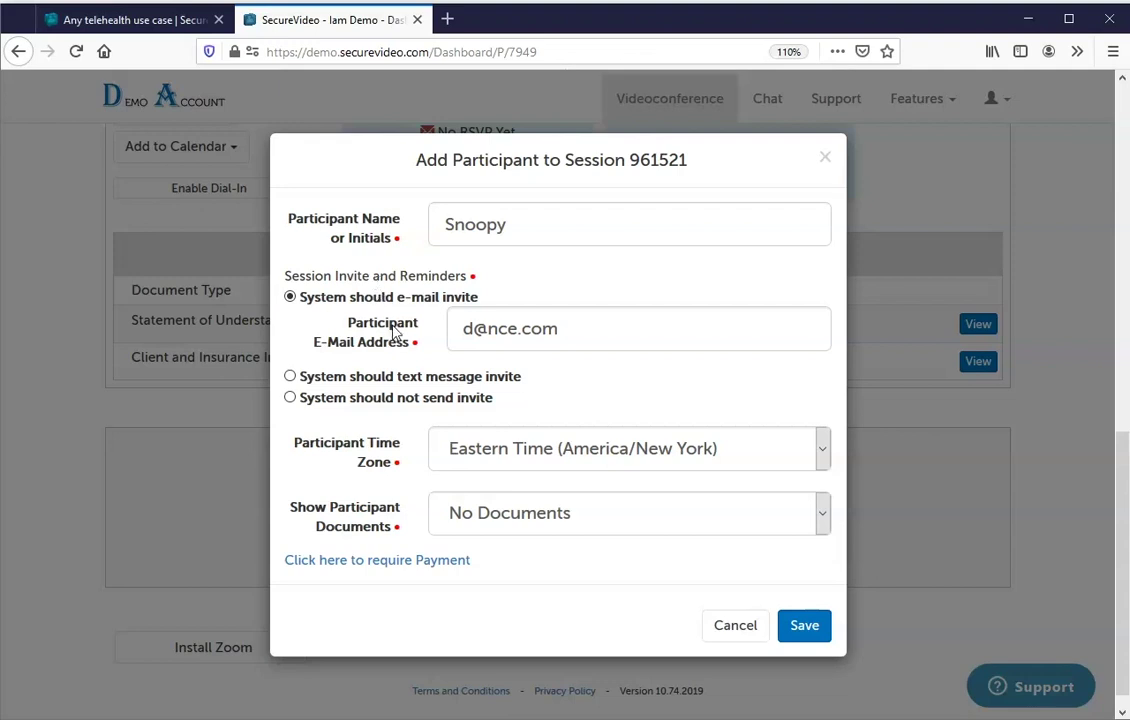
{"action": "left_click", "coordinate": [393, 378]}
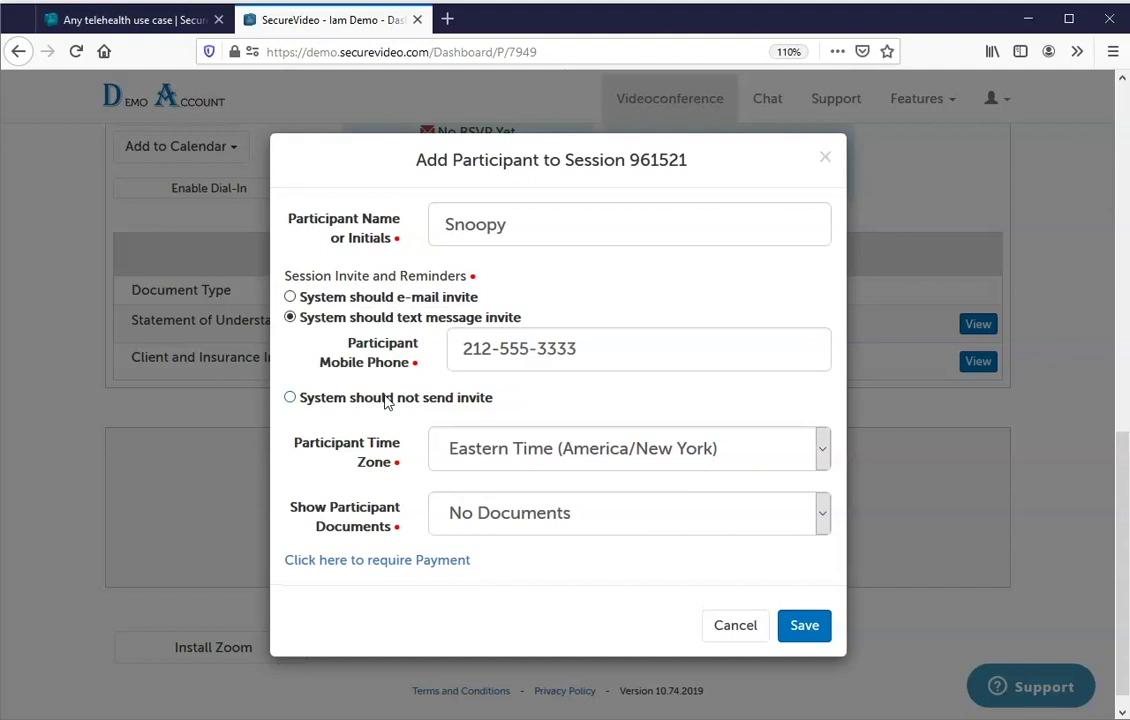
{"action": "left_click", "coordinate": [384, 398]}
{"action": "left_click", "coordinate": [367, 330]}
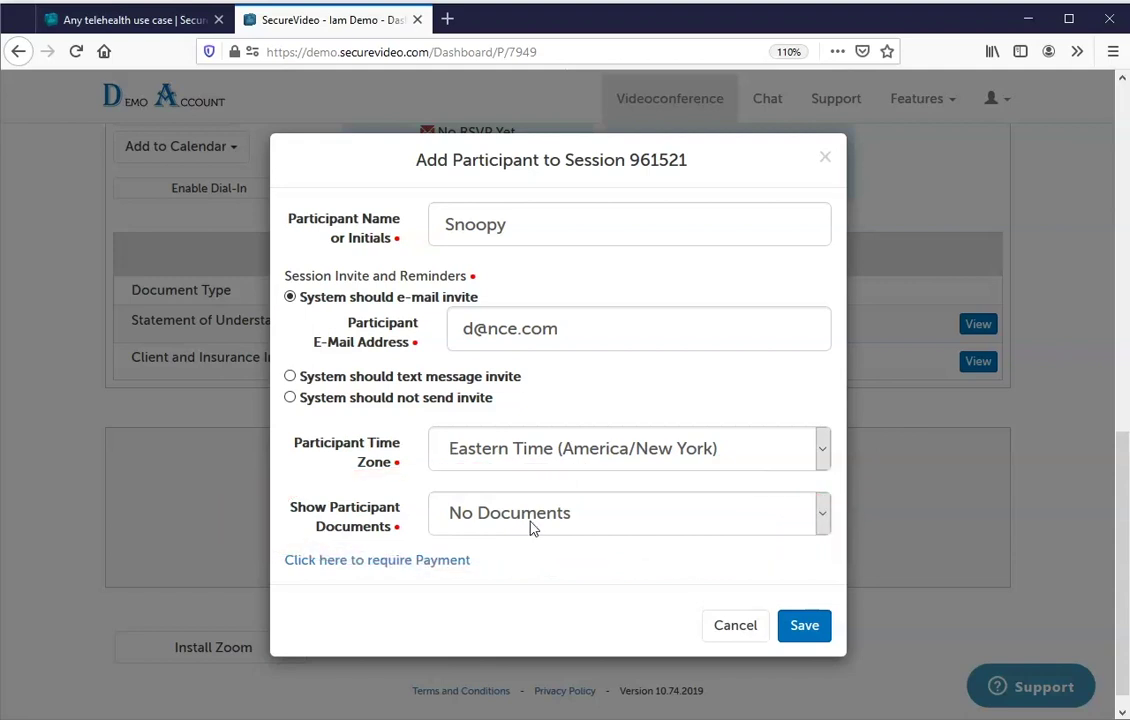
Require Initial Documents and a $45.00 Paid Session payment, then save the participant.
{"action": "left_click", "coordinate": [590, 525]}
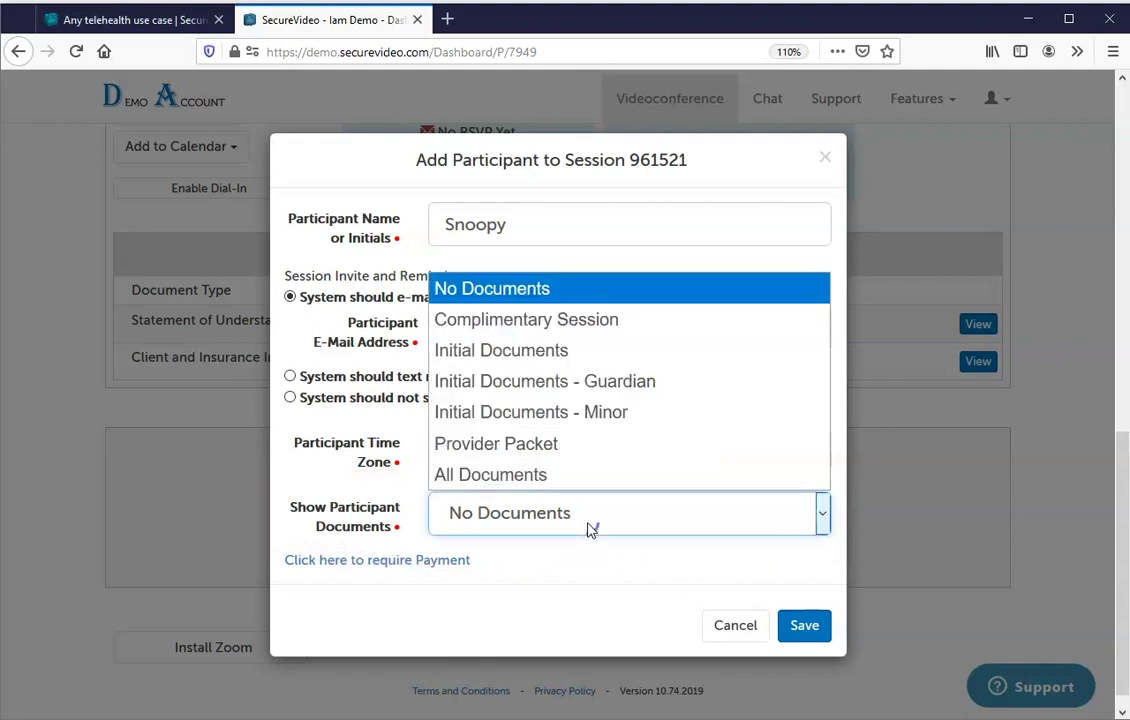
{"action": "left_click", "coordinate": [541, 351]}
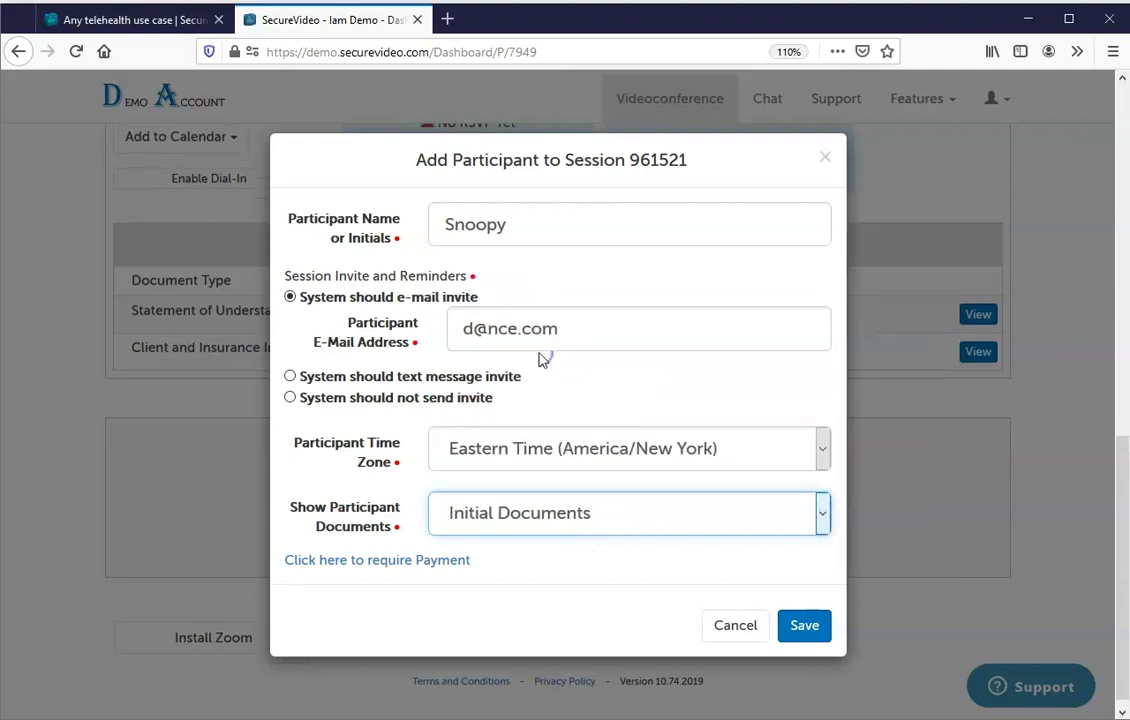
{"action": "left_click", "coordinate": [429, 561]}
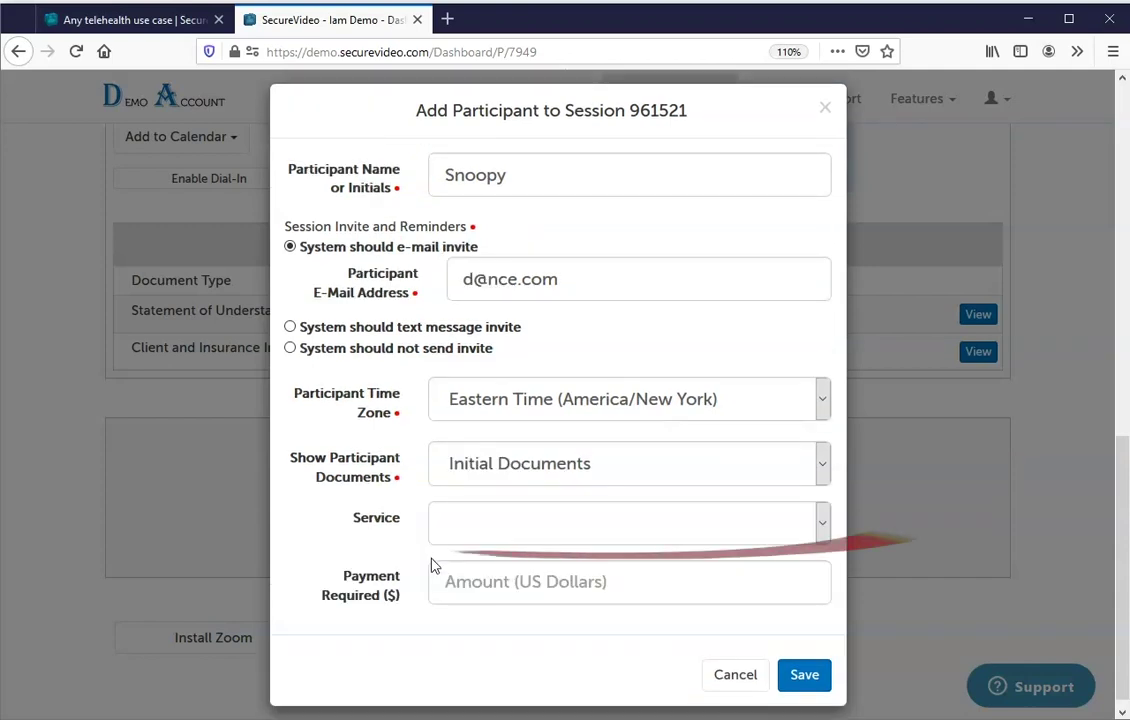
{"action": "left_click", "coordinate": [530, 537]}
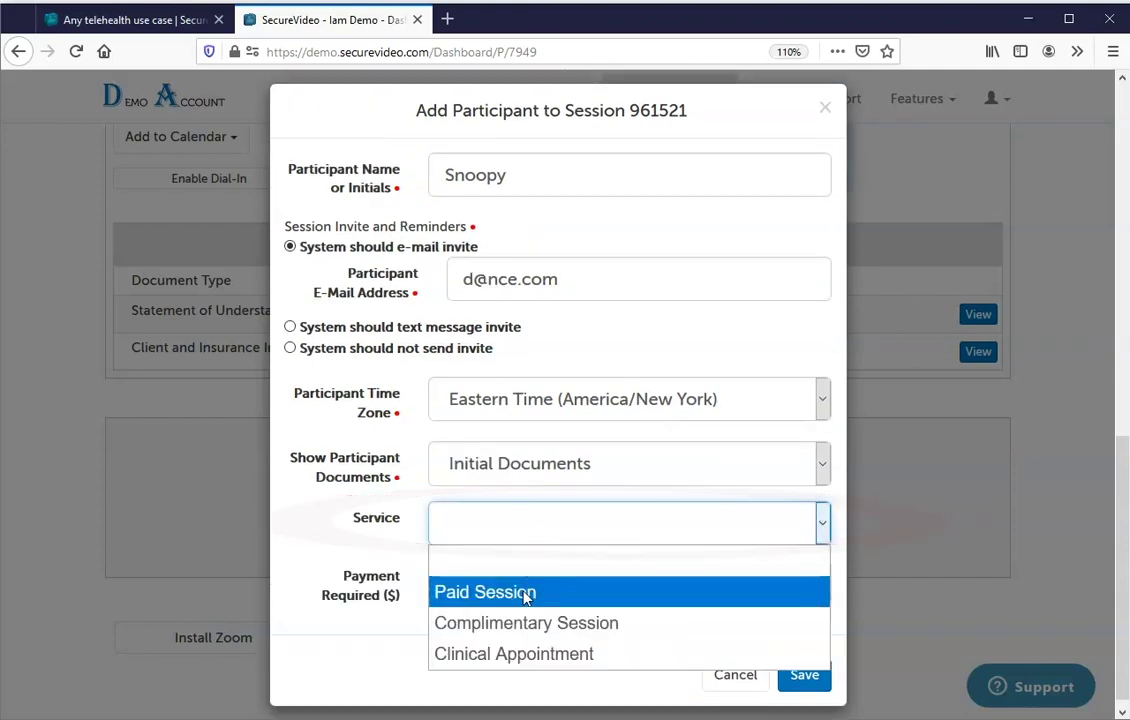
{"action": "left_click", "coordinate": [525, 592]}
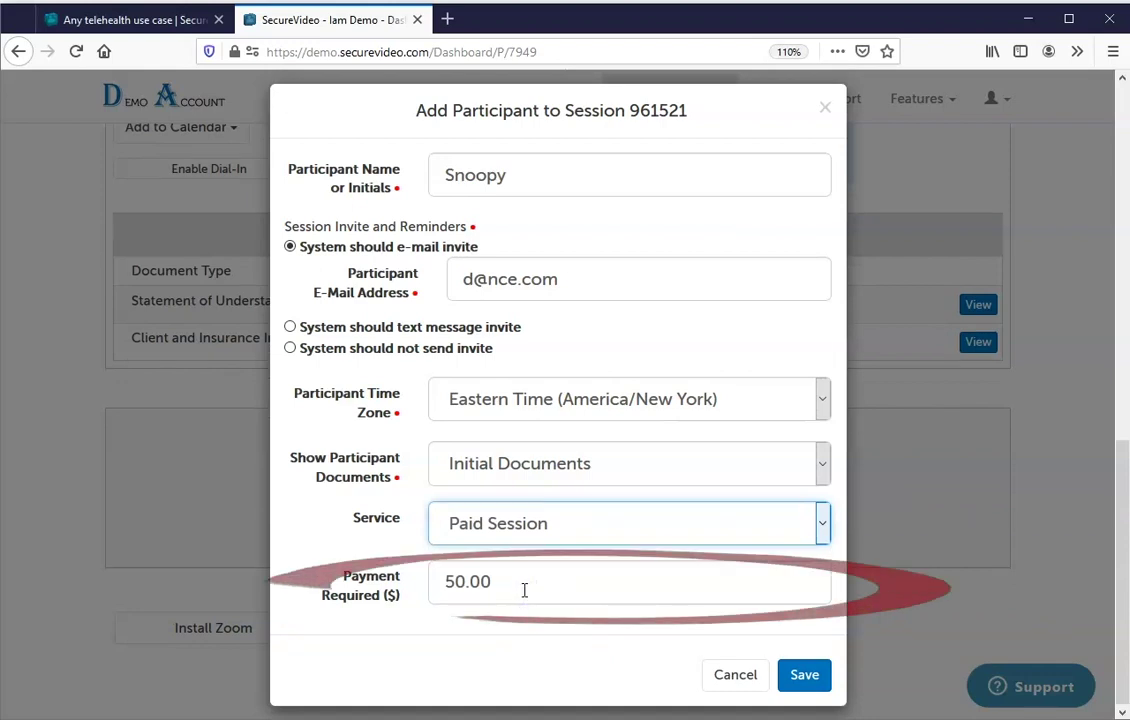
{"action": "left_click", "coordinate": [505, 578]}
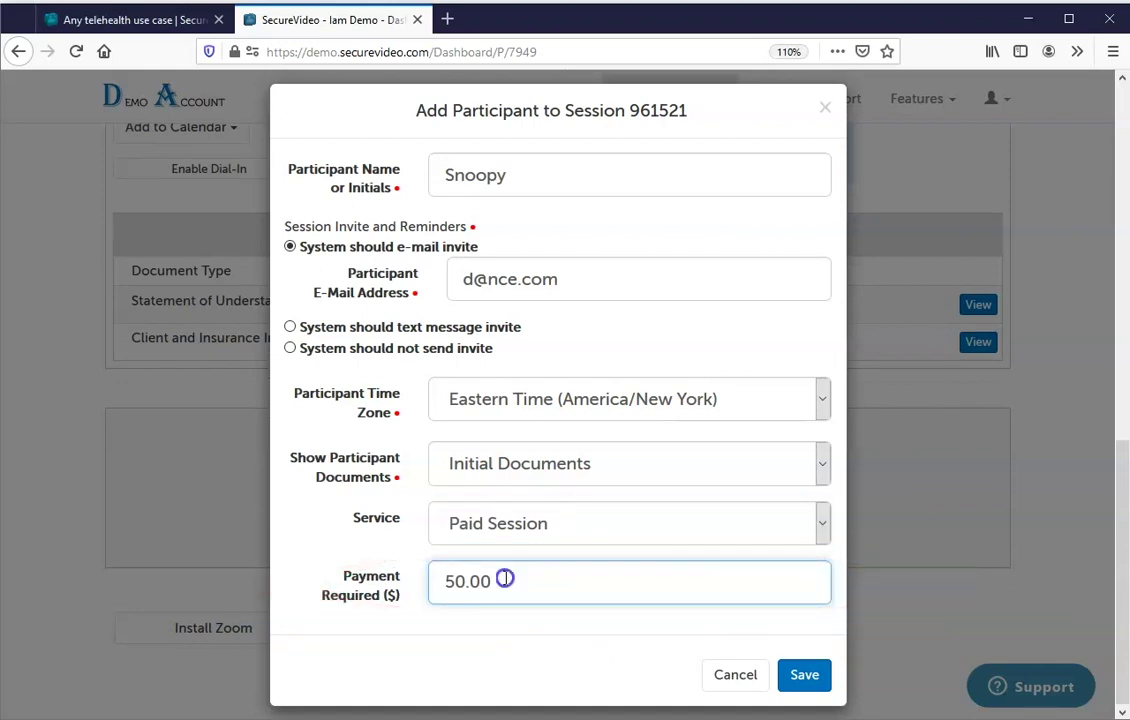
{"action": "double_click", "coordinate": [503, 580]}
{"action": "type", "text": "45"}
{"action": "left_click", "coordinate": [795, 690]}
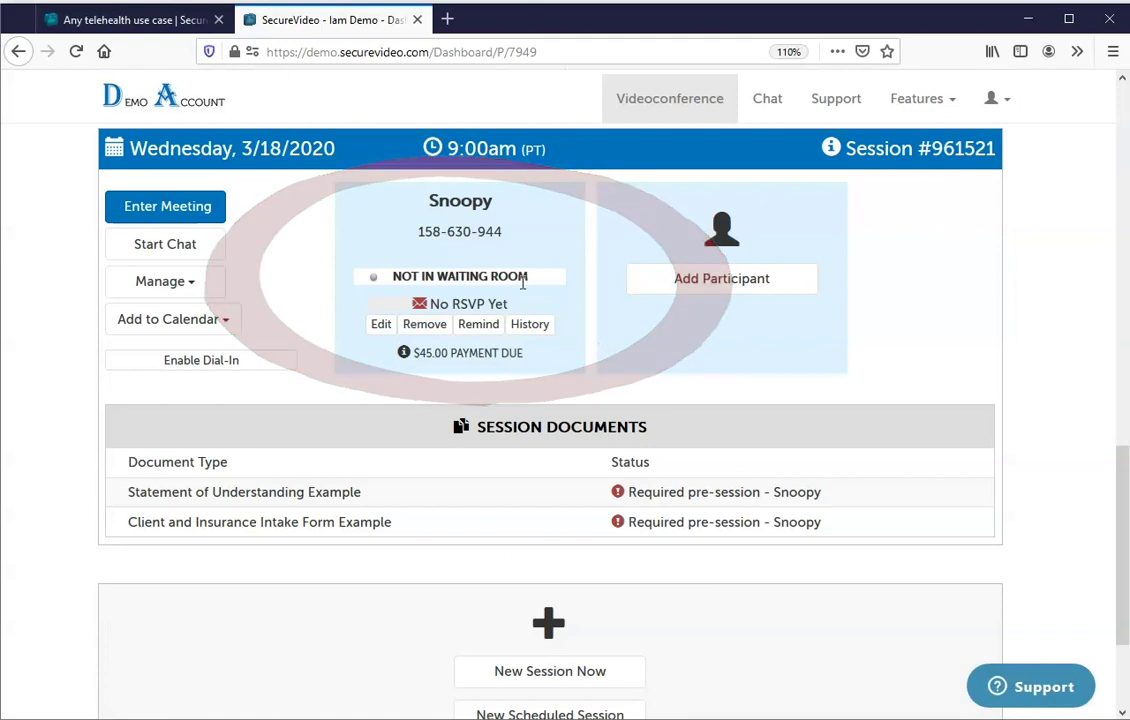
{"action": "left_click_drag", "start_coordinate": [416, 231], "coordinate": [504, 232]}
{"action": "left_click", "coordinate": [398, 240]}
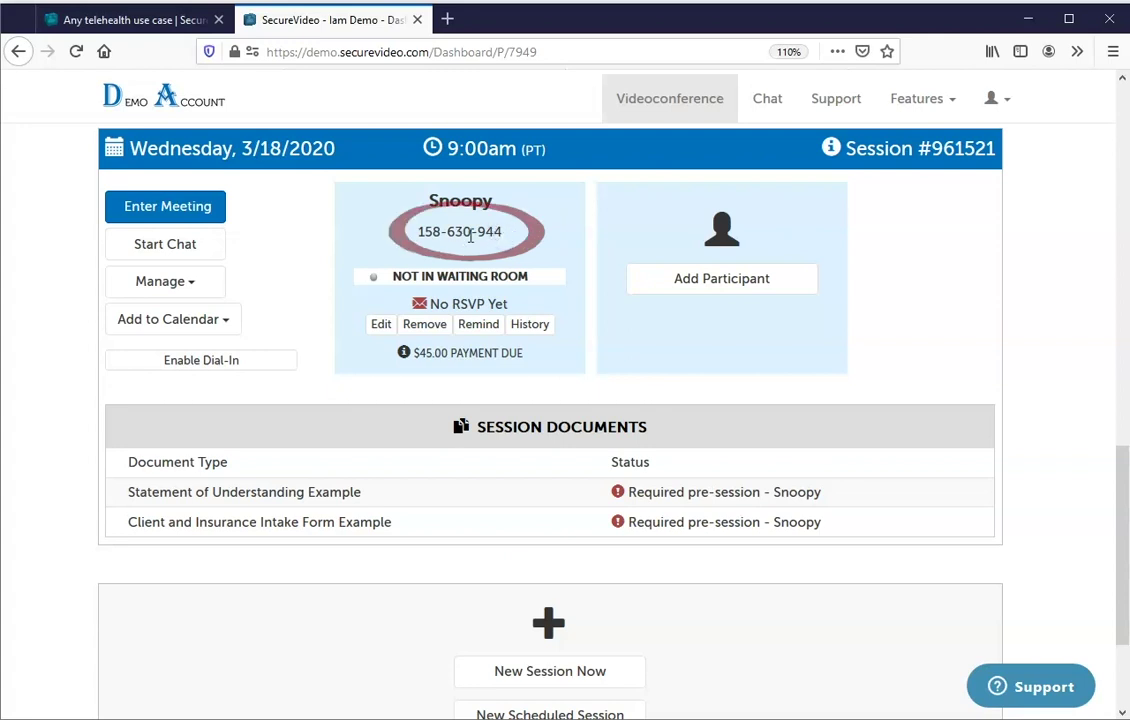
{"action": "left_click", "coordinate": [120, 22]}
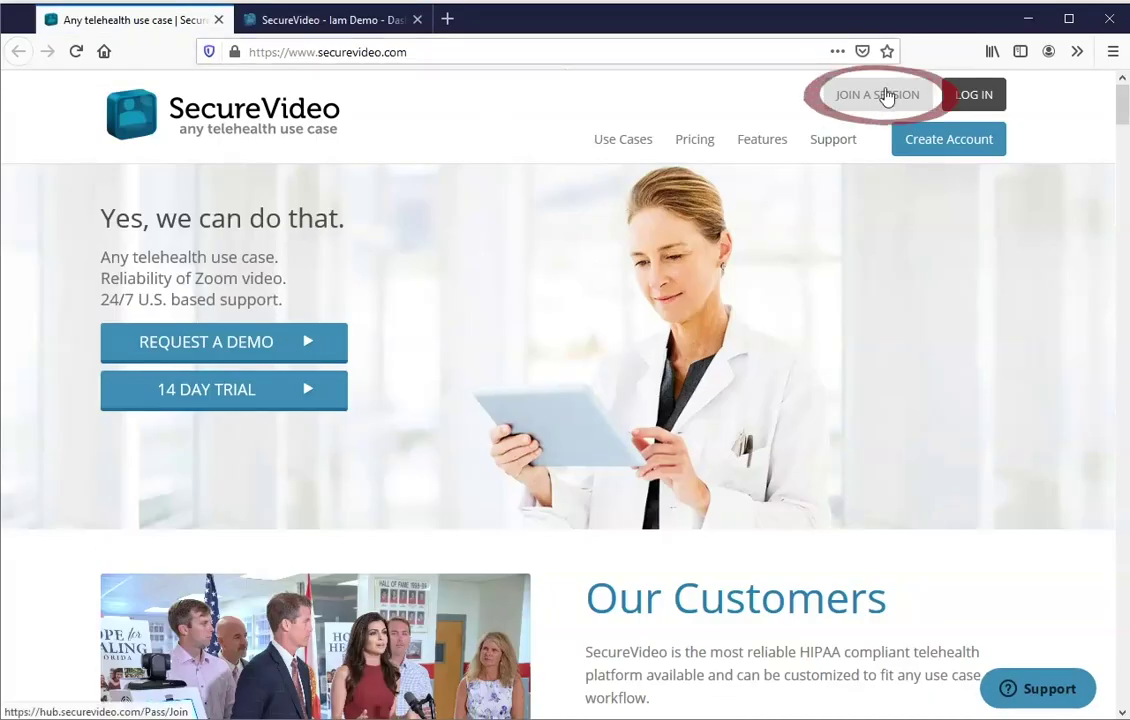
{"action": "left_click", "coordinate": [298, 24]}
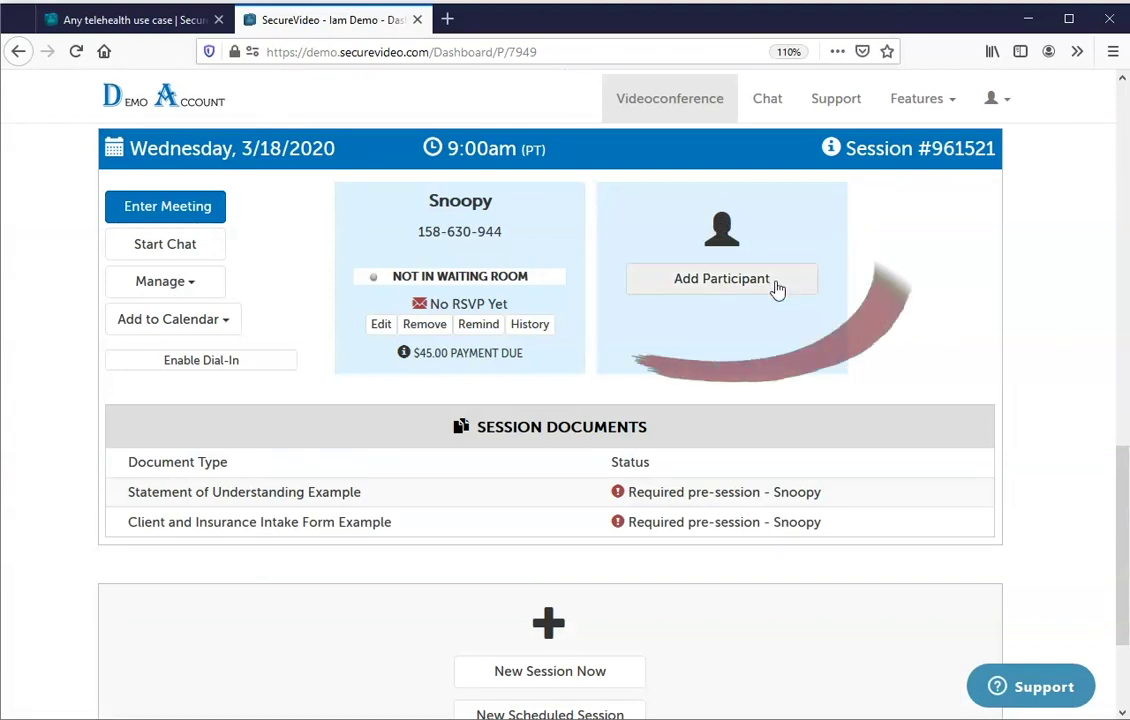
Add a second saved contact as participant with an e-mailed invite and save them.
{"action": "left_click", "coordinate": [724, 289]}
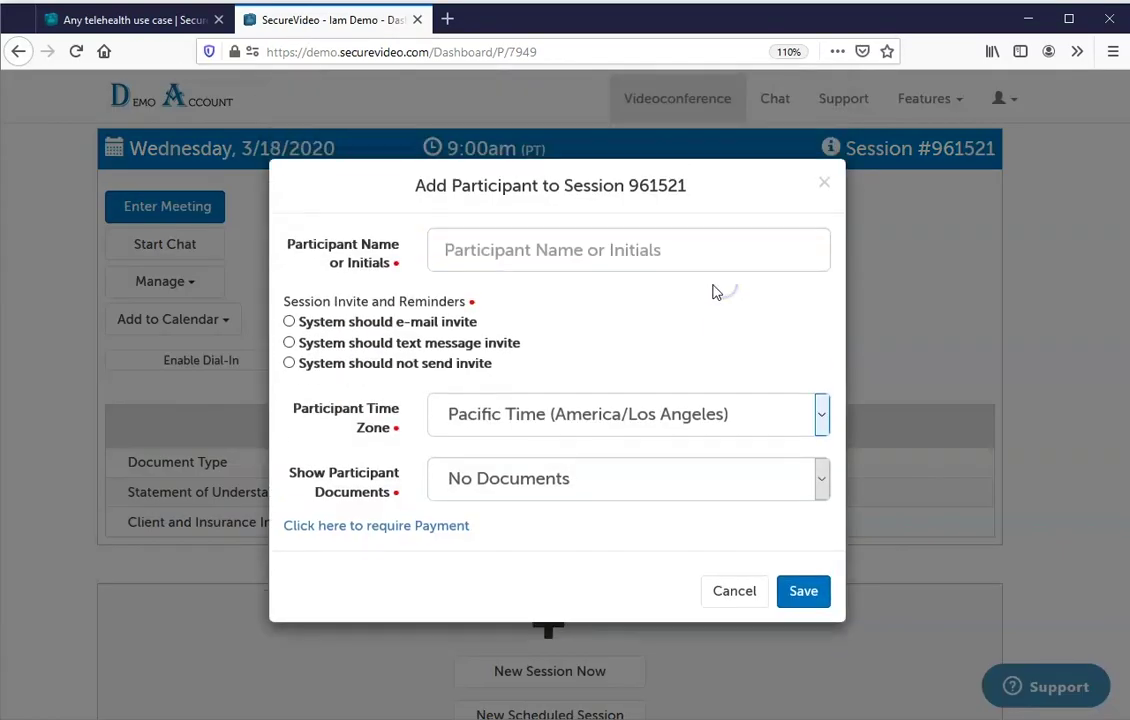
{"action": "type", "text": "Ch"}
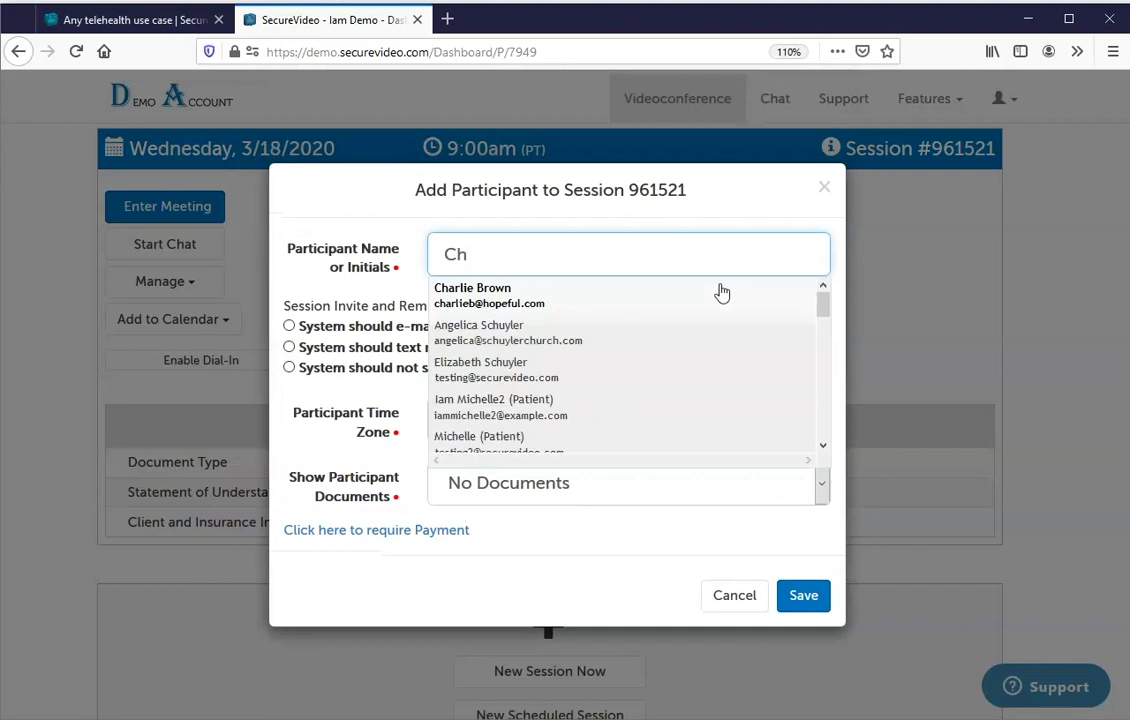
{"action": "left_click", "coordinate": [560, 298]}
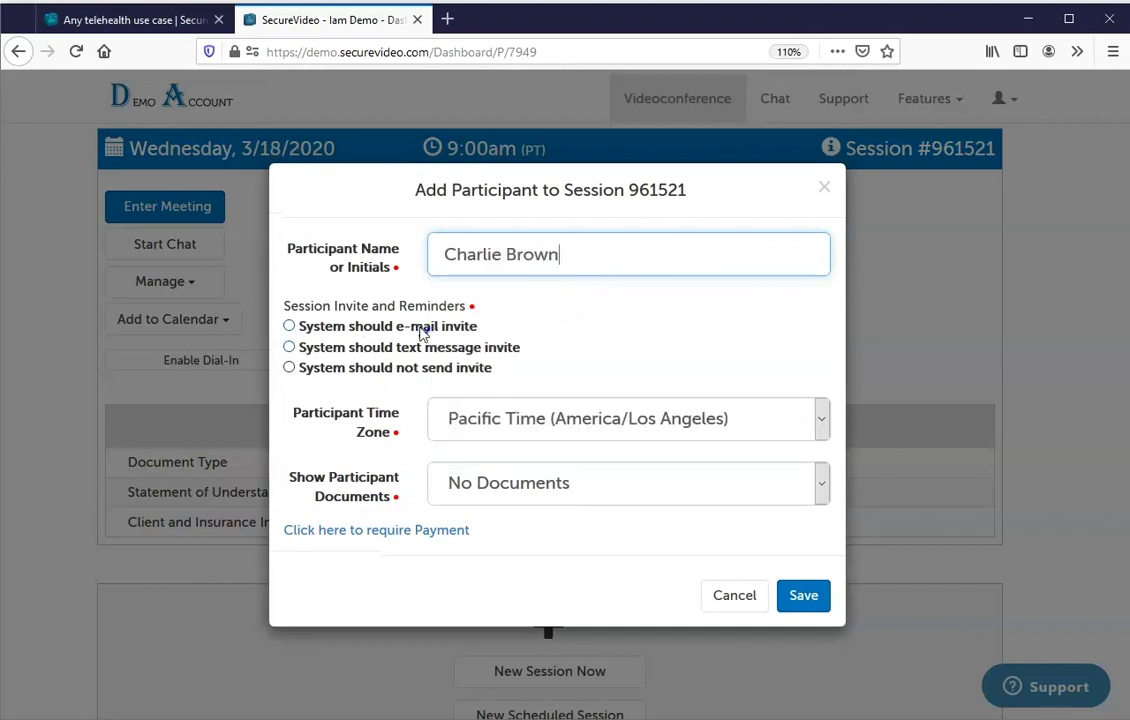
{"action": "left_click", "coordinate": [421, 328]}
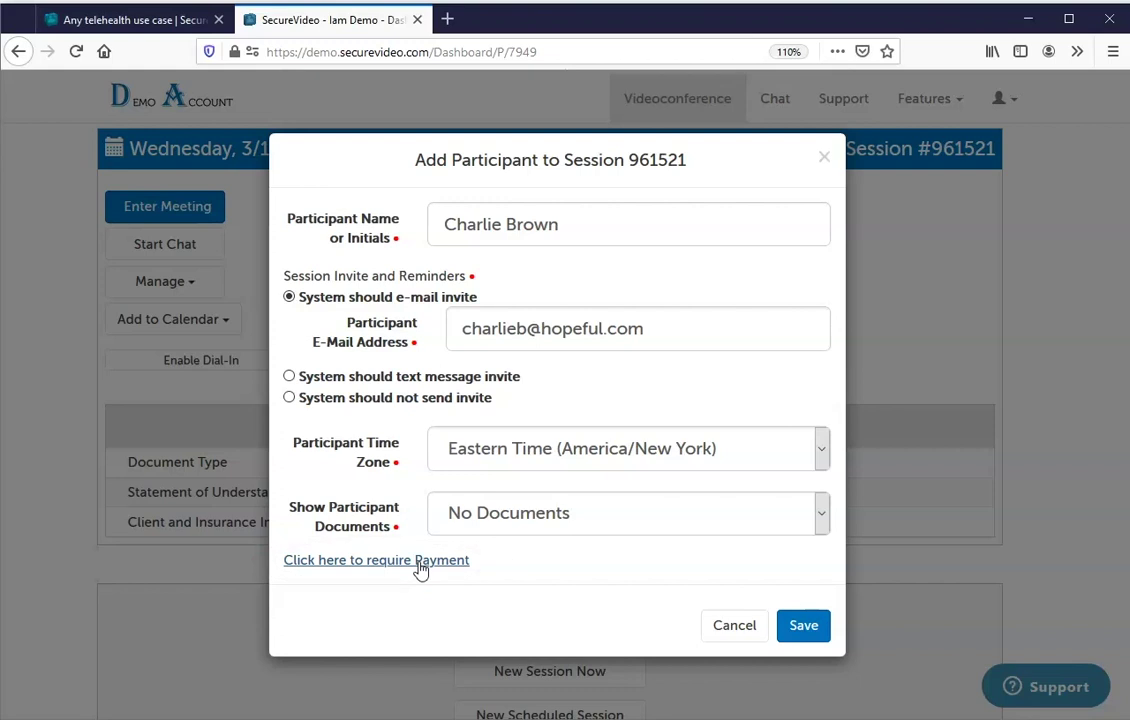
{"action": "left_click", "coordinate": [820, 640]}
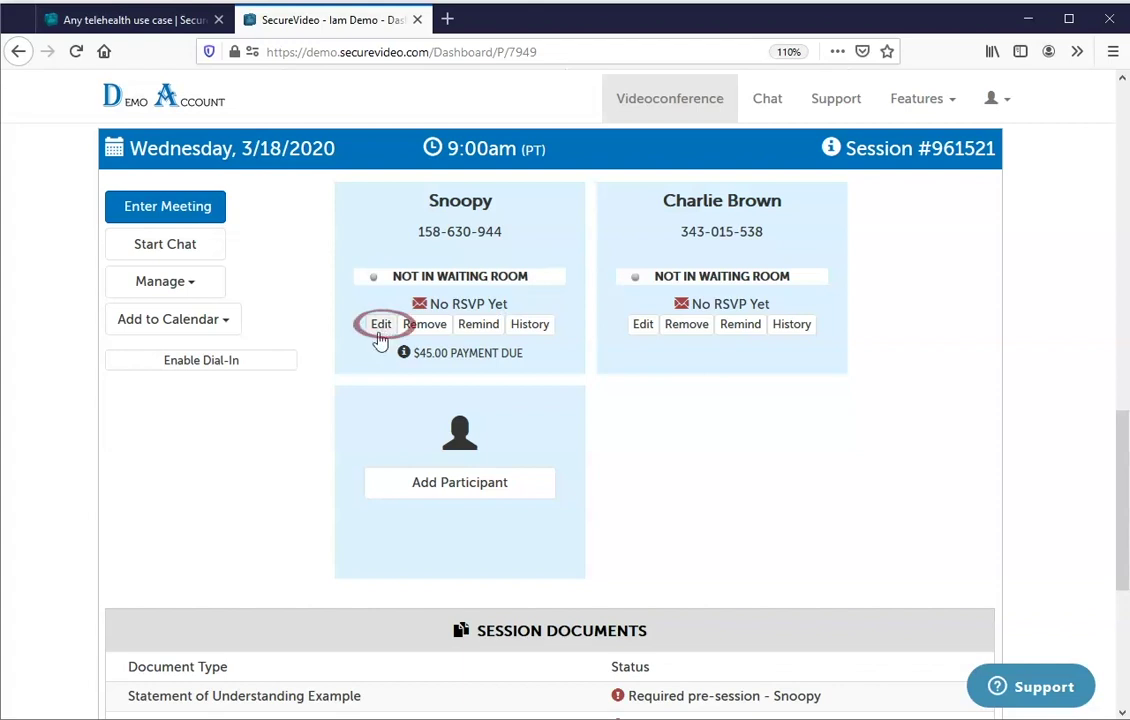
Re-save the first participant, resend the second participant's reminder anyway, and begin removing the first.
{"action": "left_click", "coordinate": [378, 335]}
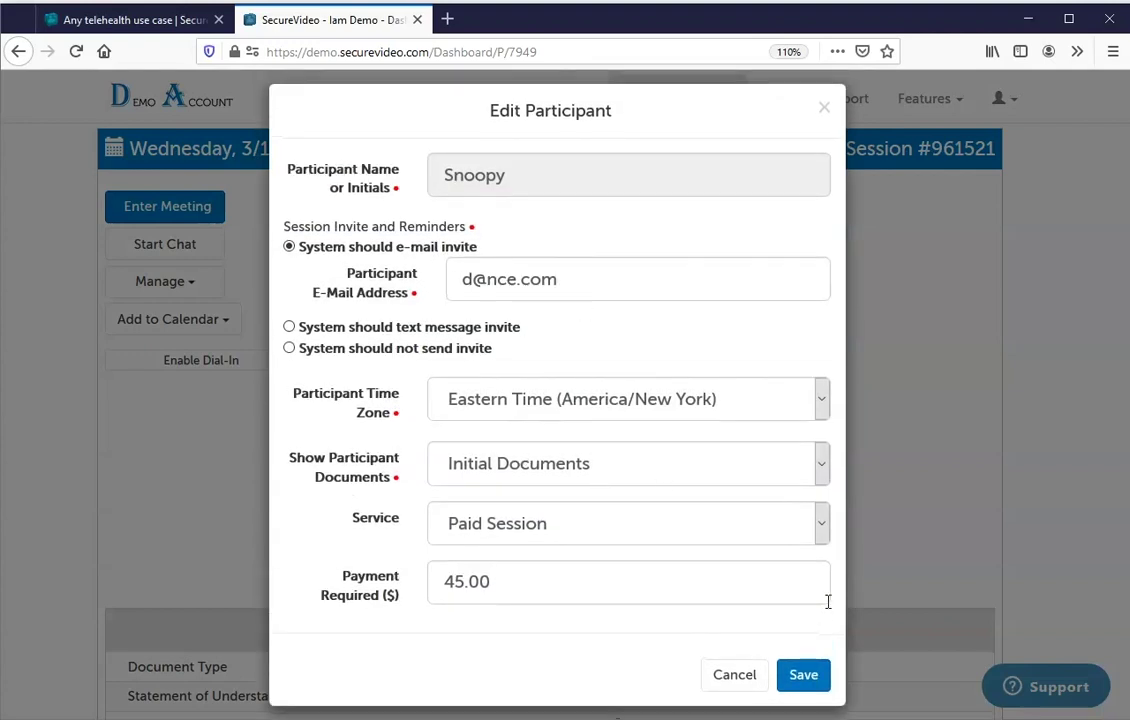
{"action": "left_click", "coordinate": [805, 674]}
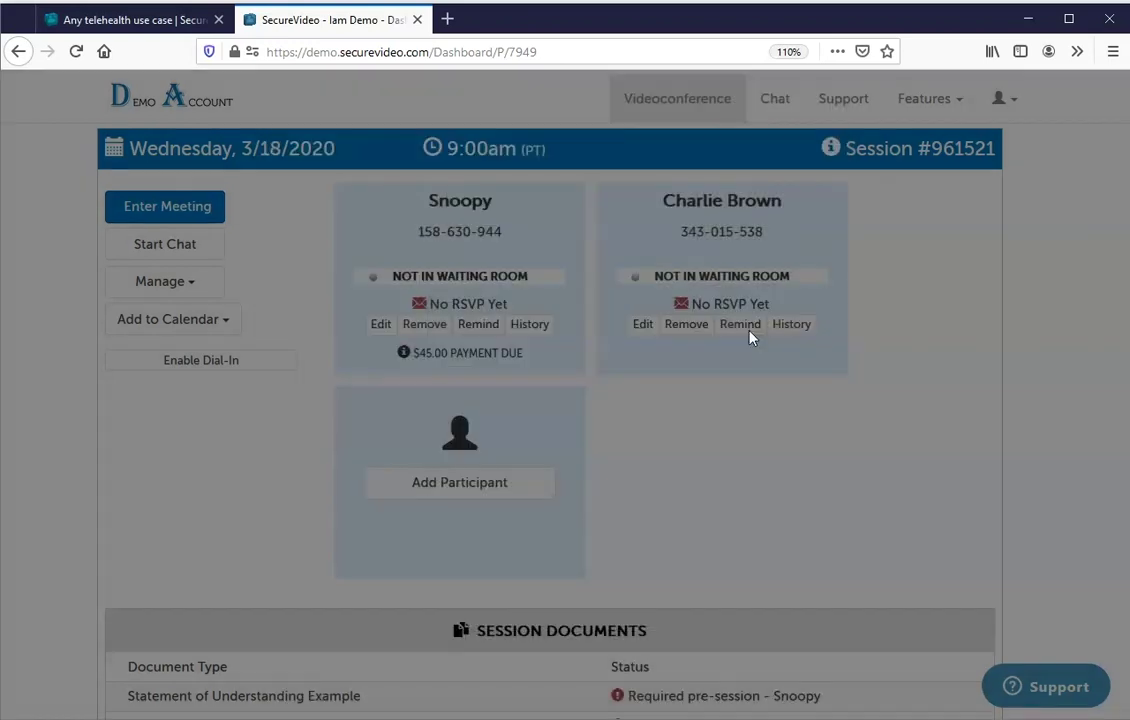
{"action": "left_click", "coordinate": [480, 325]}
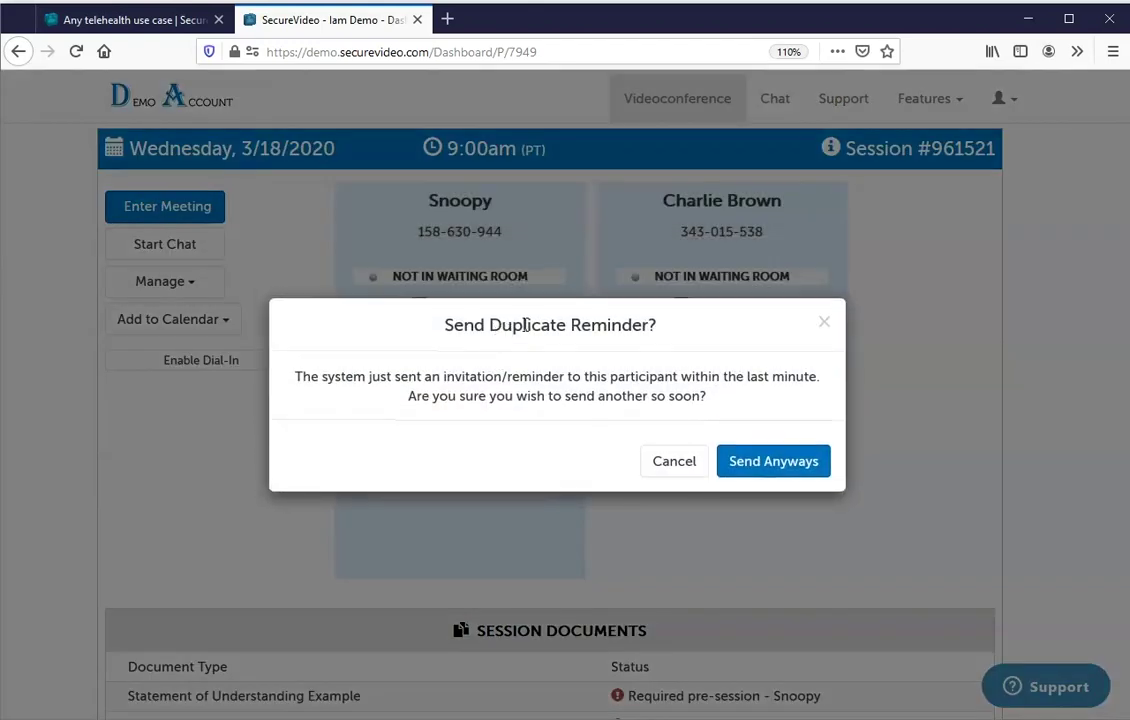
{"action": "left_click", "coordinate": [757, 470]}
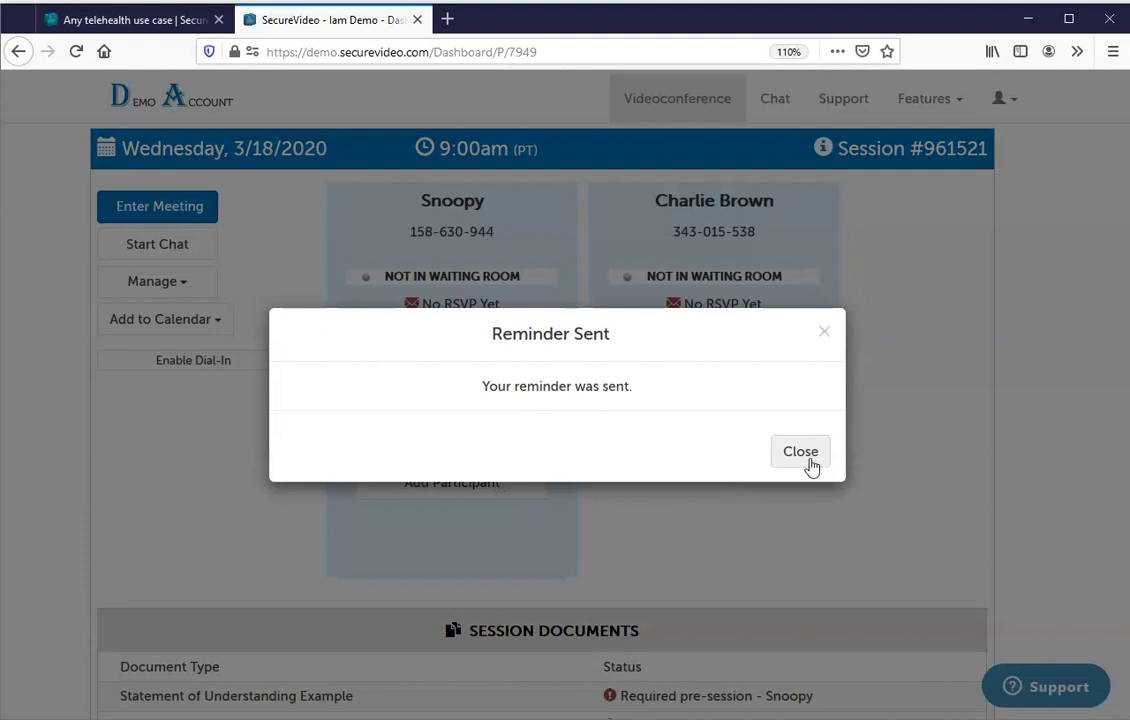
{"action": "left_click", "coordinate": [805, 456]}
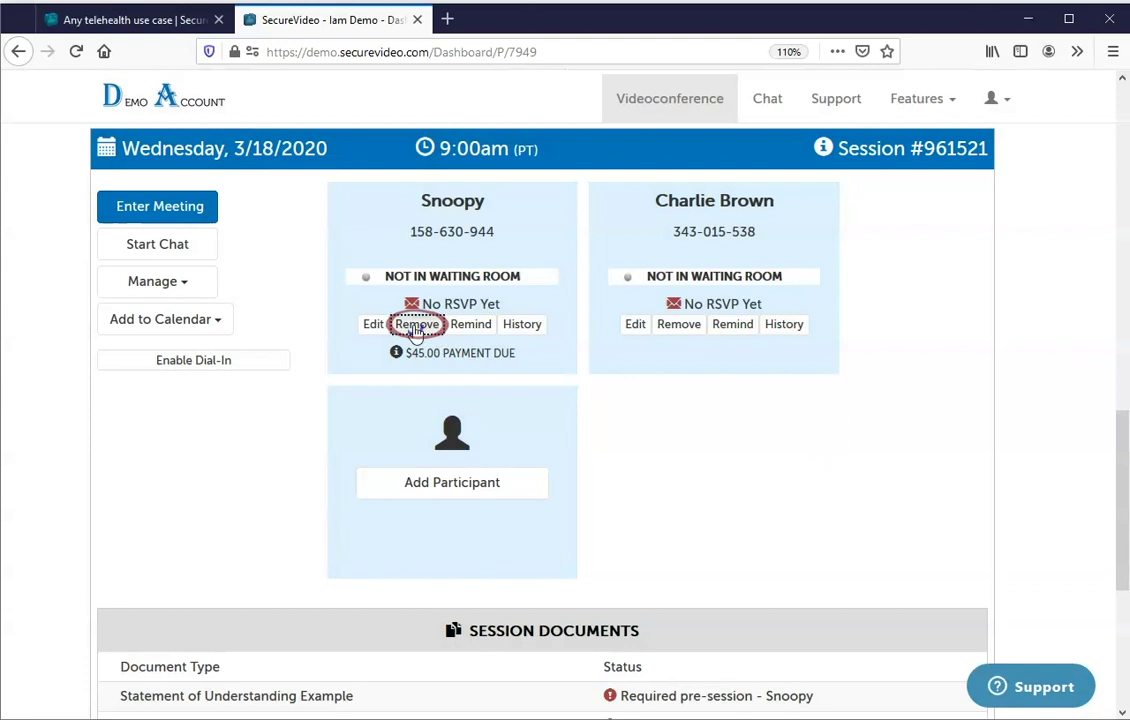
{"action": "left_click", "coordinate": [416, 325]}
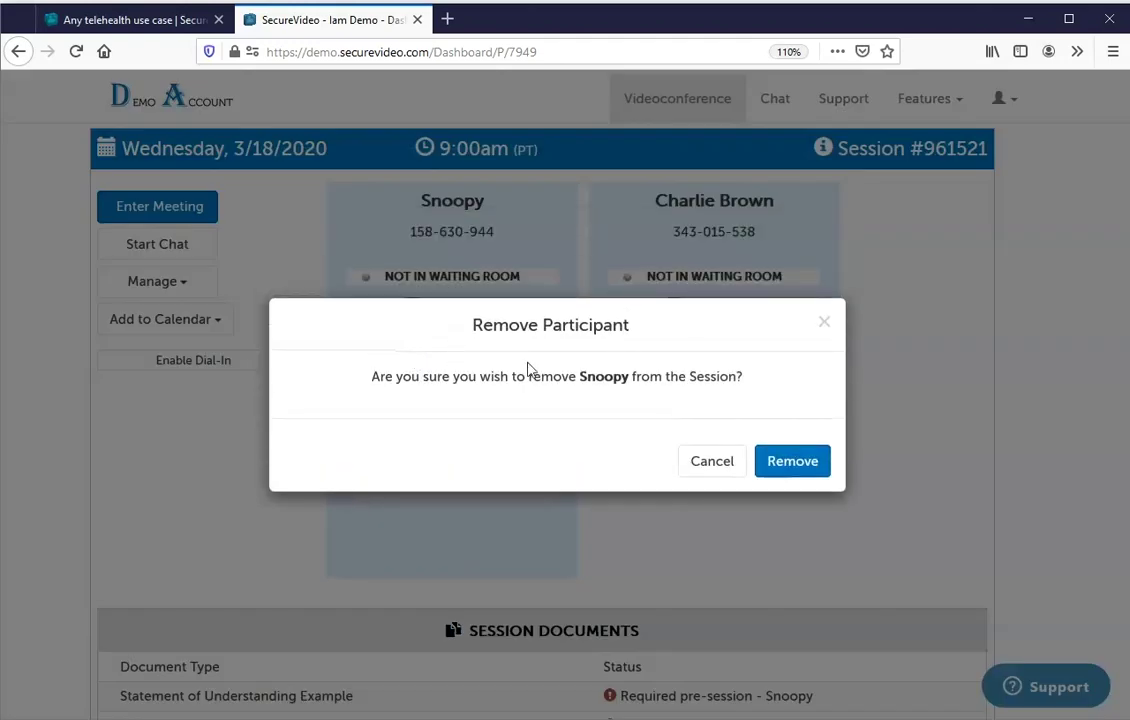
Confirm the participant removal, then look at and back out of Cancel and Reschedule.
{"action": "left_click", "coordinate": [792, 461]}
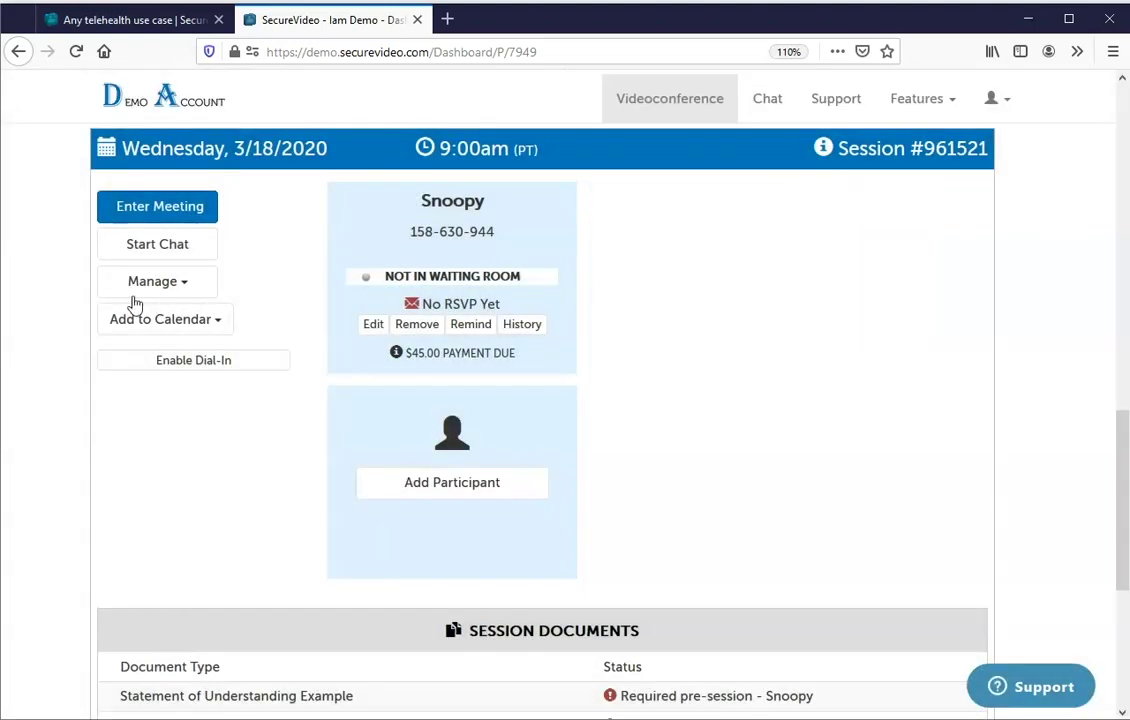
{"action": "left_click", "coordinate": [157, 289]}
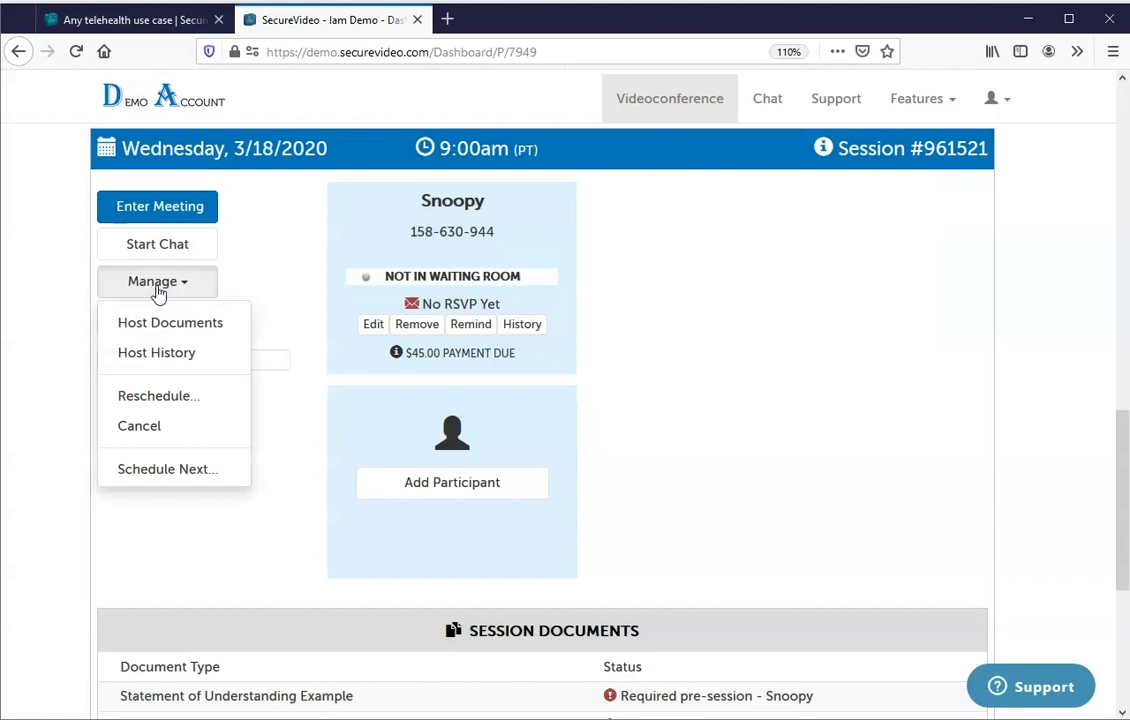
{"action": "left_click", "coordinate": [143, 426]}
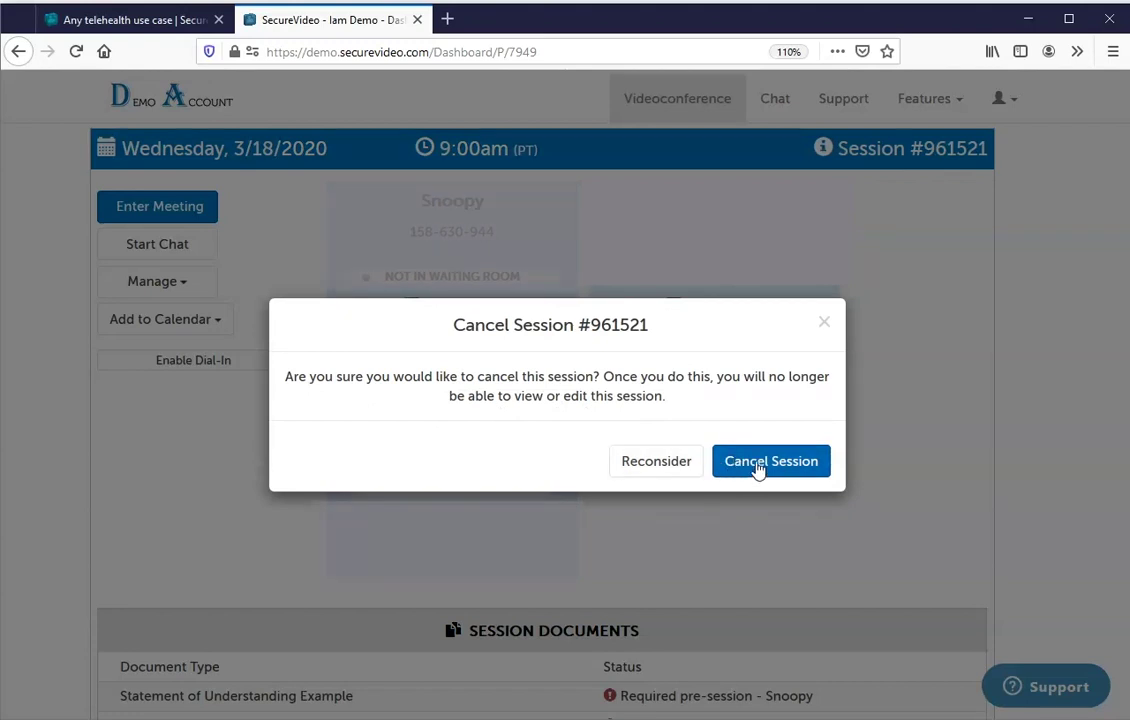
{"action": "left_click", "coordinate": [824, 325]}
{"action": "left_click", "coordinate": [172, 290]}
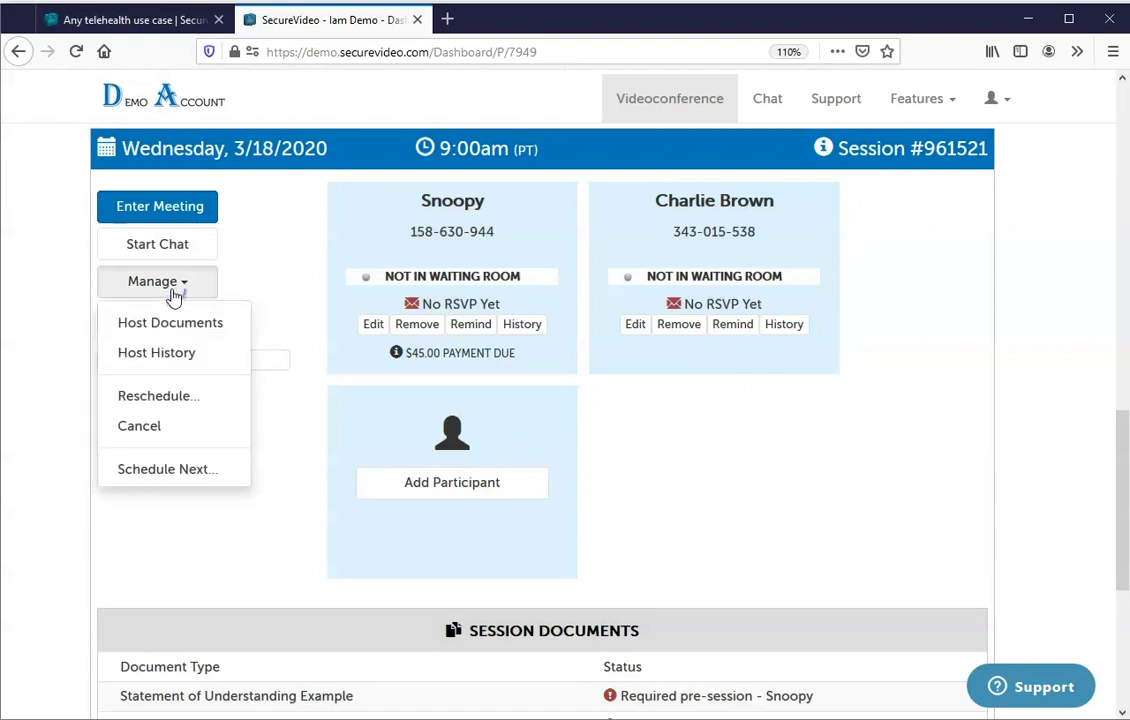
{"action": "left_click", "coordinate": [160, 397]}
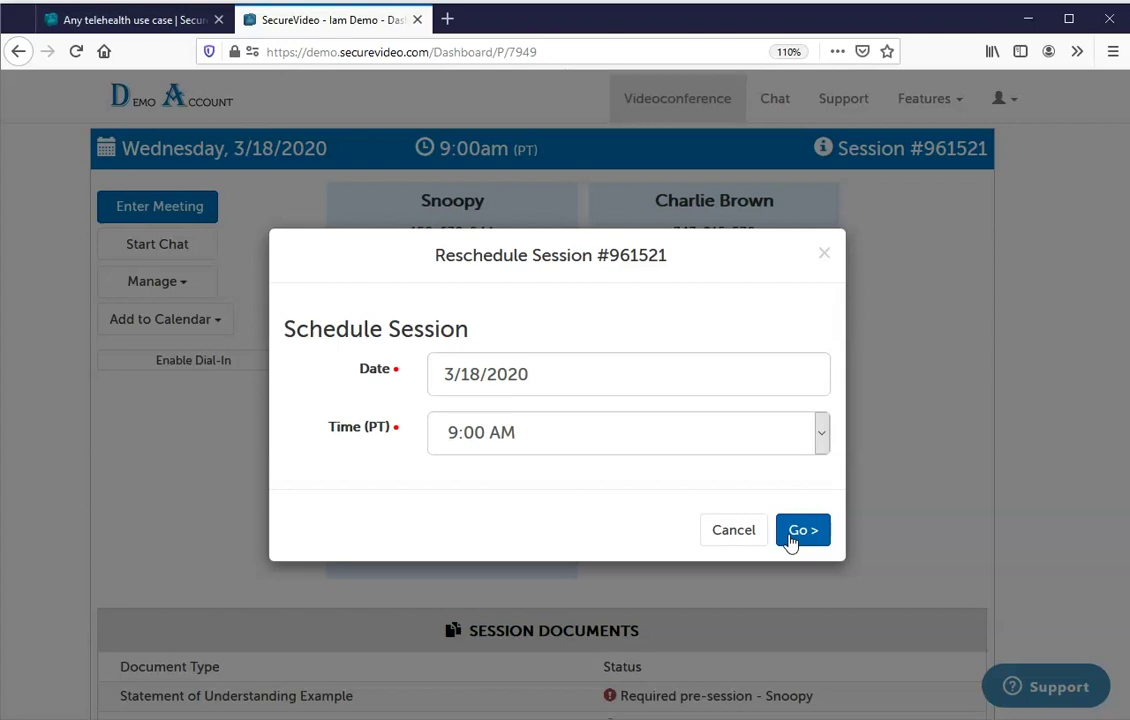
{"action": "left_click", "coordinate": [735, 530]}
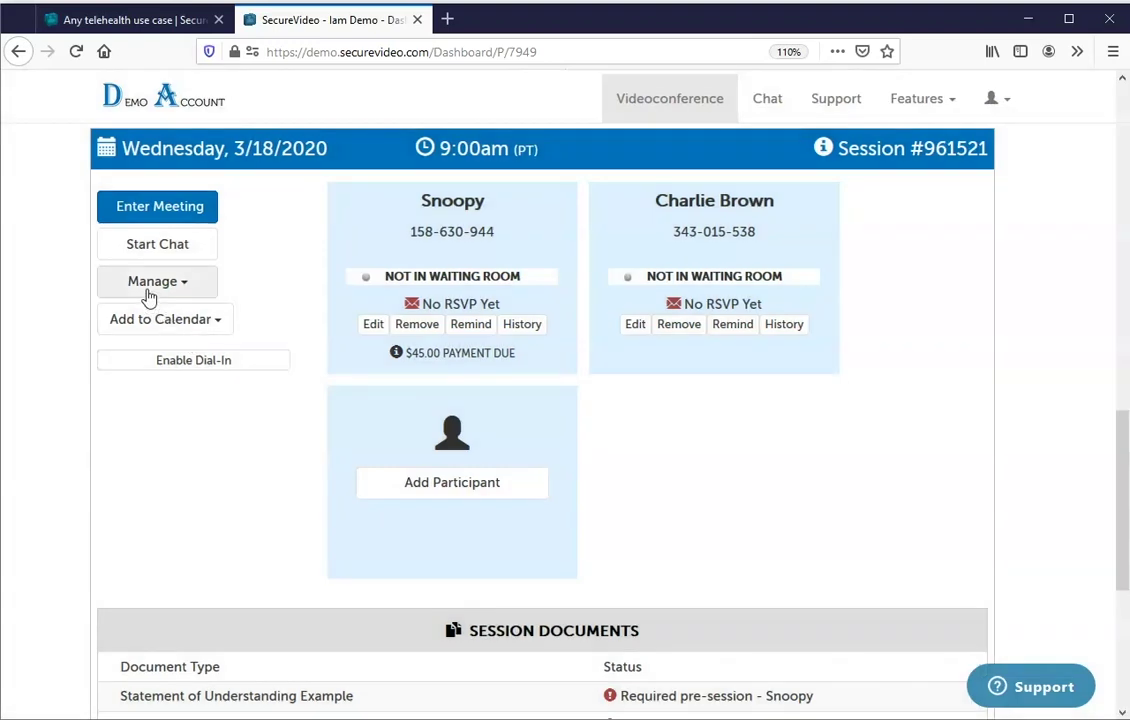
Schedule the next session for 3/25/2020 at 9:00 AM PT via Schedule Next.
{"action": "left_click", "coordinate": [149, 288]}
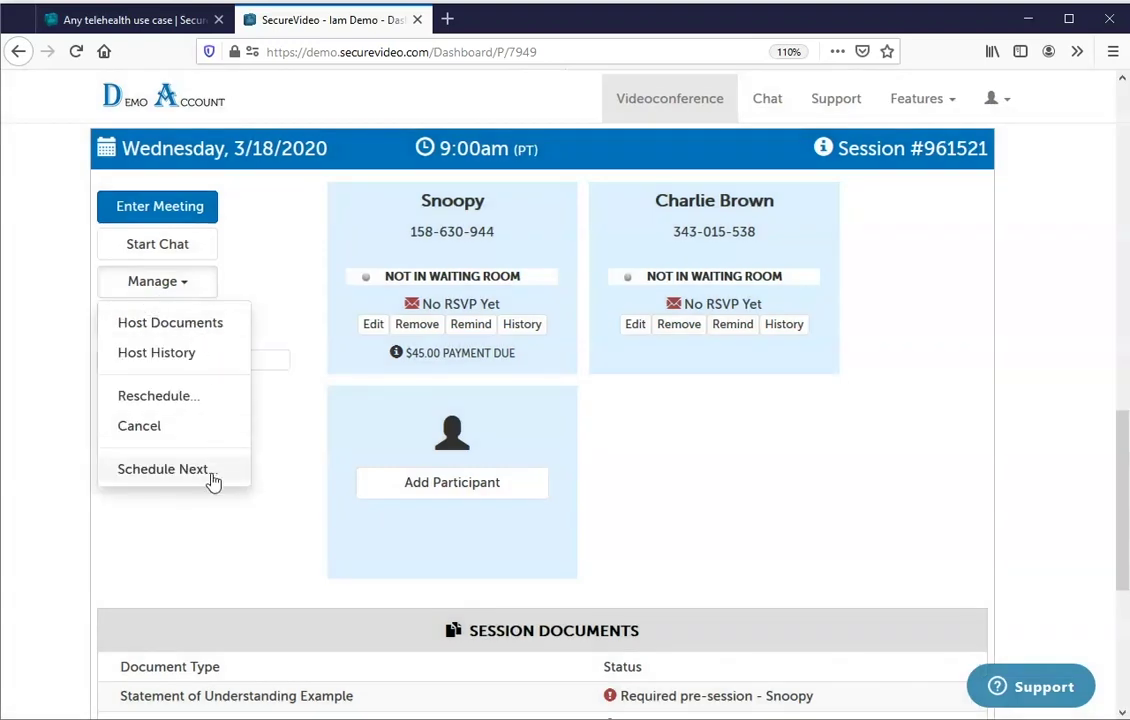
{"action": "left_click", "coordinate": [165, 469]}
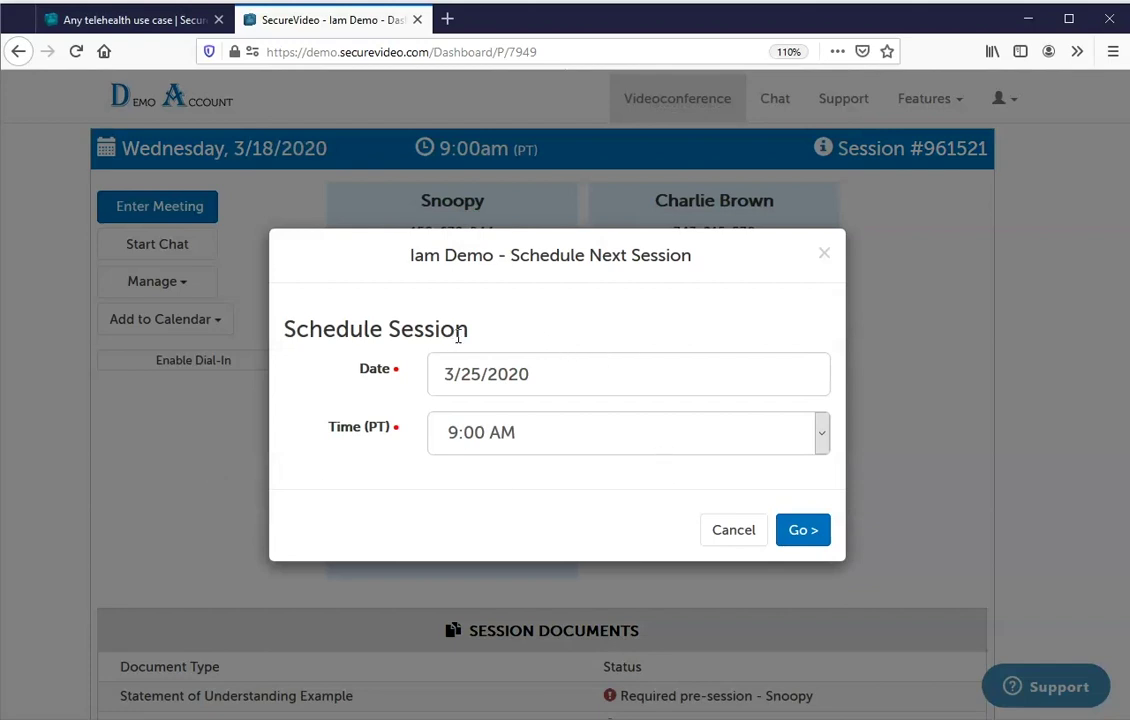
{"action": "left_click_drag", "start_coordinate": [441, 366], "coordinate": [628, 374]}
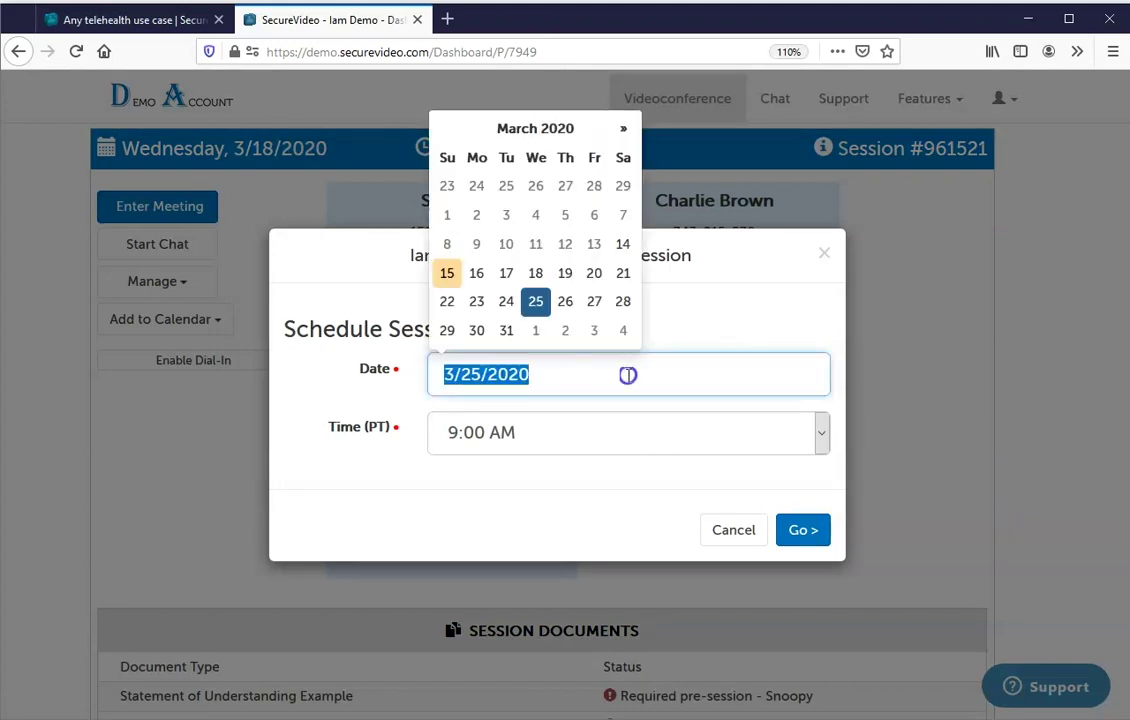
{"action": "left_click", "coordinate": [787, 545]}
{"action": "left_click", "coordinate": [790, 540]}
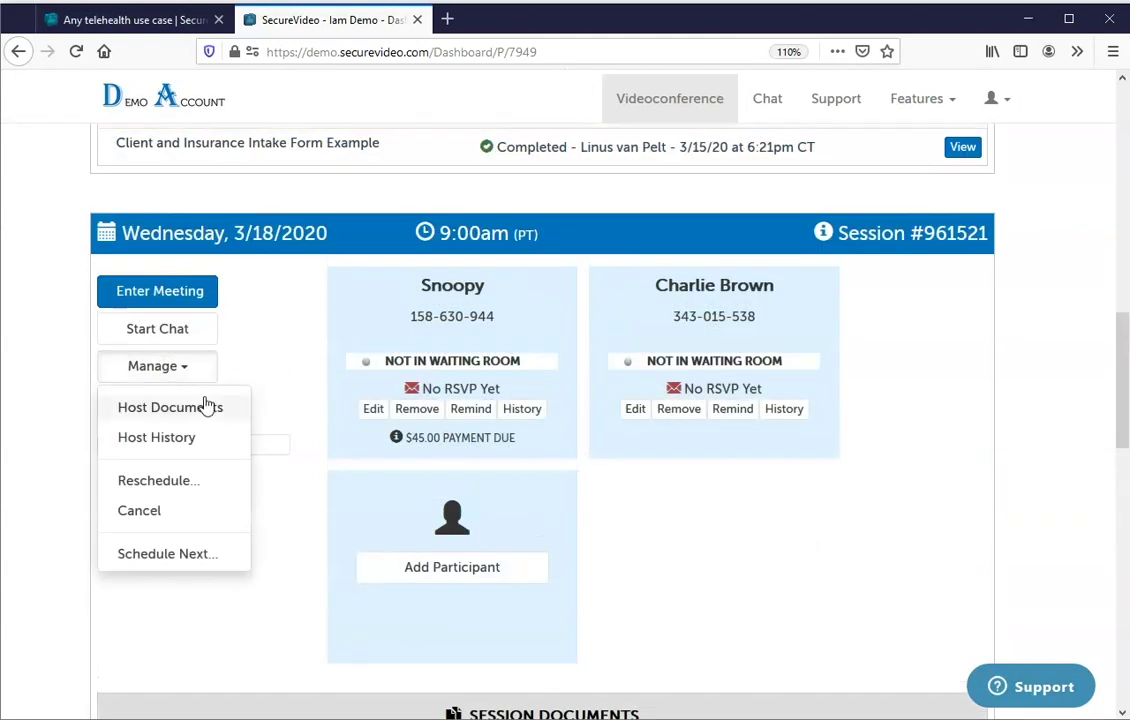
Change the session's host documents to Provider Packet and review the updated session page.
{"action": "left_click", "coordinate": [205, 409]}
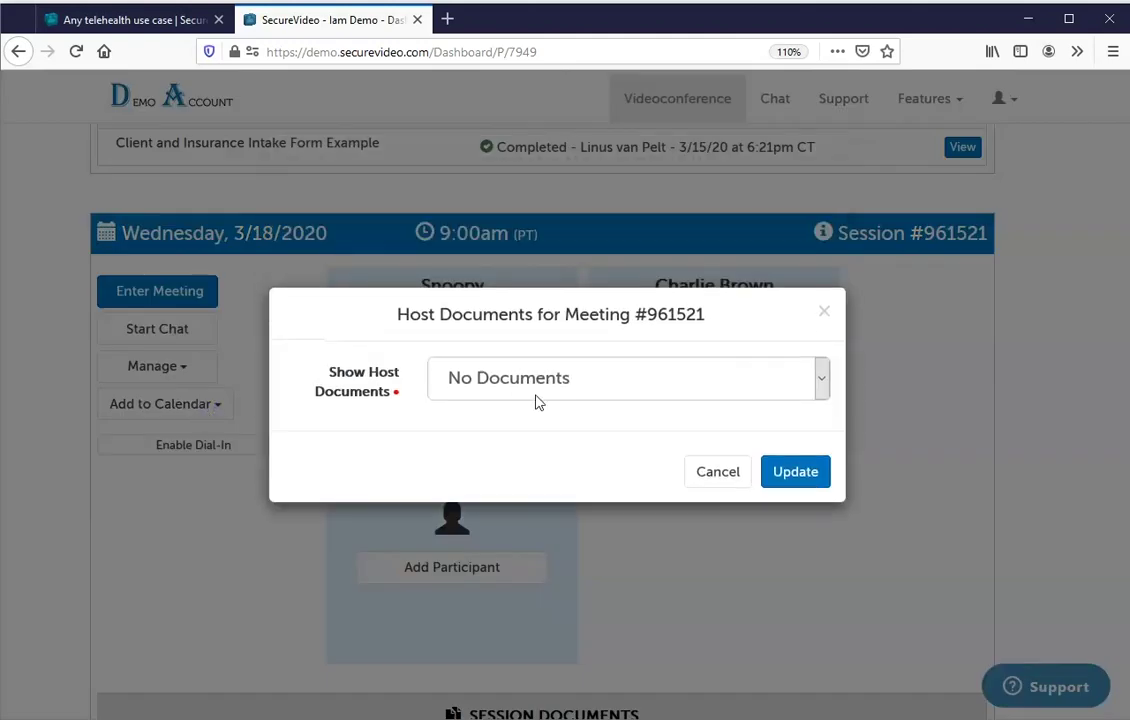
{"action": "left_click", "coordinate": [541, 382]}
{"action": "left_click", "coordinate": [545, 575]}
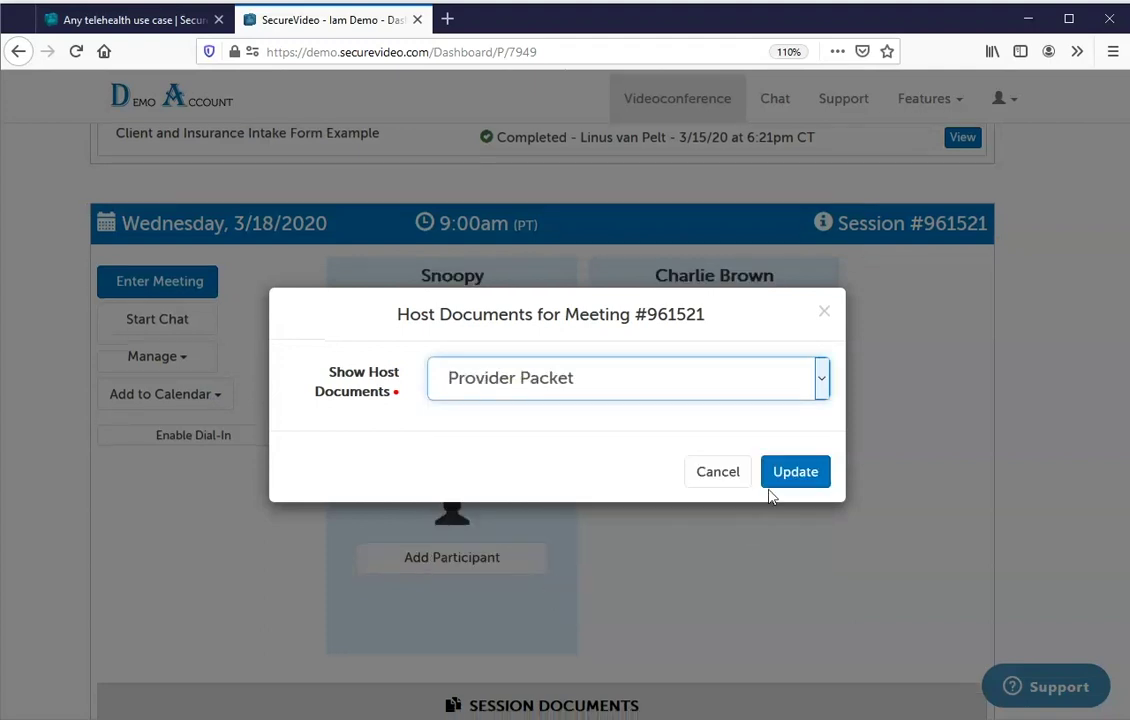
{"action": "left_click", "coordinate": [802, 478]}
{"action": "scroll", "coordinate": [1120, 386], "scroll_direction": "down", "scroll_amount": 3}
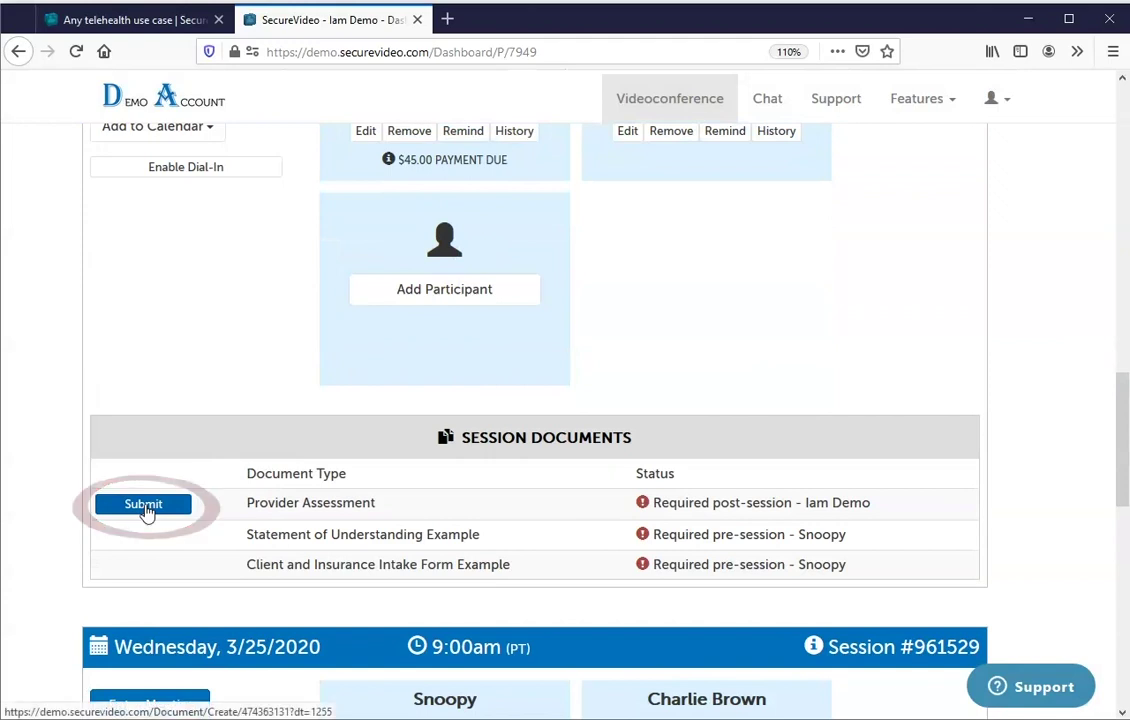
{"action": "scroll", "coordinate": [1117, 451], "scroll_direction": "up", "scroll_amount": 3}
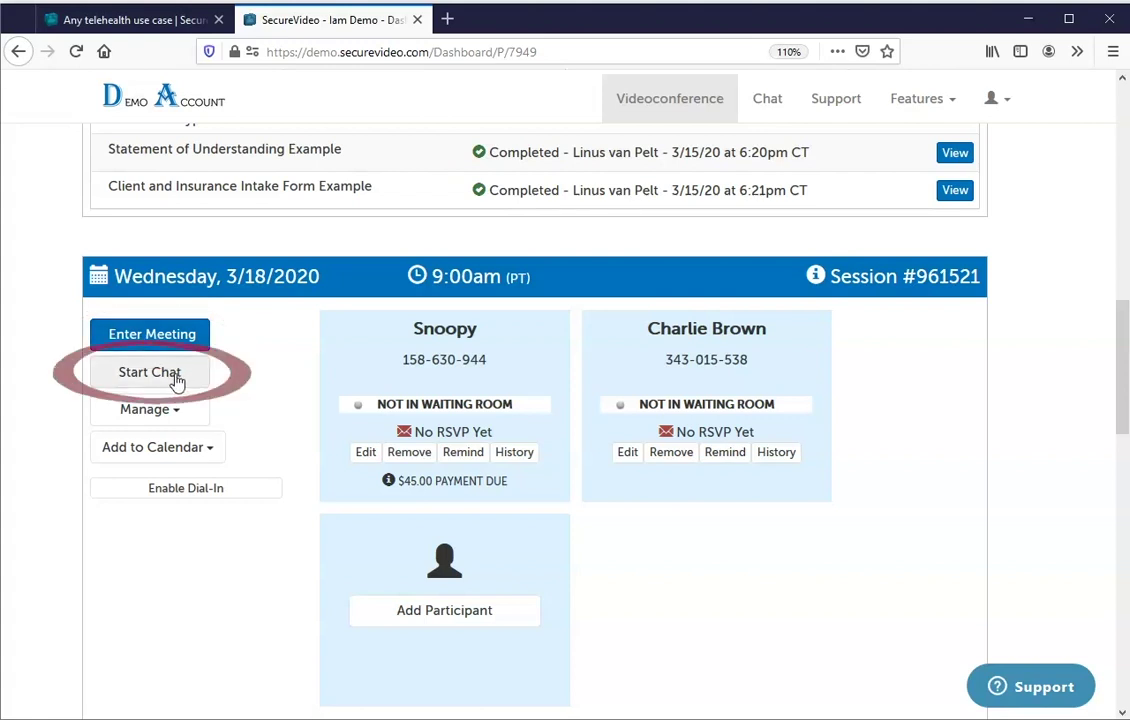
Start a chat with both session participants and send them the message 'Hi'.
{"action": "left_click", "coordinate": [166, 378]}
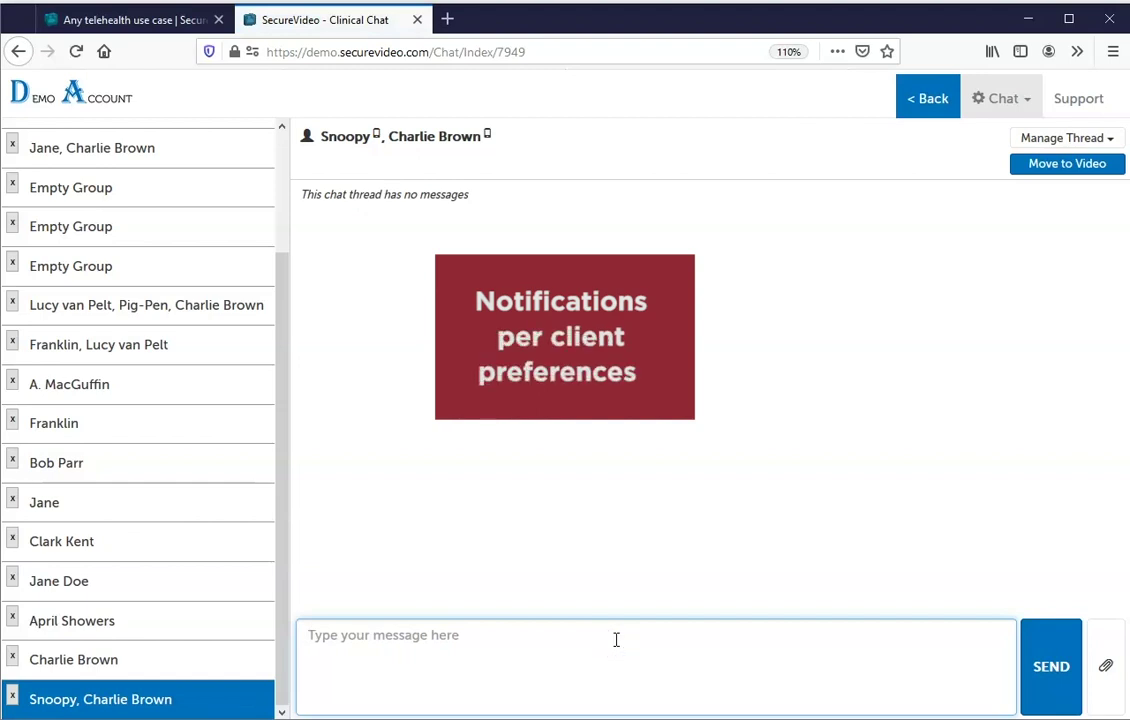
{"action": "left_click", "coordinate": [845, 371]}
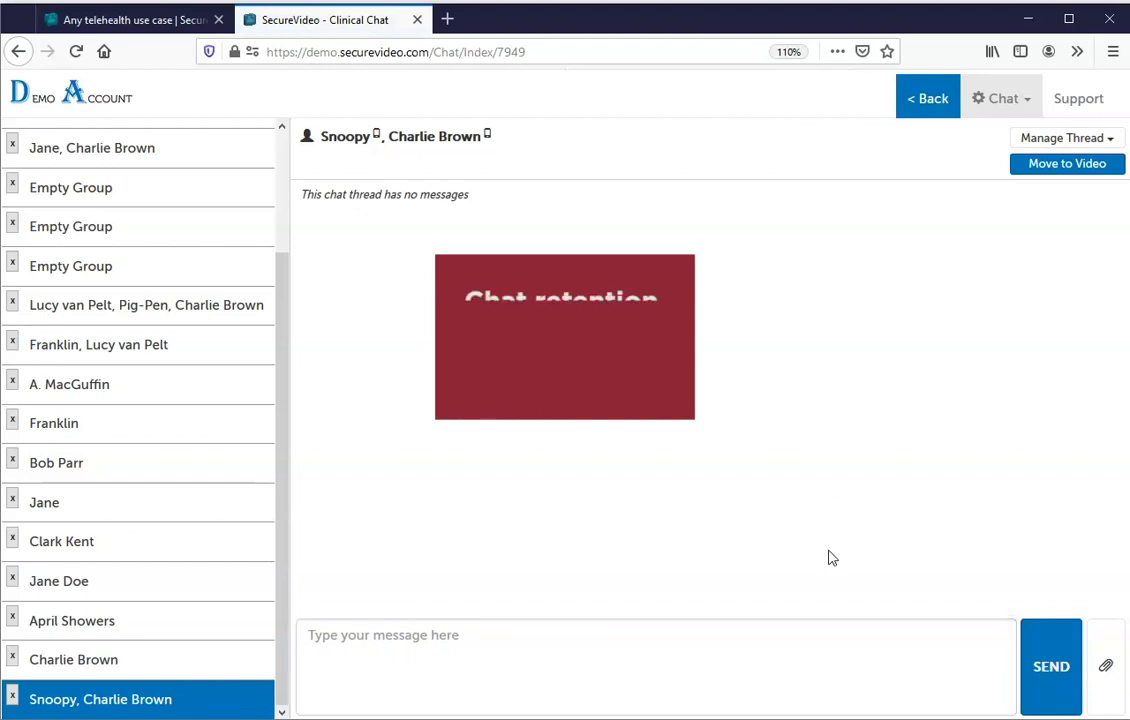
{"action": "left_click", "coordinate": [766, 662]}
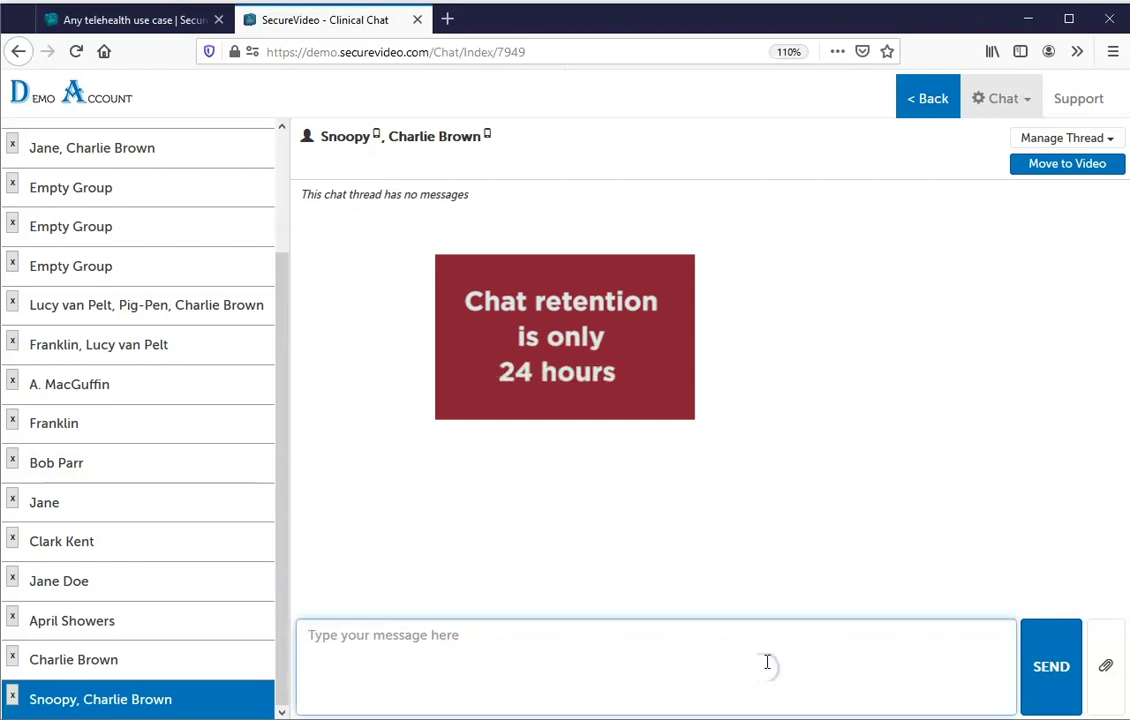
{"action": "type", "text": "Hi"}
{"action": "left_click", "coordinate": [1076, 665]}
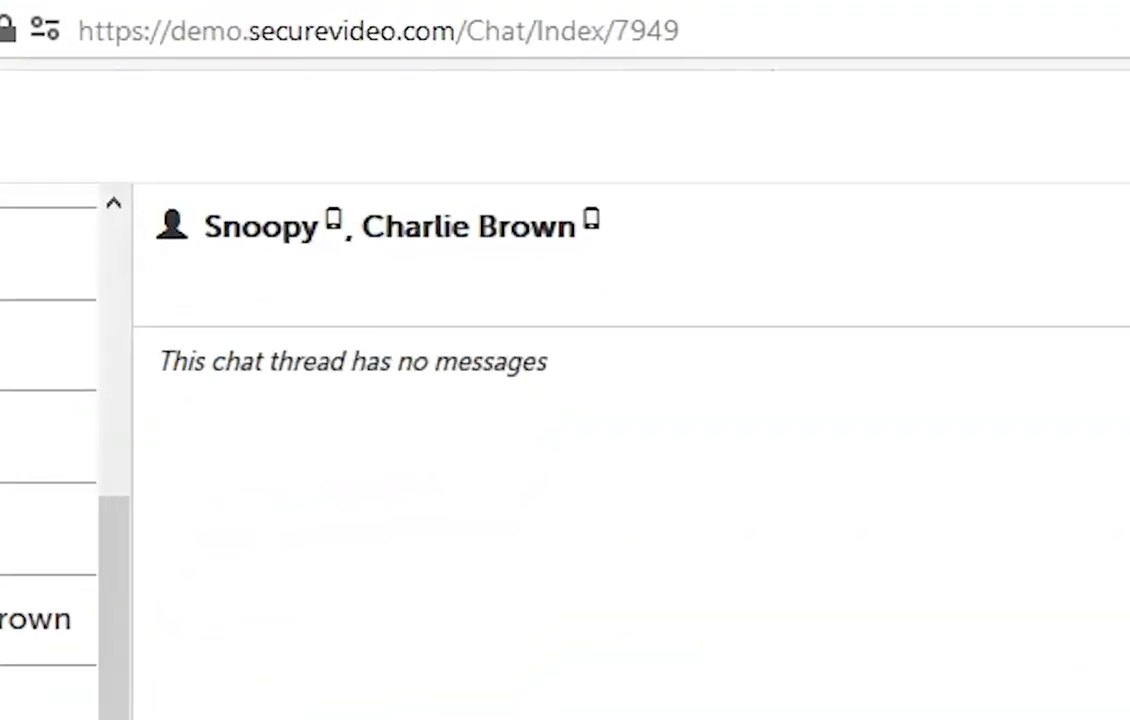
{"action": "left_click_drag", "start_coordinate": [694, 328], "coordinate": [274, 315]}
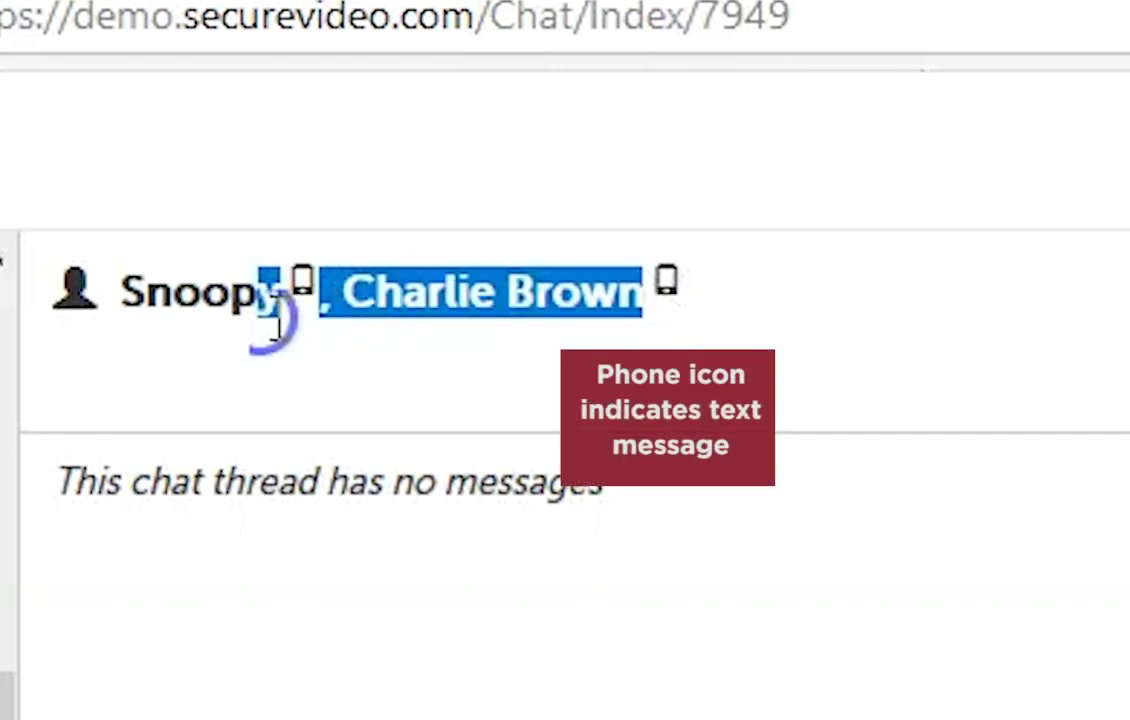
{"action": "left_click", "coordinate": [715, 305]}
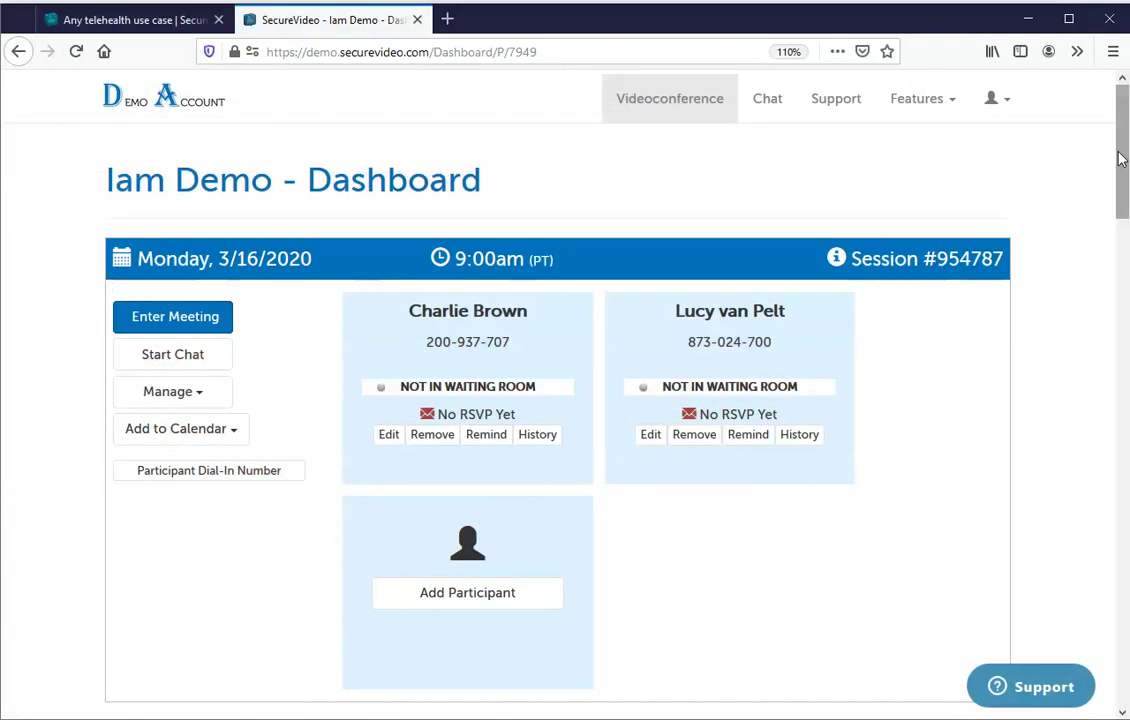
{"action": "mouse_move", "coordinate": [1122, 180]}
{"action": "left_mouse_down"}
{"action": "mouse_move", "coordinate": [1112, 320]}
{"action": "mouse_move", "coordinate": [1122, 391]}
{"action": "left_mouse_up"}
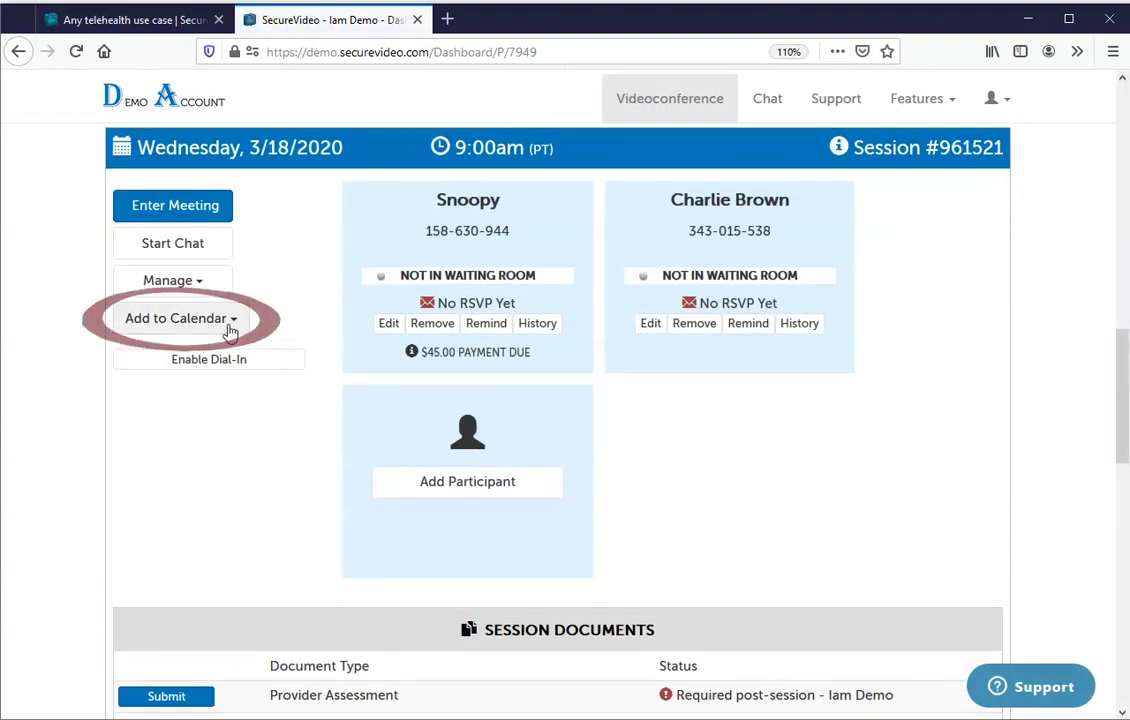
{"action": "left_click", "coordinate": [228, 320]}
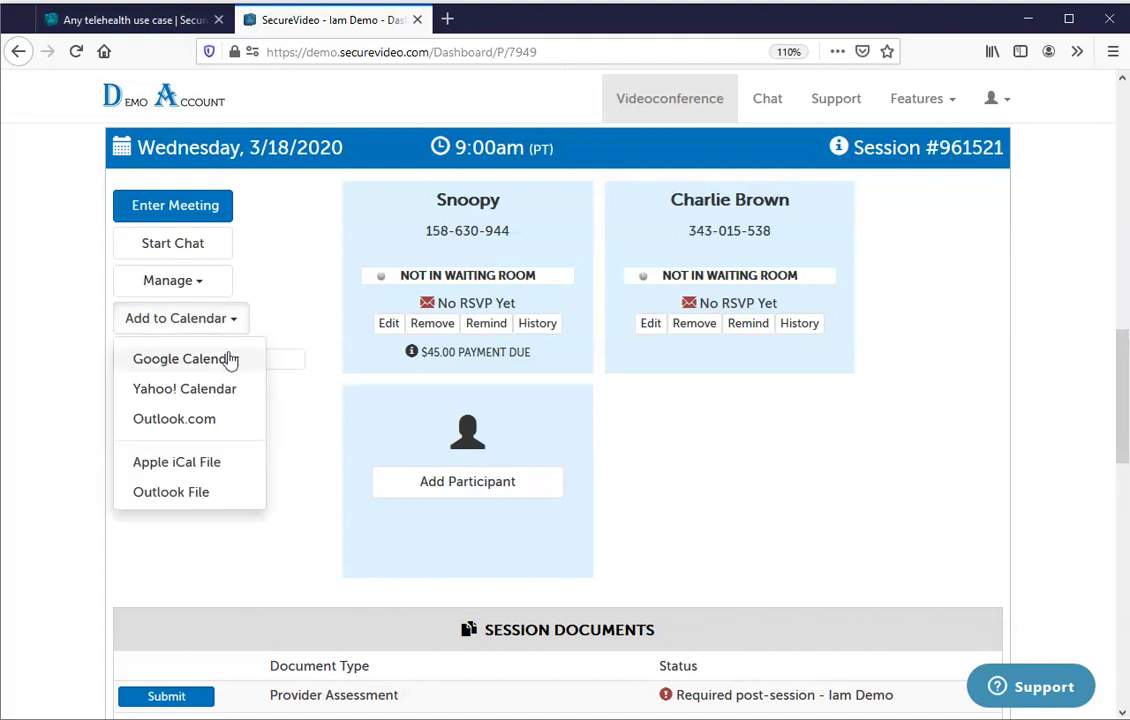
{"action": "left_click", "coordinate": [284, 464]}
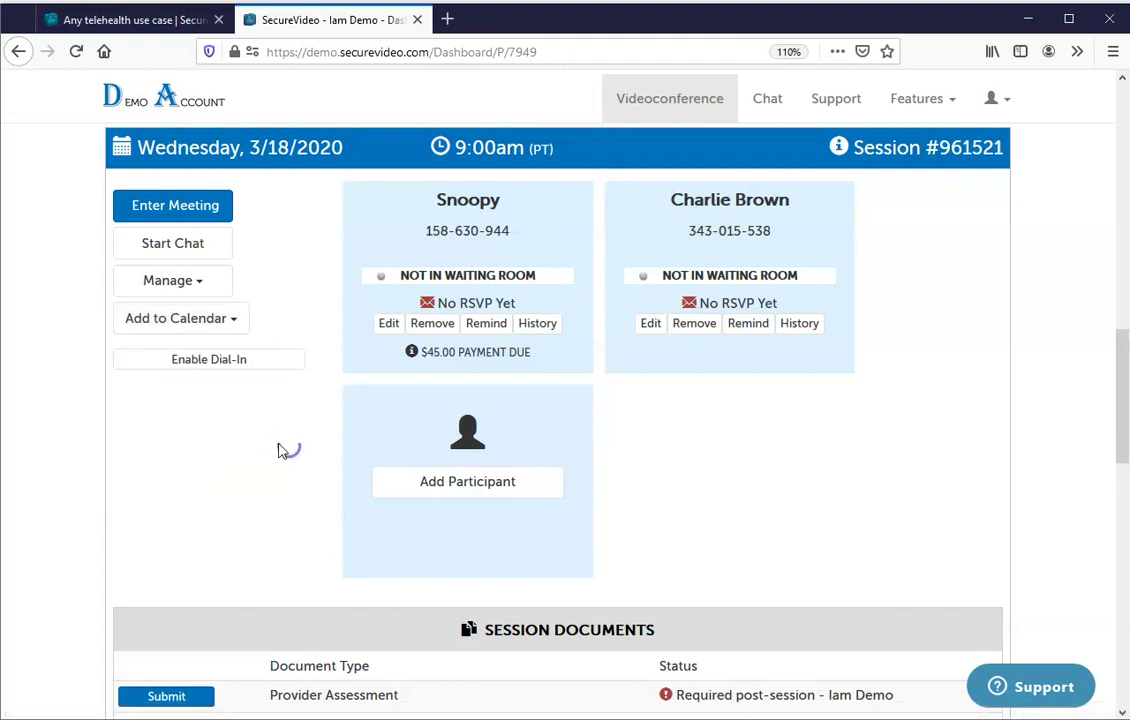
{"action": "left_click", "coordinate": [202, 366]}
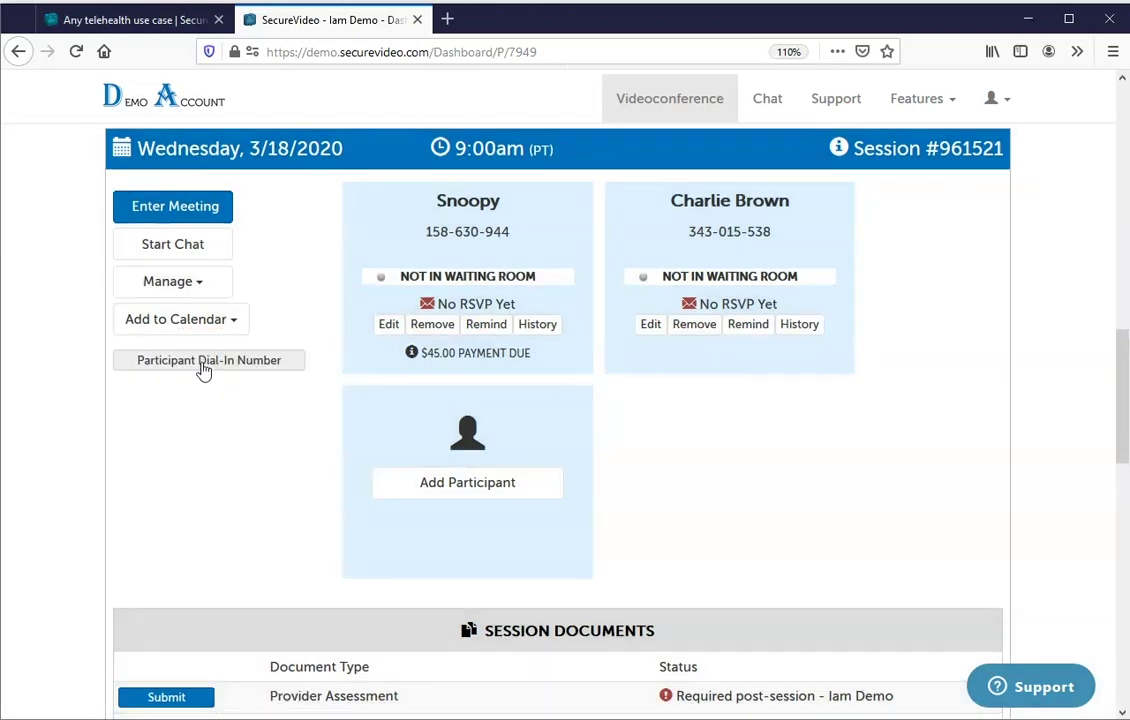
{"action": "left_click", "coordinate": [205, 363]}
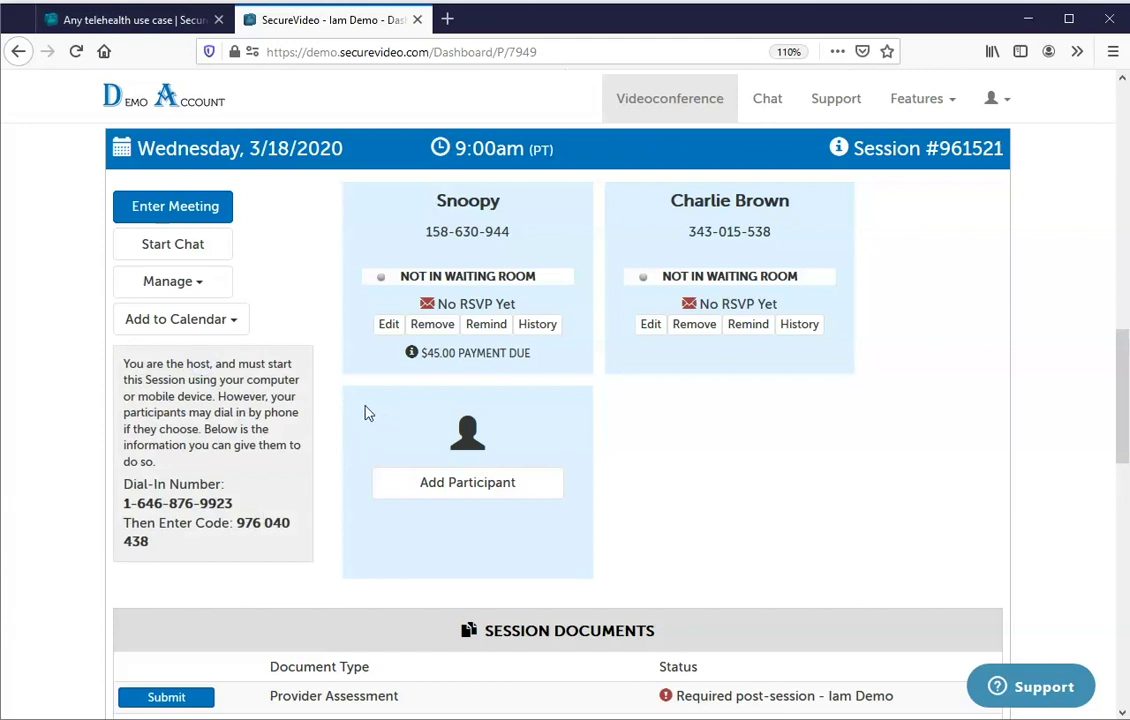
{"action": "left_click_drag", "start_coordinate": [1120, 368], "coordinate": [1122, 607]}
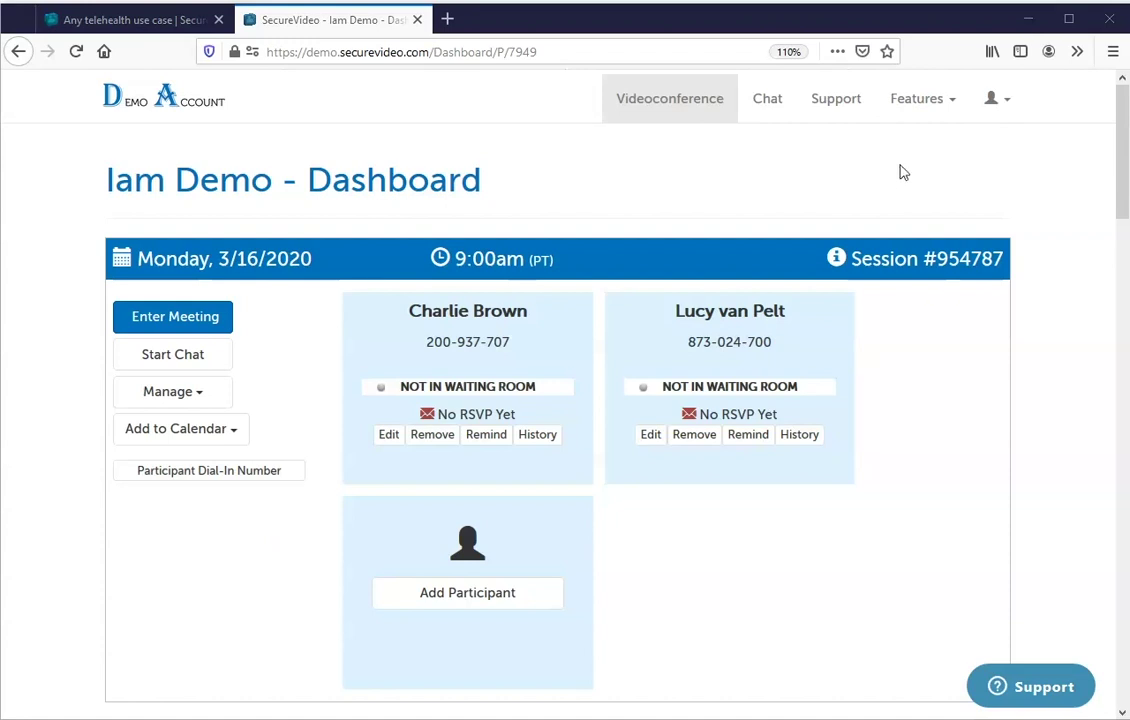
From Features > E-Documents > Edit Templates, open the Client and Insurance Intake Form Example template editor.
{"action": "left_click", "coordinate": [926, 104]}
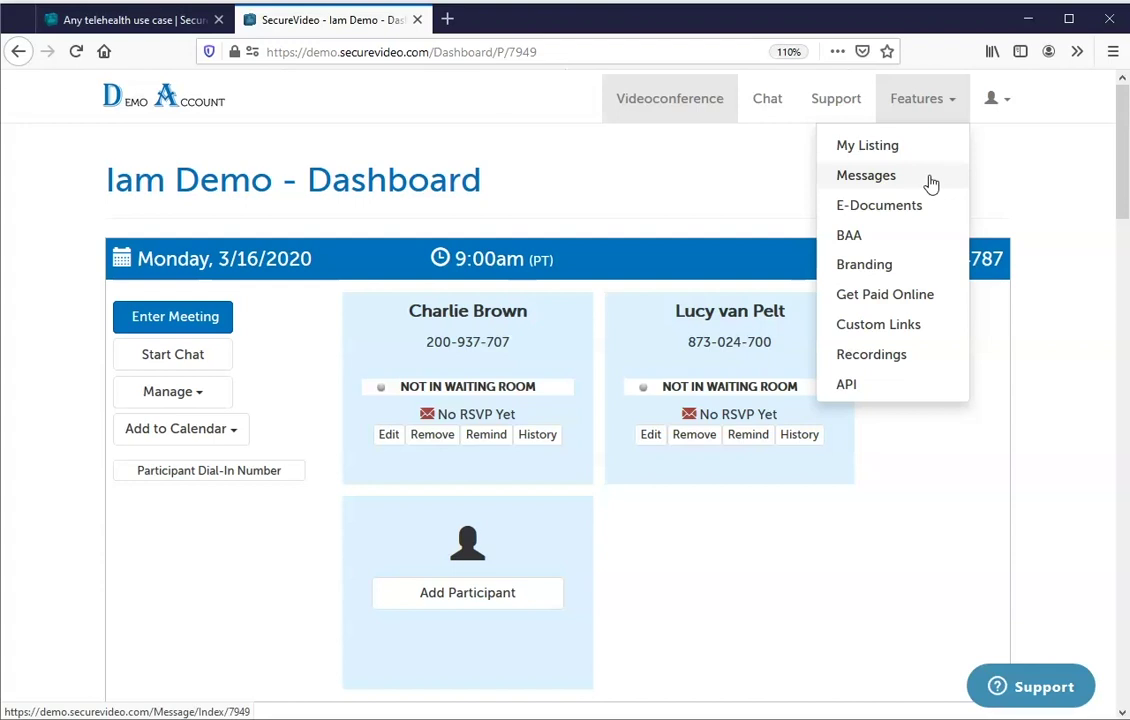
{"action": "left_click", "coordinate": [918, 207]}
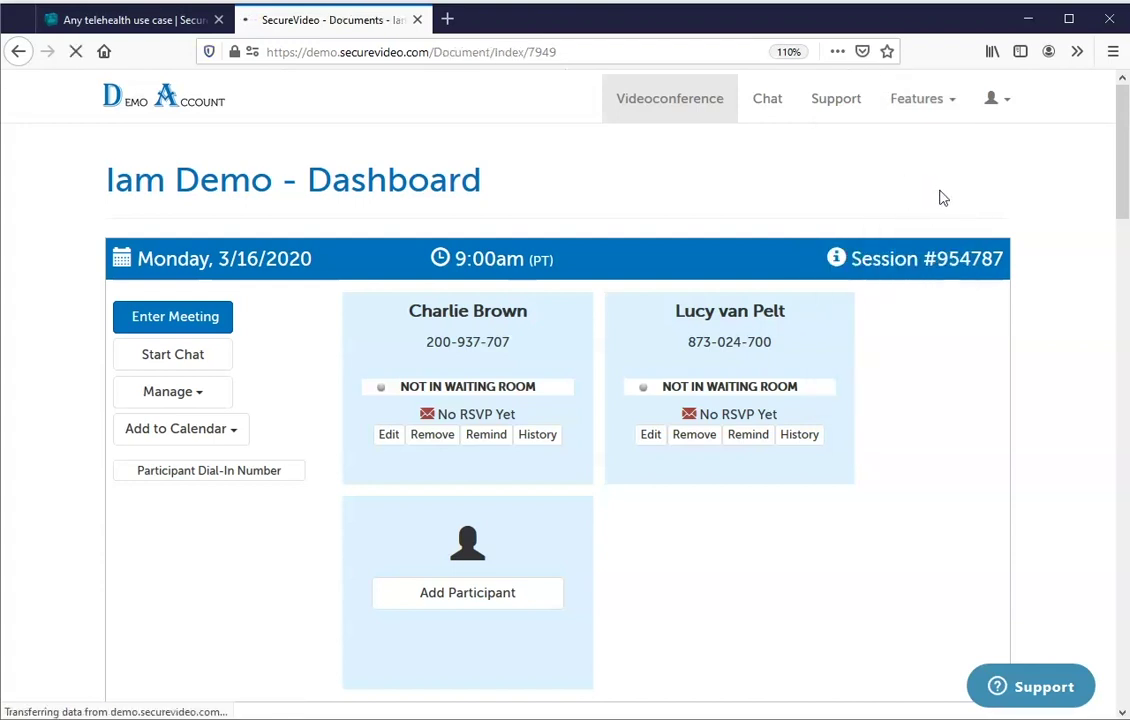
{"action": "scroll", "coordinate": [600, 600], "scroll_direction": "down", "scroll_amount": 15}
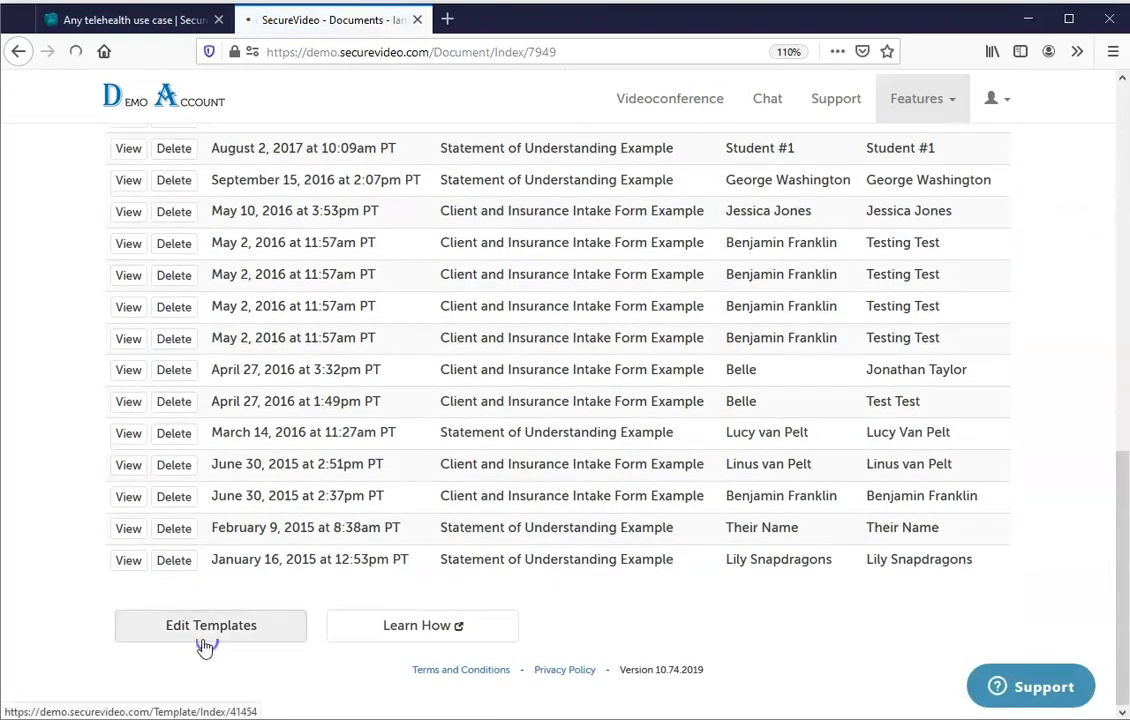
{"action": "left_click", "coordinate": [208, 643]}
{"action": "left_click_drag", "start_coordinate": [1122, 183], "coordinate": [1117, 416]}
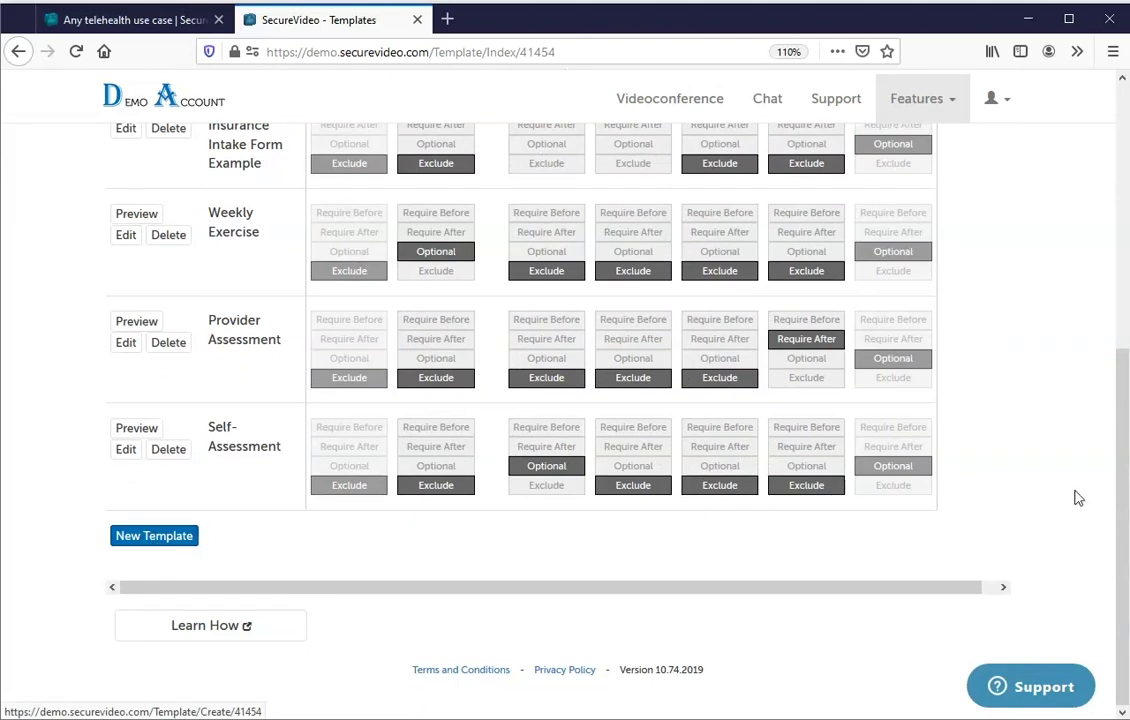
{"action": "left_click_drag", "start_coordinate": [1123, 457], "coordinate": [1124, 335]}
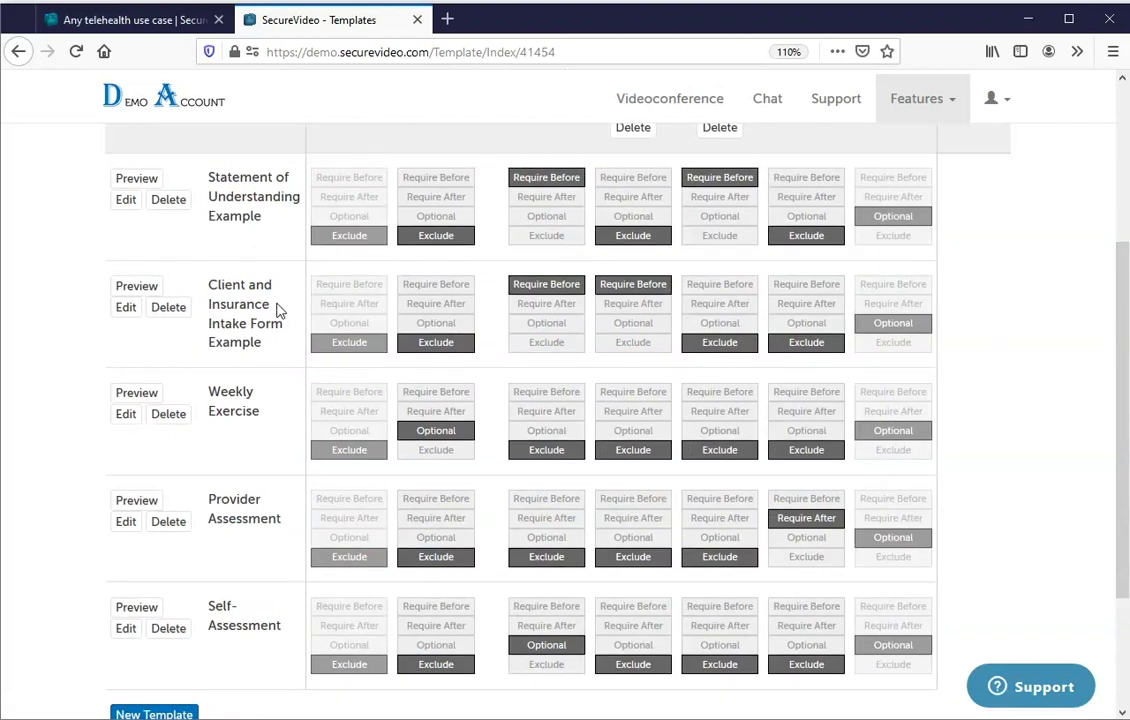
{"action": "left_click", "coordinate": [120, 310]}
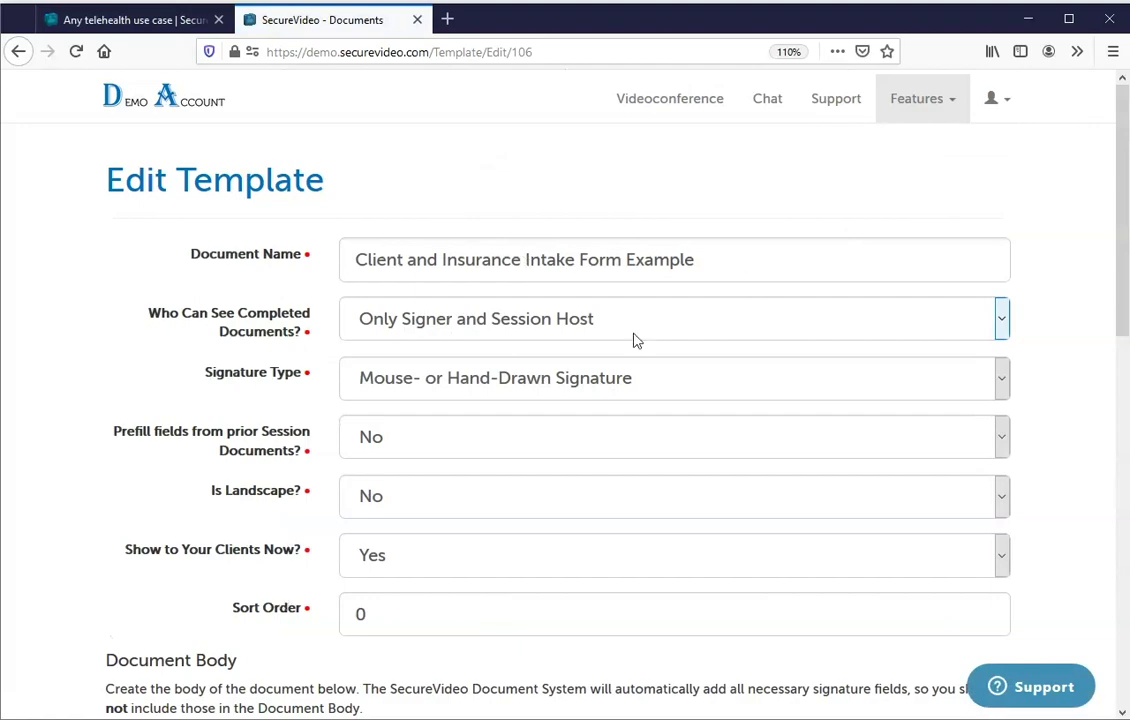
Scroll to the template's Document Body and highlight the SSN field tag.
{"action": "left_click_drag", "start_coordinate": [1122, 114], "coordinate": [1120, 497]}
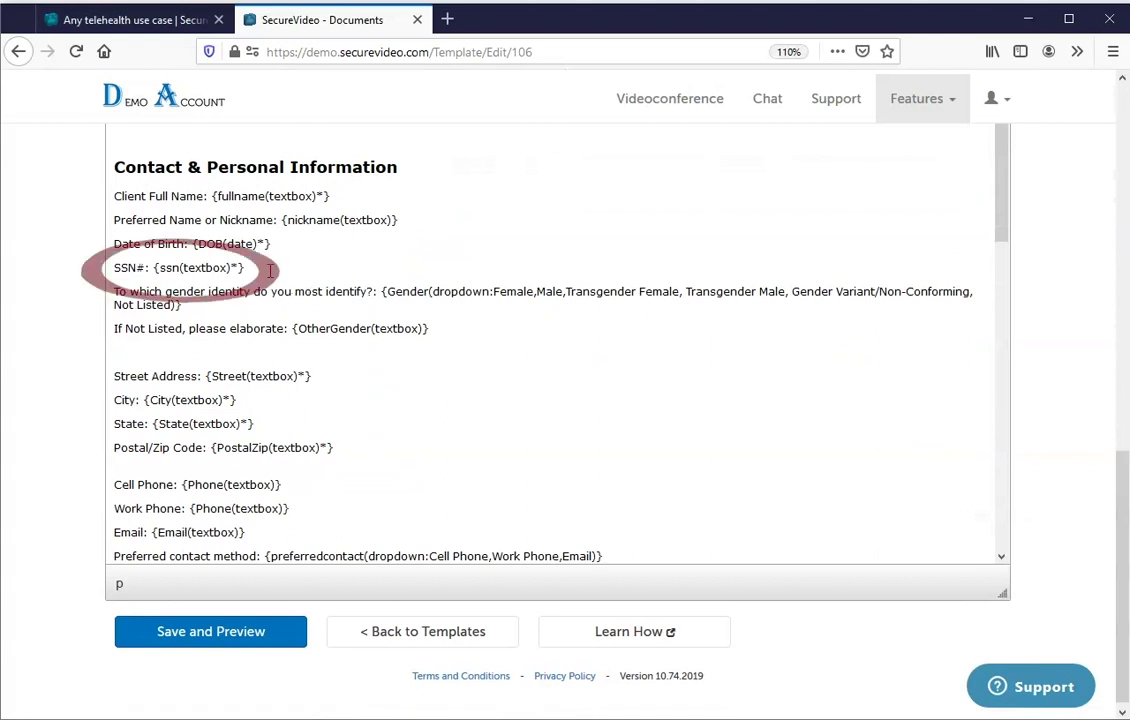
{"action": "left_click_drag", "start_coordinate": [268, 269], "coordinate": [157, 268]}
{"action": "left_click_drag", "start_coordinate": [1120, 522], "coordinate": [1118, 395]}
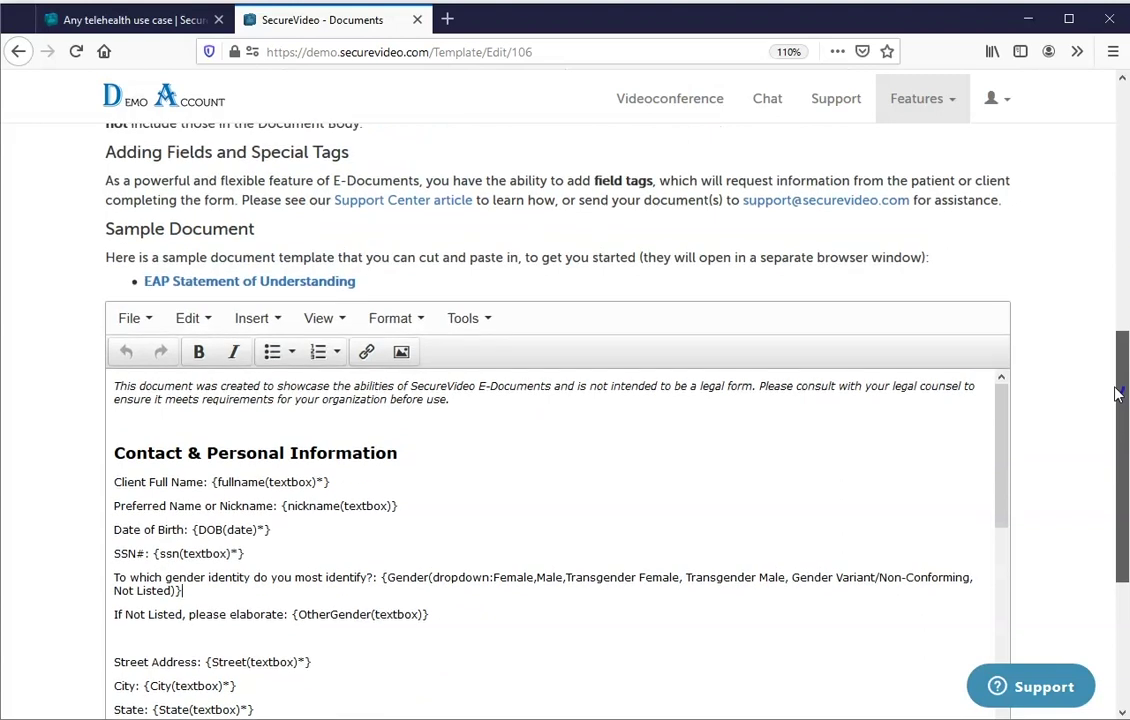
Open the Support Center field-tag help article in a new tab and view it.
{"action": "right_click", "coordinate": [411, 213]}
{"action": "left_click", "coordinate": [434, 220]}
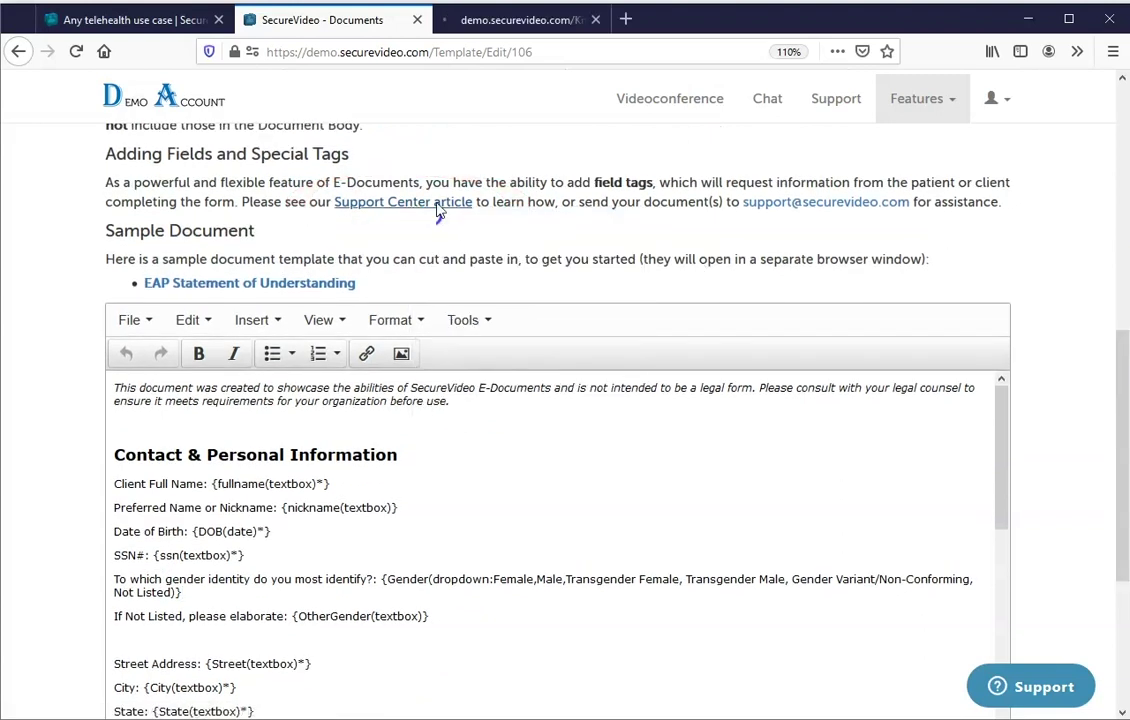
{"action": "left_click", "coordinate": [540, 22]}
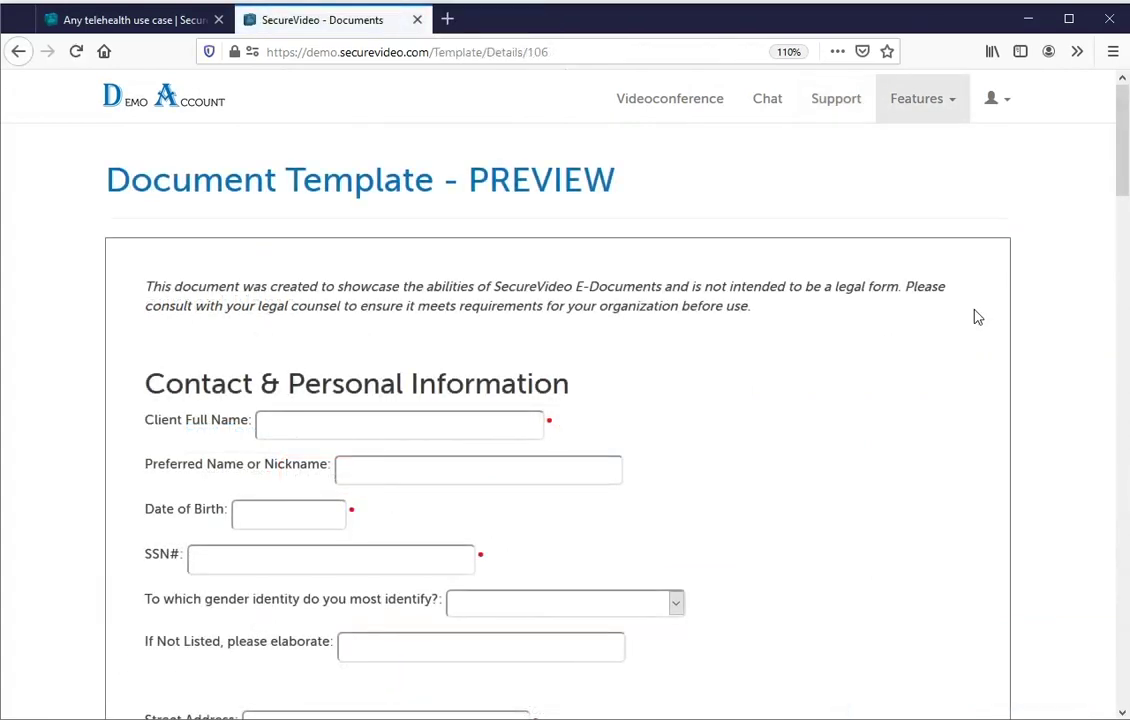
Enter 'Test' as Client Full Name and draw a trial signature in the signature box.
{"action": "scroll", "coordinate": [1123, 177], "scroll_direction": "down", "scroll_amount": 3}
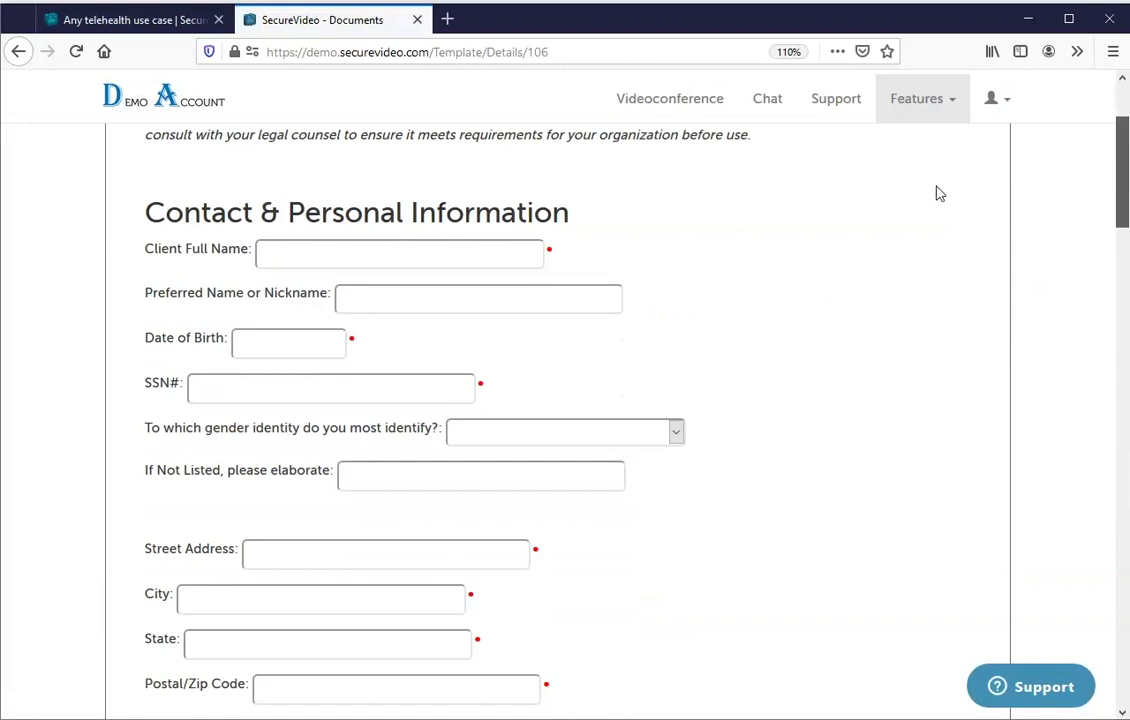
{"action": "left_click", "coordinate": [453, 256]}
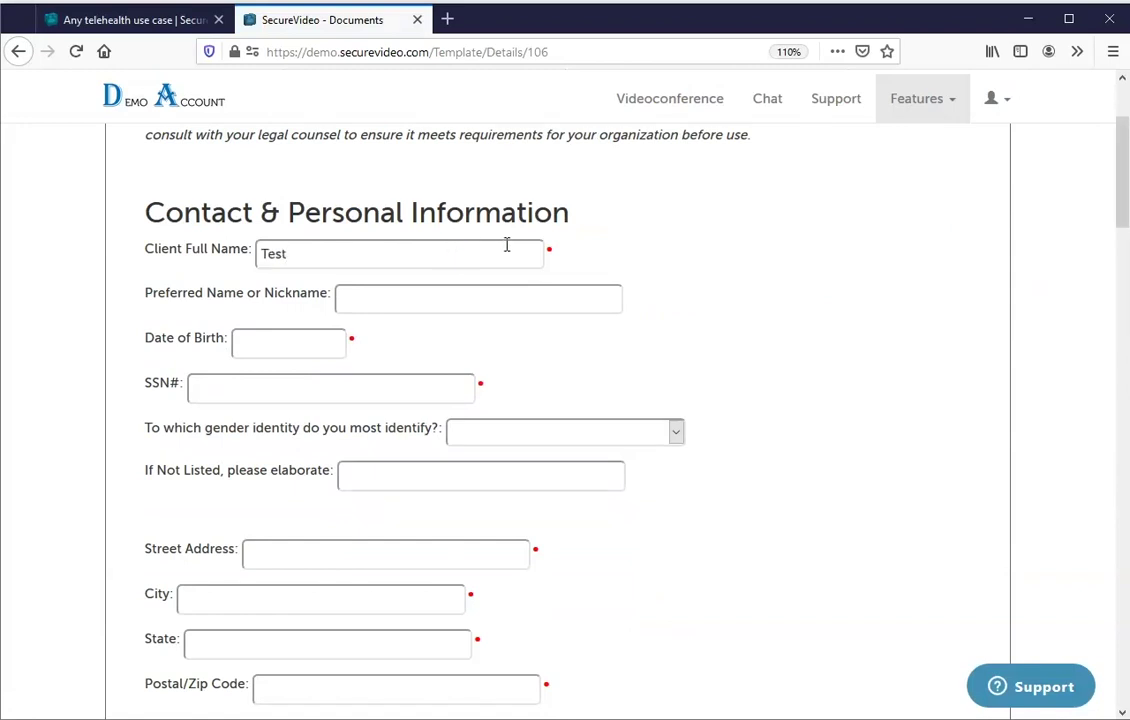
{"action": "left_click_drag", "start_coordinate": [1121, 197], "coordinate": [1077, 601]}
{"action": "scroll", "coordinate": [700, 540], "scroll_direction": "down", "scroll_amount": 1}
{"action": "mouse_move", "coordinate": [326, 358]}
{"action": "left_mouse_down"}
{"action": "mouse_move", "coordinate": [787, 457]}
{"action": "mouse_move", "coordinate": [887, 463]}
{"action": "left_mouse_up"}
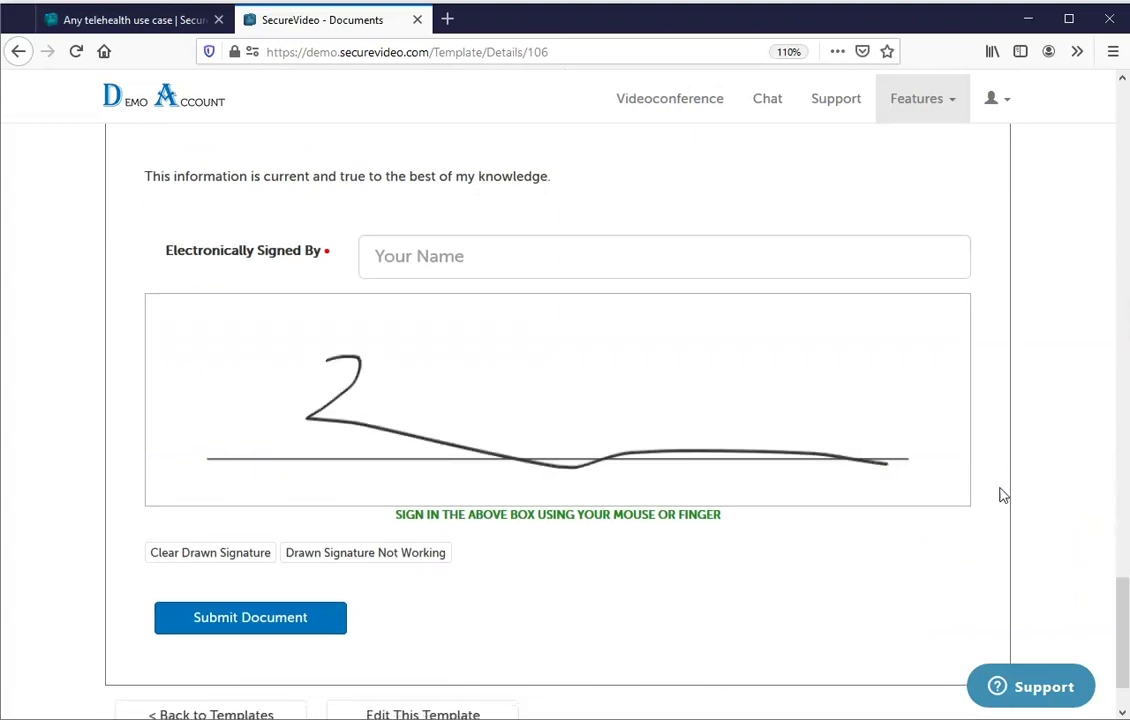
{"action": "left_click", "coordinate": [891, 94]}
Open the most recently received intake form from the E-Documents list and look it over.
{"action": "left_click", "coordinate": [886, 205]}
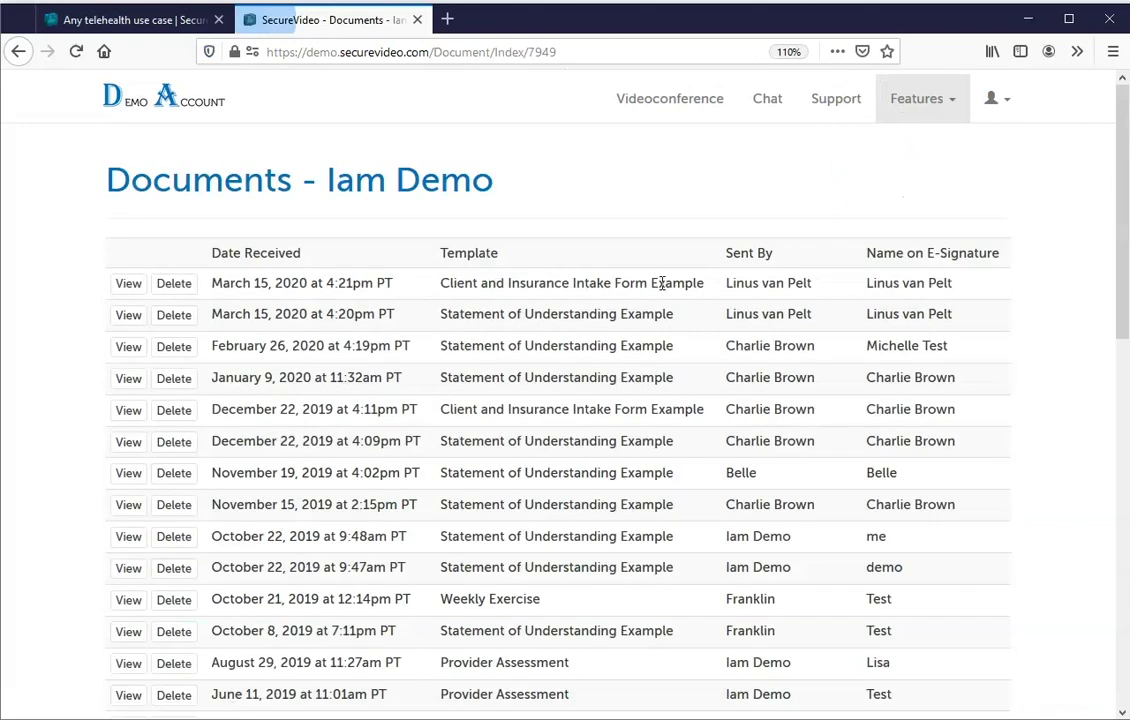
{"action": "left_click", "coordinate": [118, 284]}
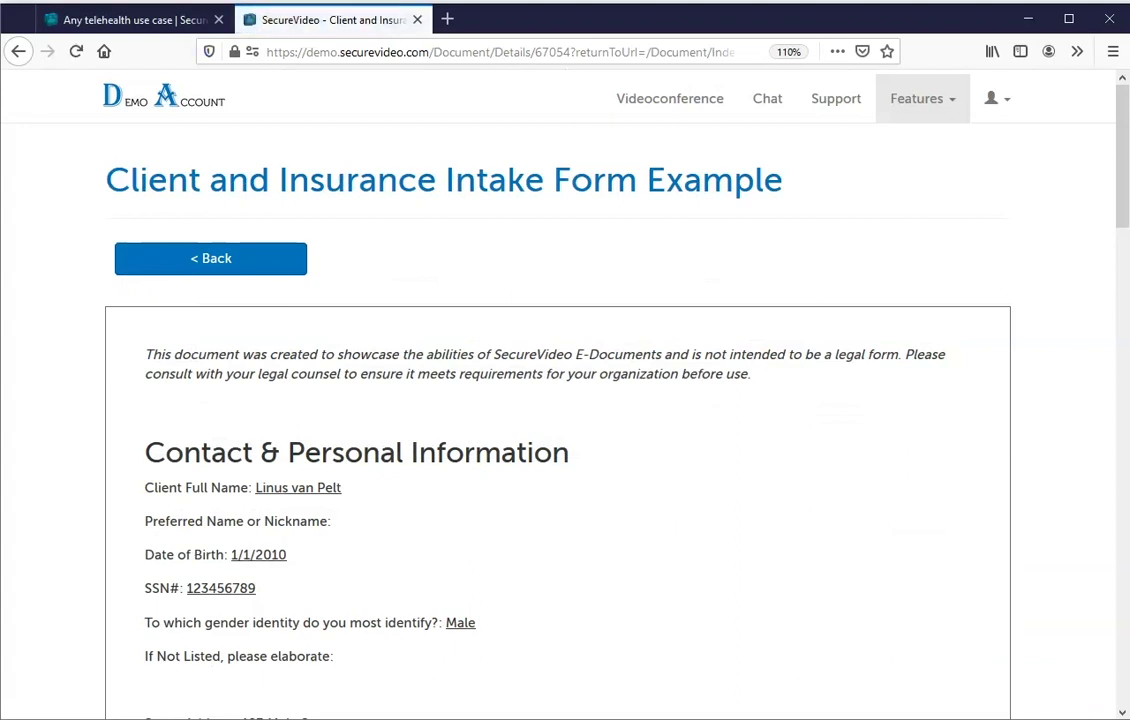
{"action": "scroll", "coordinate": [338, 258], "scroll_direction": "down", "scroll_amount": 3}
{"action": "double_click", "coordinate": [322, 262]}
{"action": "left_click", "coordinate": [507, 297]}
{"action": "left_click_drag", "start_coordinate": [1120, 185], "coordinate": [1105, 627]}
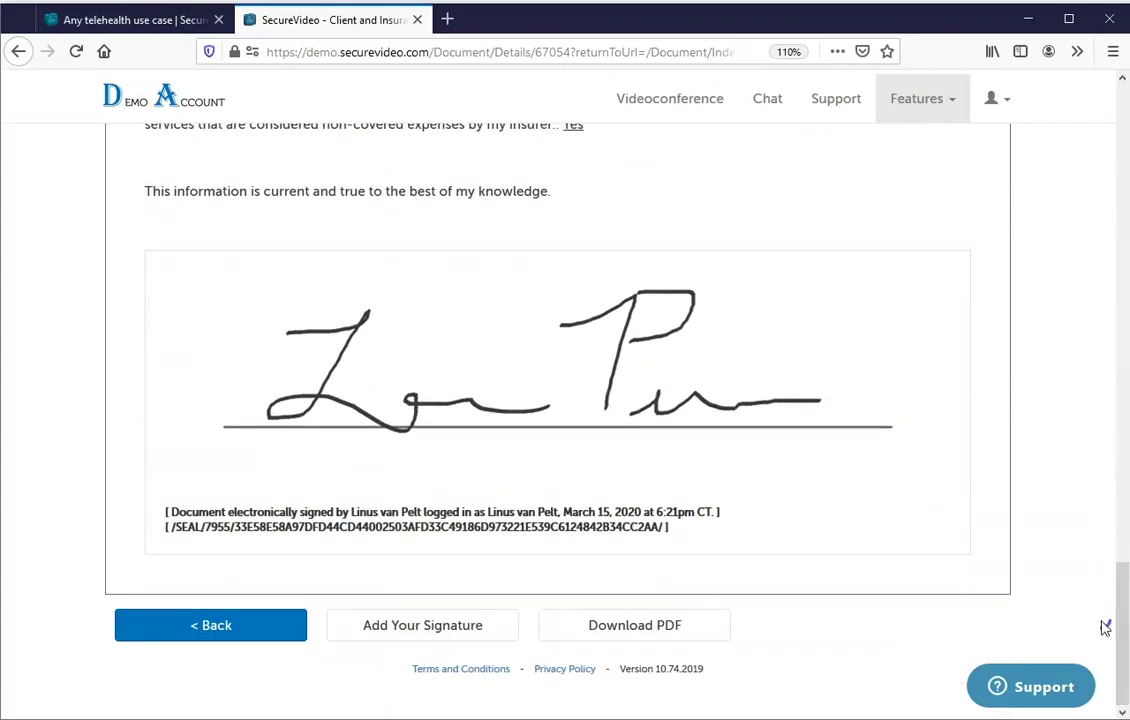
Countersign the form by entering the signer's name, drawing a signature, submitting, and checking its seal code.
{"action": "left_click", "coordinate": [393, 630]}
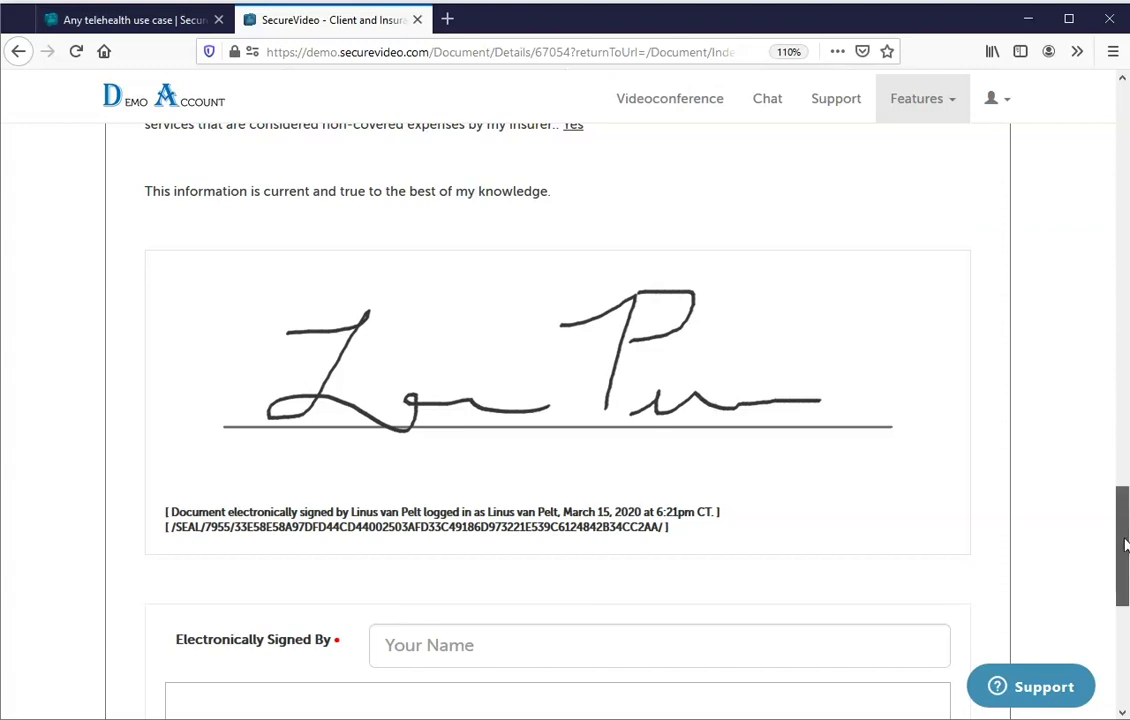
{"action": "scroll", "coordinate": [610, 202], "scroll_direction": "down", "scroll_amount": 5}
{"action": "left_click", "coordinate": [608, 175]}
{"action": "type", "text": "Iam D"}
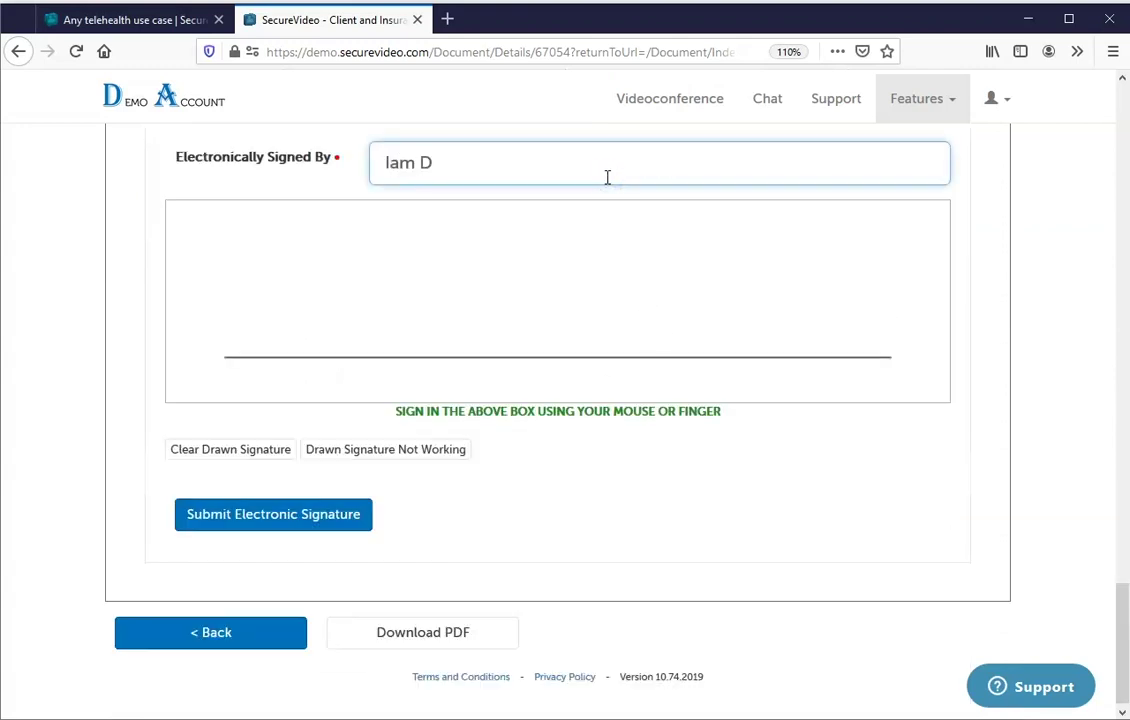
{"action": "mouse_move", "coordinate": [441, 352]}
{"action": "left_mouse_down"}
{"action": "mouse_move", "coordinate": [378, 260]}
{"action": "mouse_move", "coordinate": [352, 330]}
{"action": "left_mouse_up"}
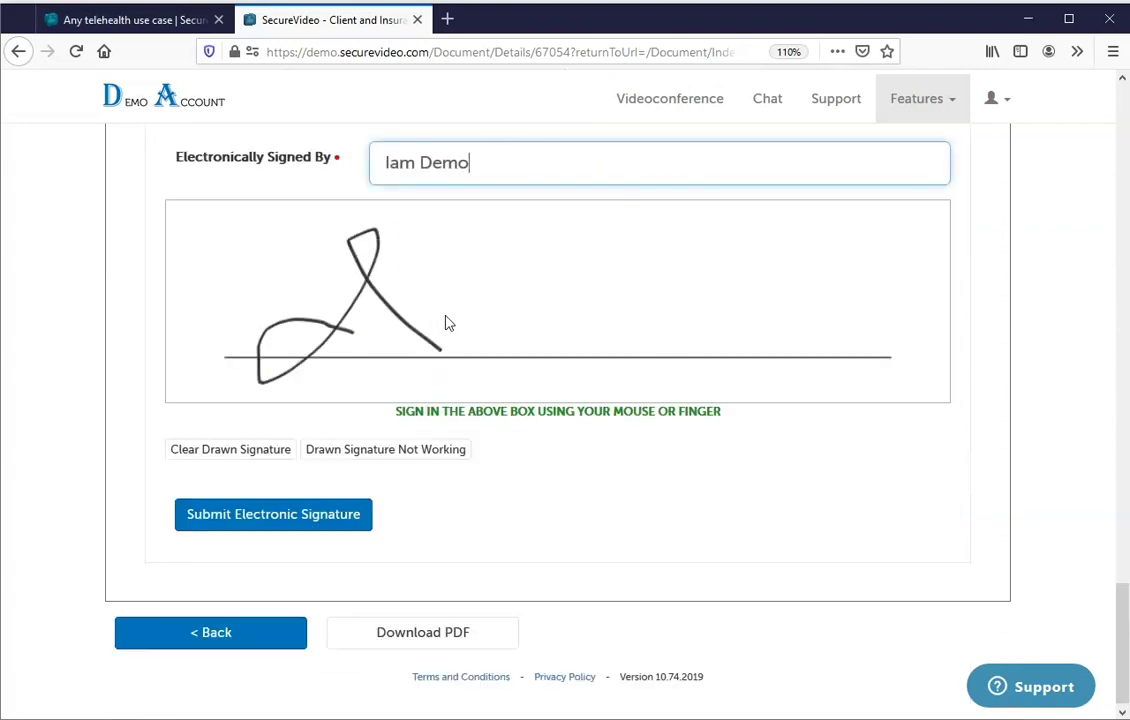
{"action": "left_click_drag", "start_coordinate": [443, 313], "coordinate": [577, 328]}
{"action": "mouse_move", "coordinate": [586, 252]}
{"action": "left_mouse_down"}
{"action": "mouse_move", "coordinate": [690, 232]}
{"action": "mouse_move", "coordinate": [884, 330]}
{"action": "left_mouse_up"}
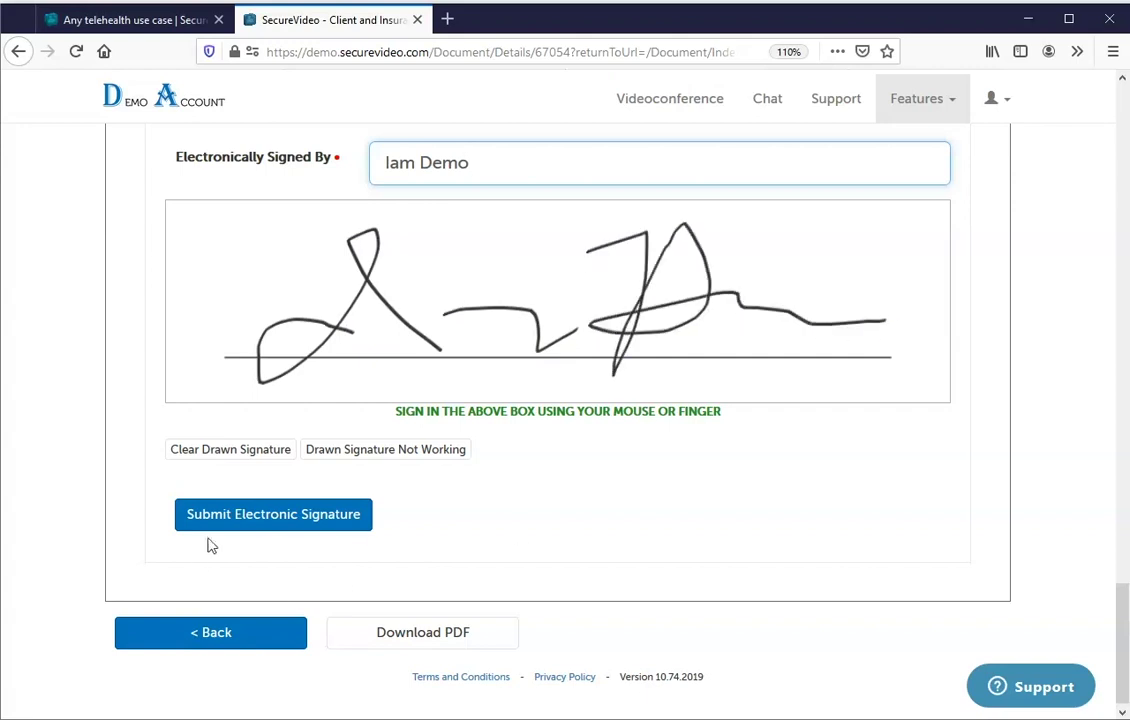
{"action": "left_click", "coordinate": [193, 526]}
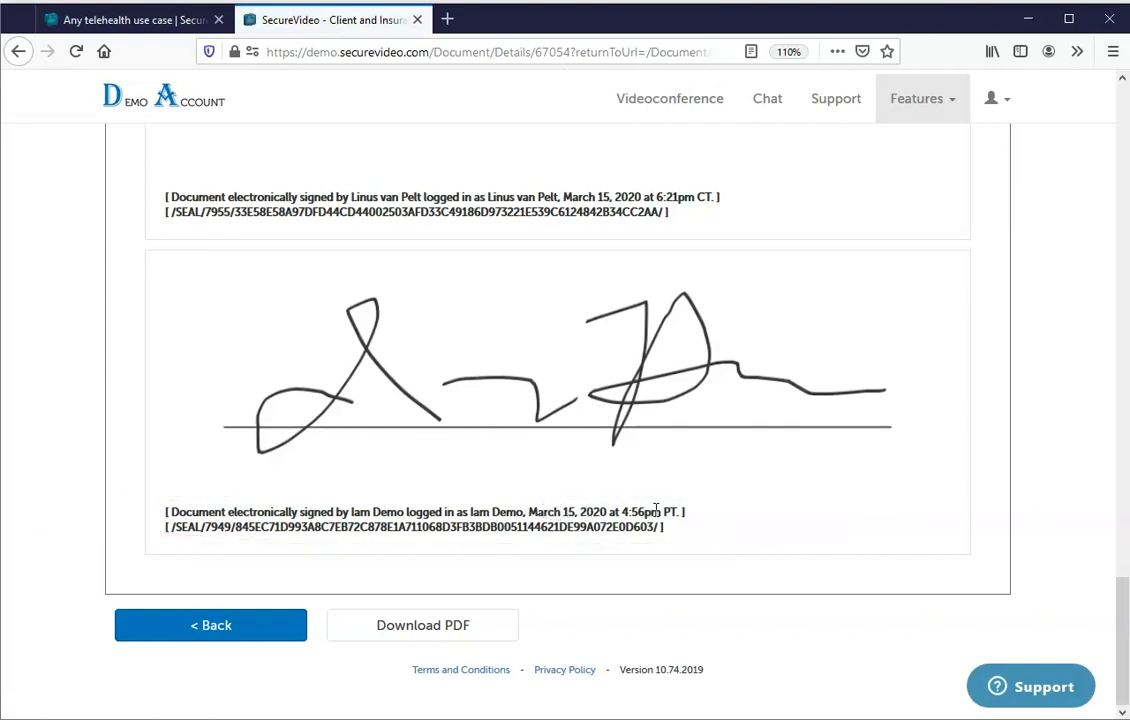
{"action": "left_click_drag", "start_coordinate": [663, 527], "coordinate": [118, 543]}
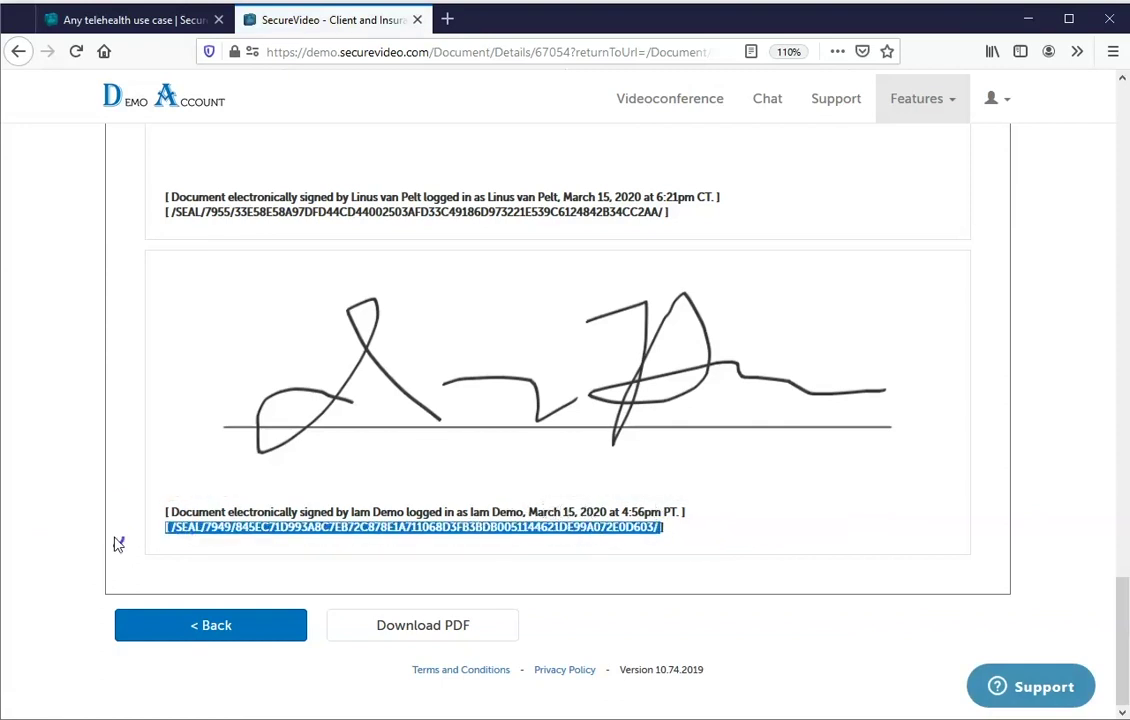
{"action": "left_click", "coordinate": [378, 531]}
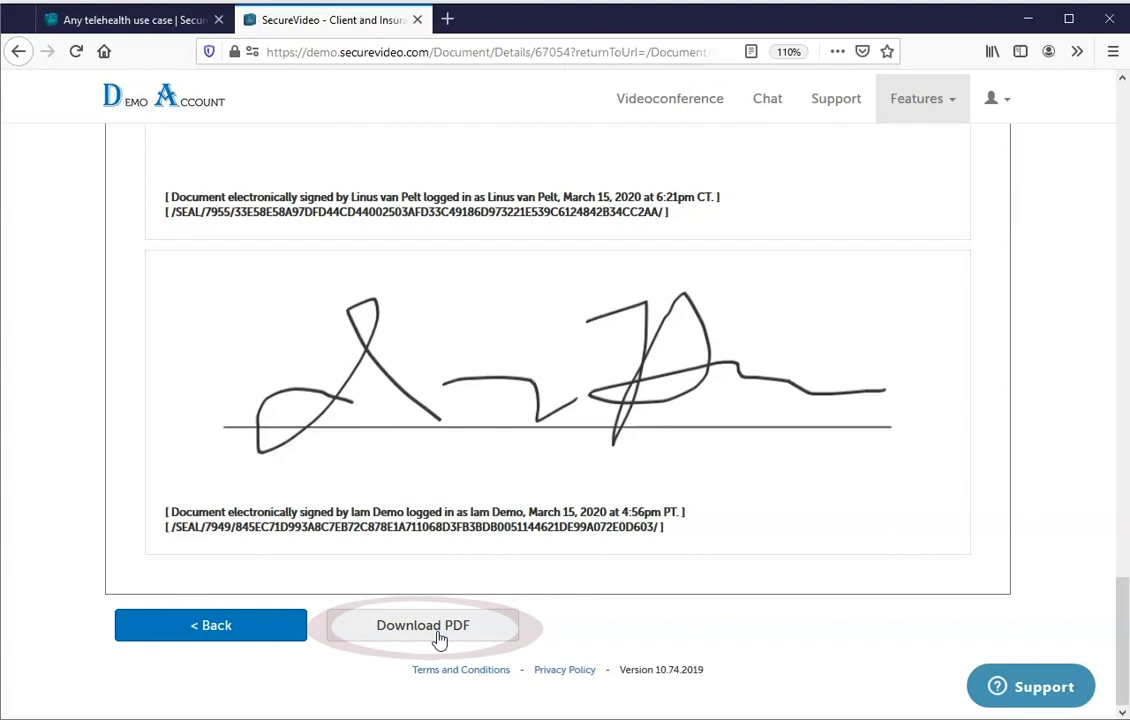
View the Business Associate Agreement details, then go to the account's Branding page.
{"action": "left_click", "coordinate": [932, 110]}
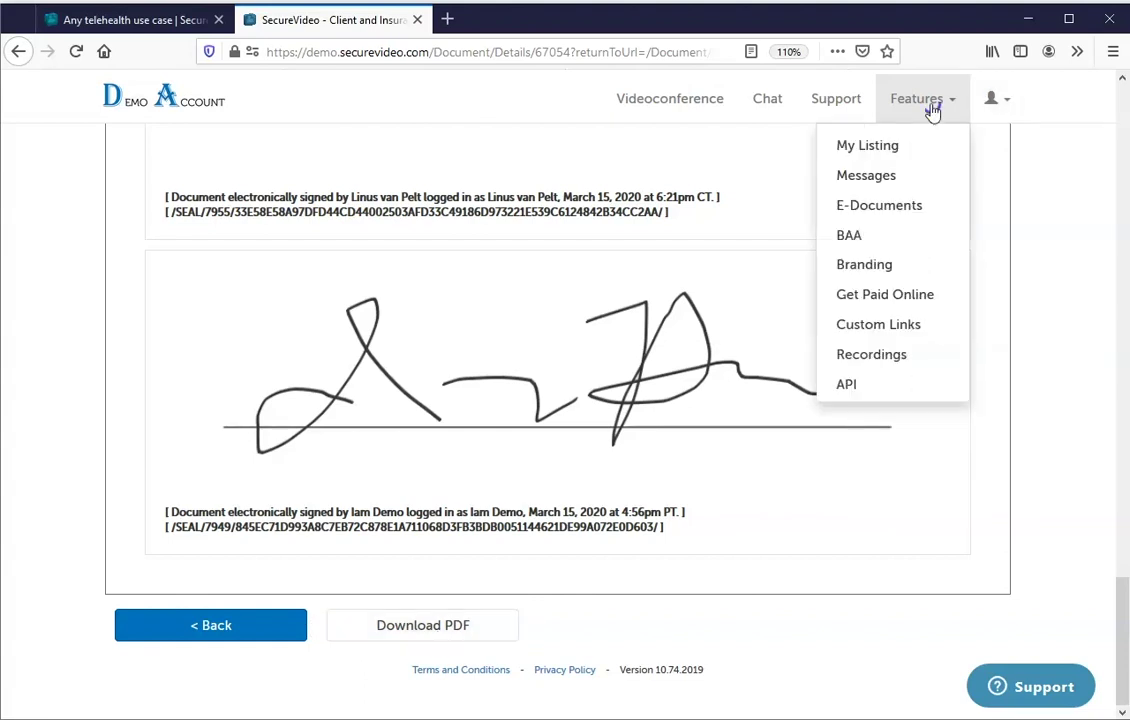
{"action": "left_click", "coordinate": [838, 238]}
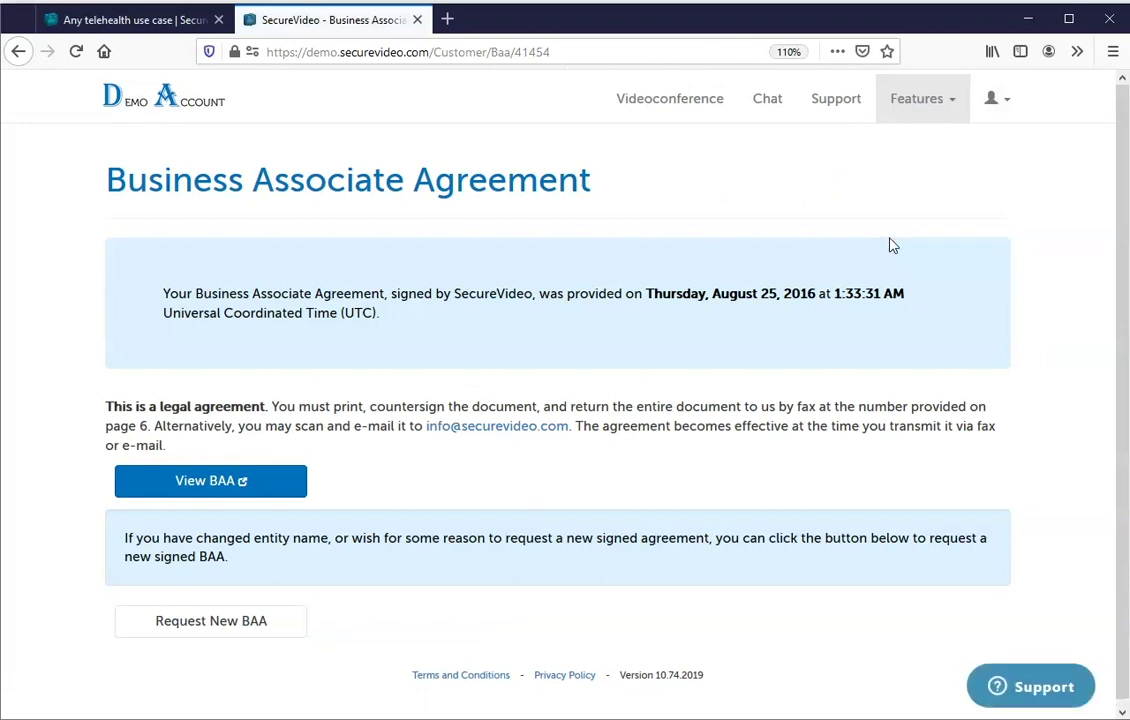
{"action": "left_click", "coordinate": [927, 110]}
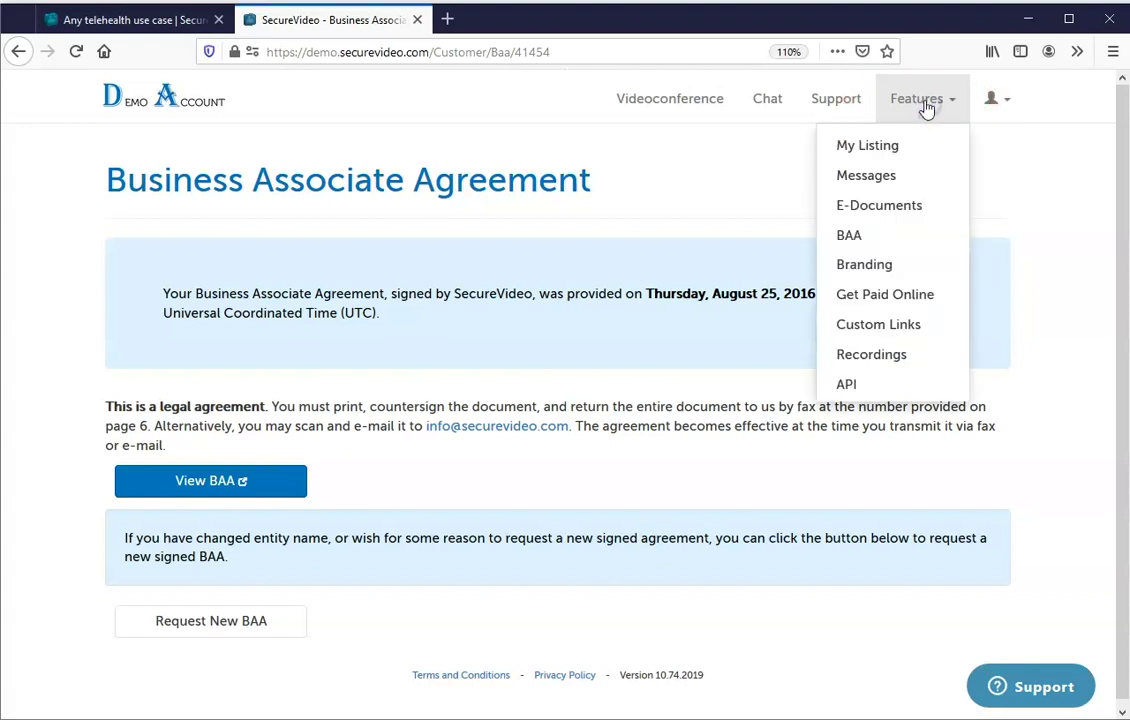
{"action": "left_click", "coordinate": [909, 263]}
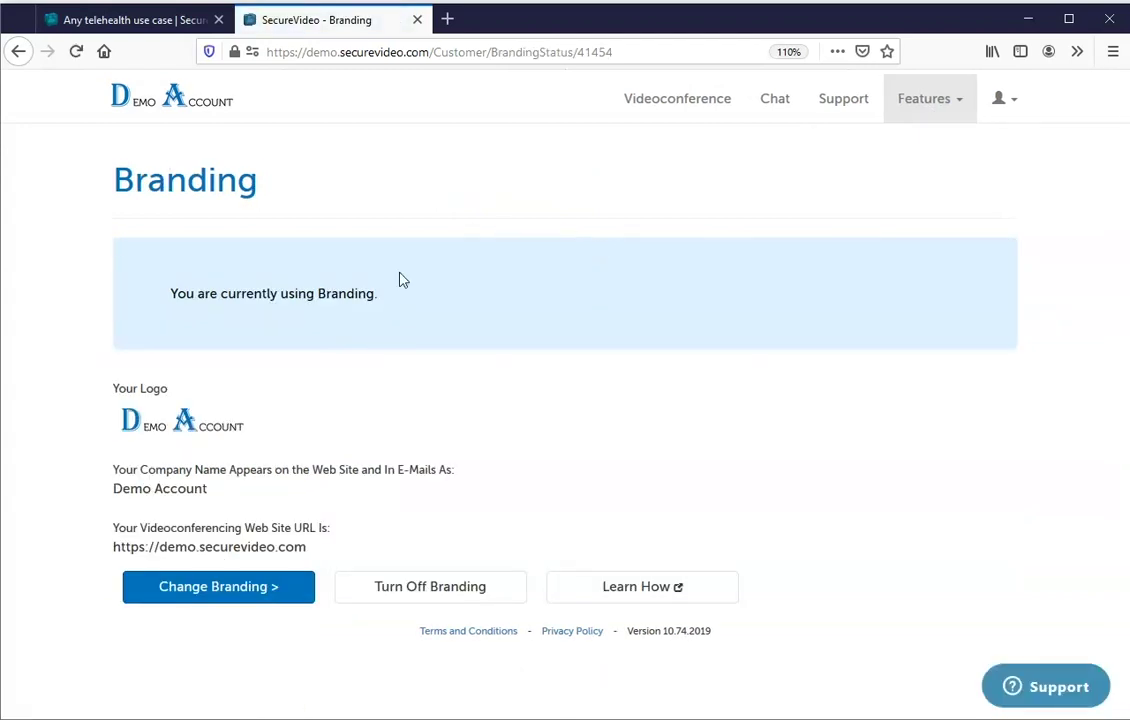
Reveal the customizable system colour fields on the Branding page.
{"action": "left_click", "coordinate": [305, 588]}
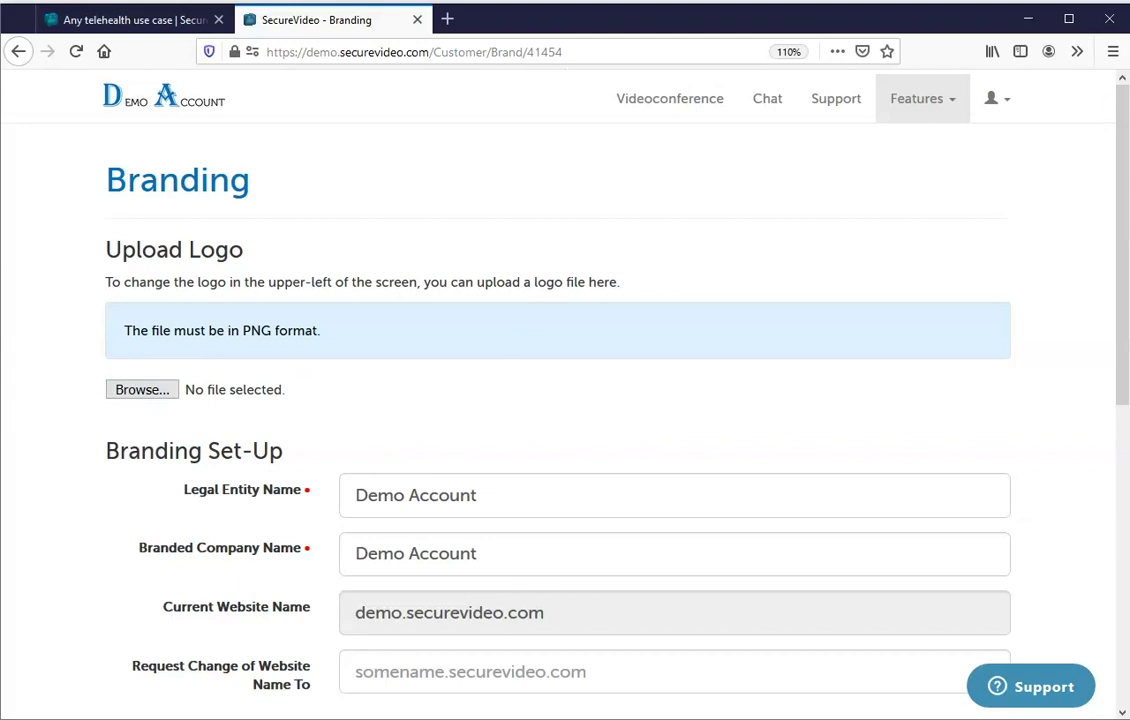
{"action": "scroll", "coordinate": [1110, 180], "scroll_direction": "down", "scroll_amount": 3}
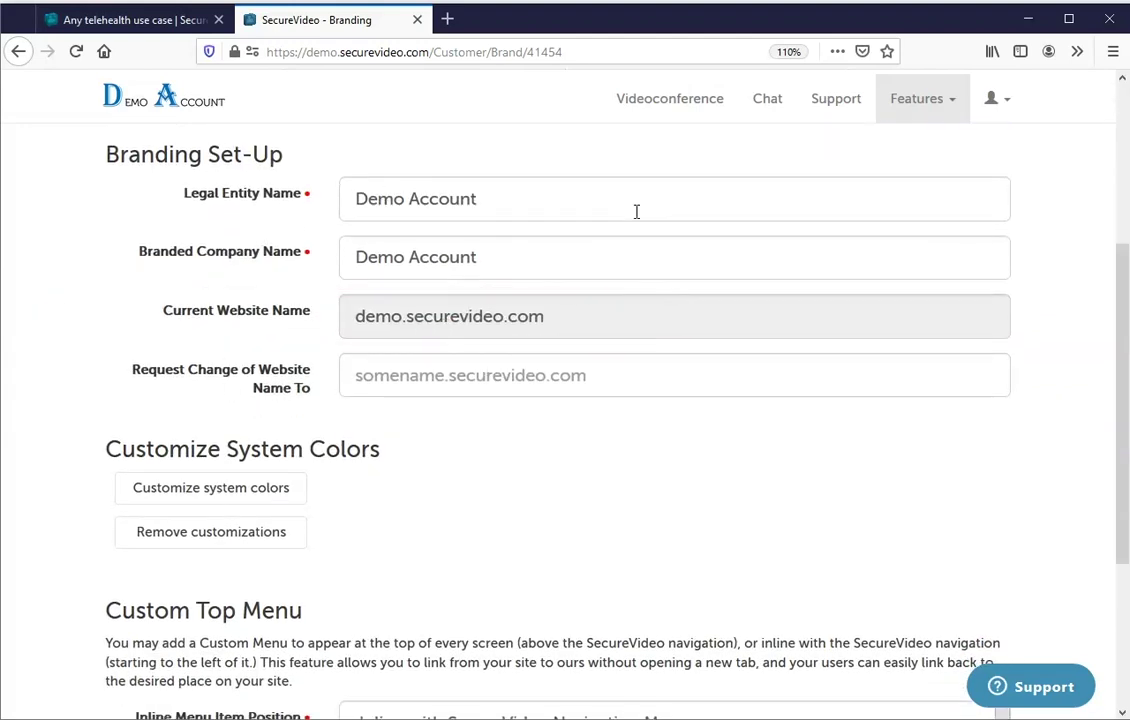
{"action": "scroll", "coordinate": [560, 400], "scroll_direction": "down", "scroll_amount": 1}
{"action": "left_click", "coordinate": [282, 396]}
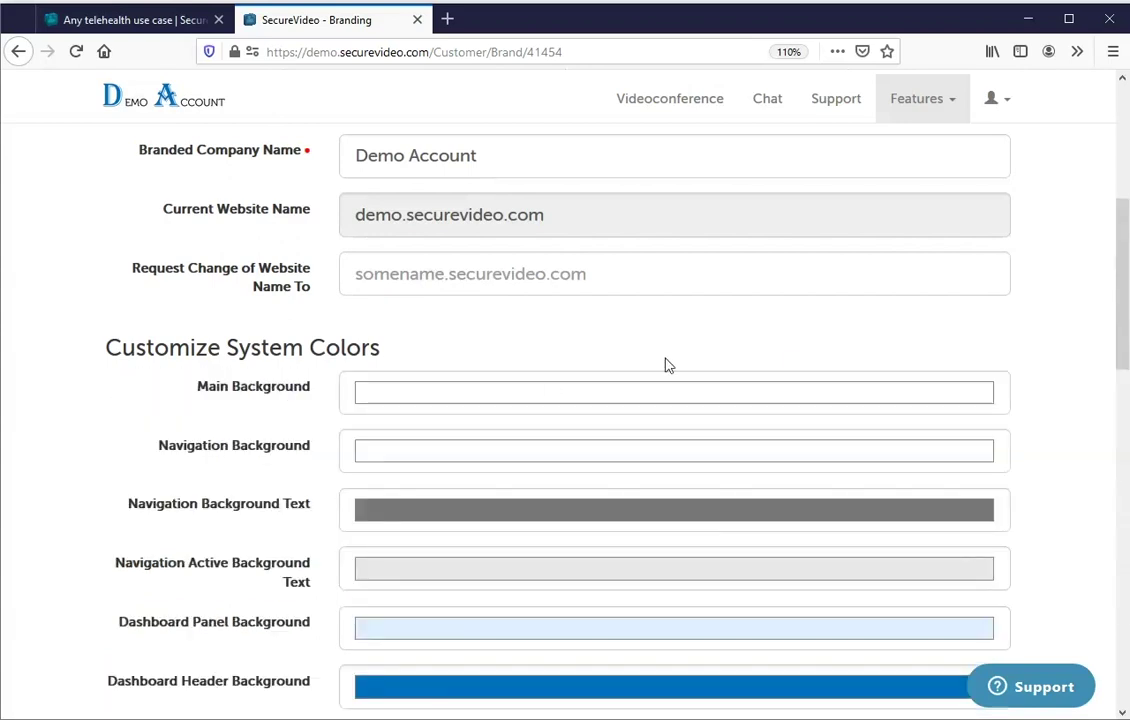
{"action": "left_click_drag", "start_coordinate": [1120, 290], "coordinate": [1104, 622]}
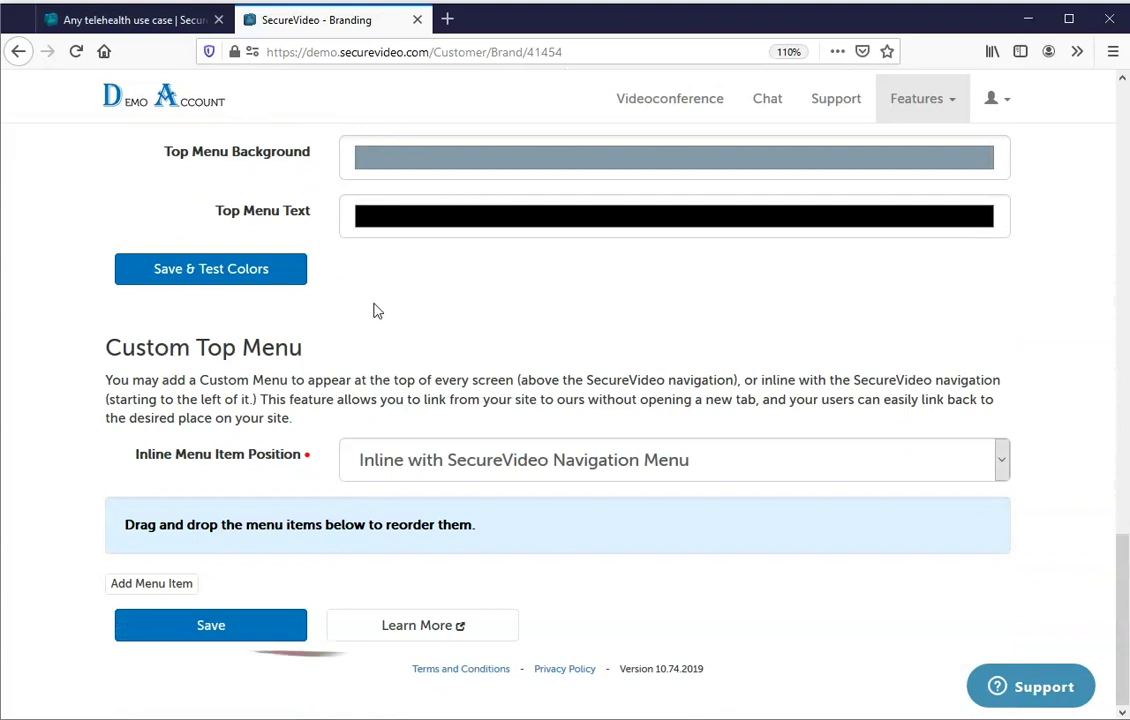
Read the 'How does Branding work?' help article from Custom Top Menu, then close it.
{"action": "left_click", "coordinate": [417, 630]}
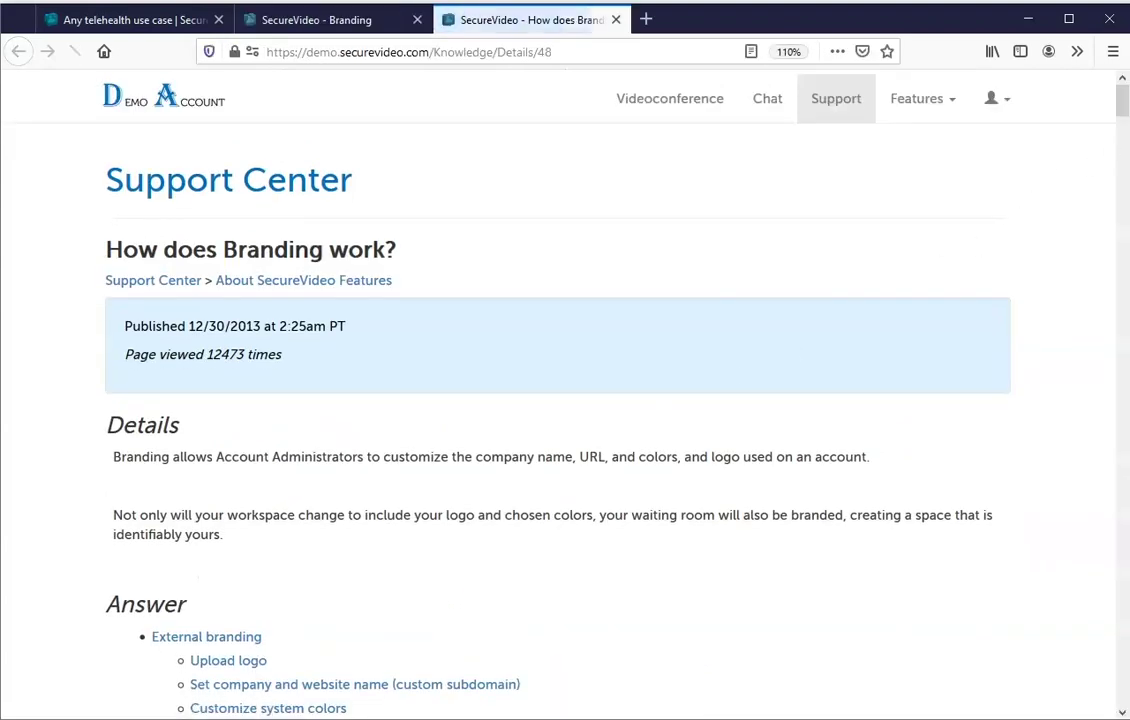
{"action": "left_click_drag", "start_coordinate": [1122, 105], "coordinate": [1122, 384]}
{"action": "left_click", "coordinate": [615, 20]}
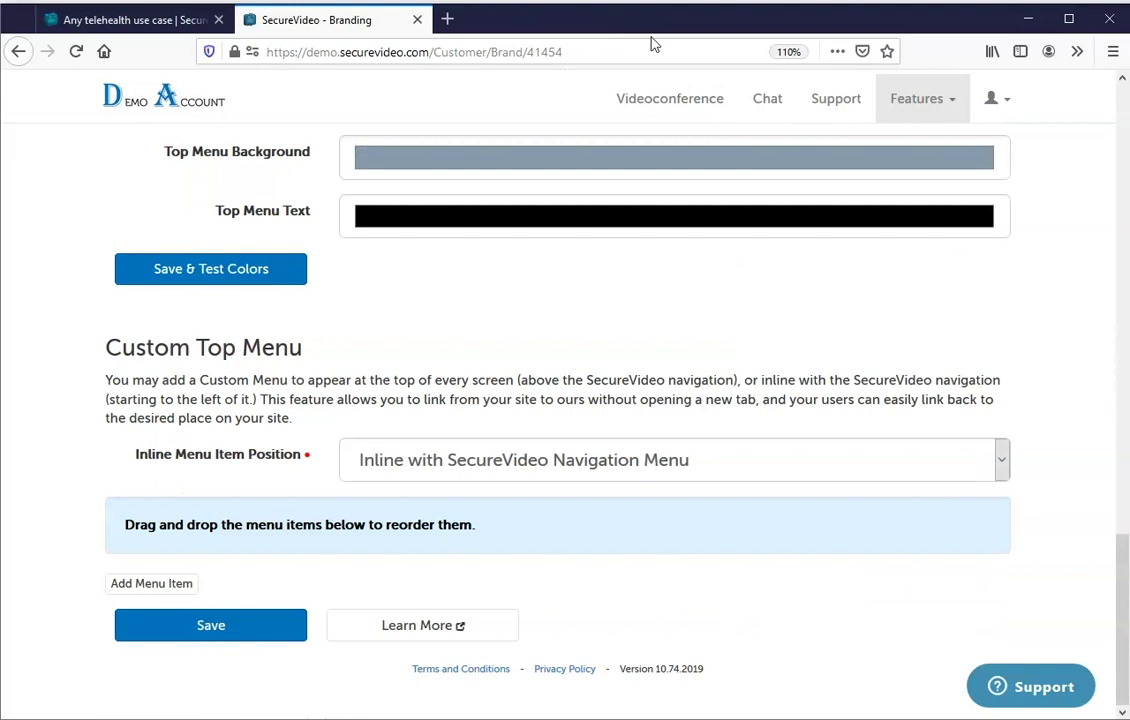
{"action": "left_click", "coordinate": [939, 108]}
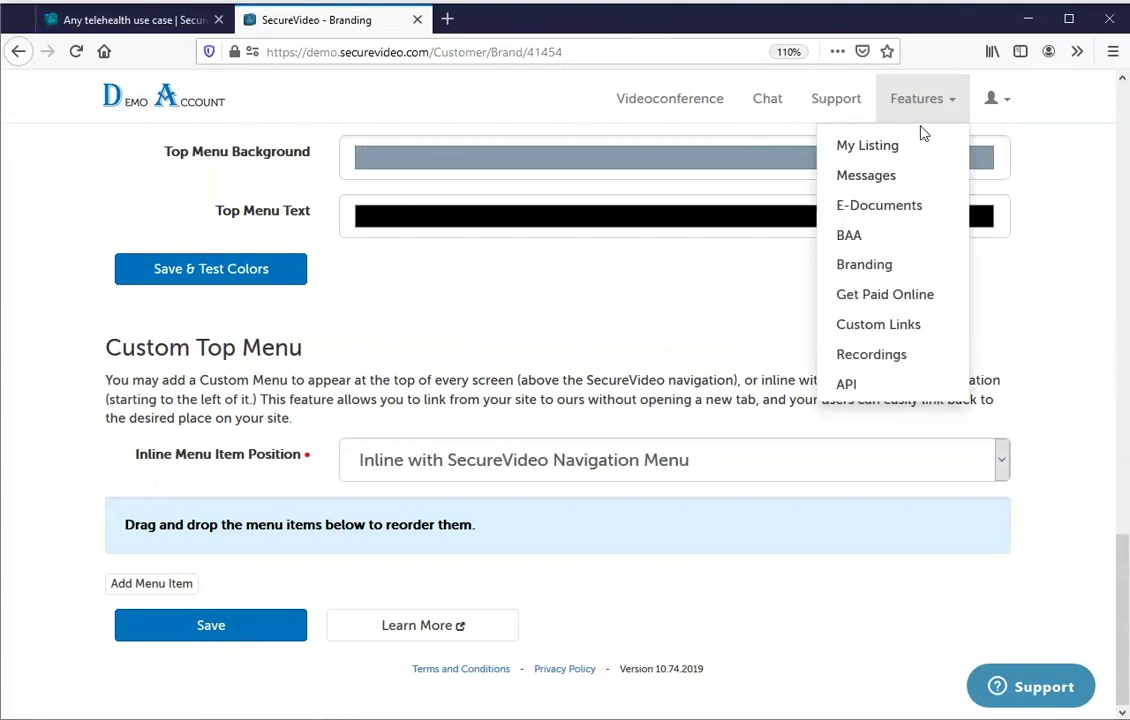
Review the Get Paid Online settings, then view Custom Links listing 'Example of a Custom Button'.
{"action": "left_click", "coordinate": [895, 295]}
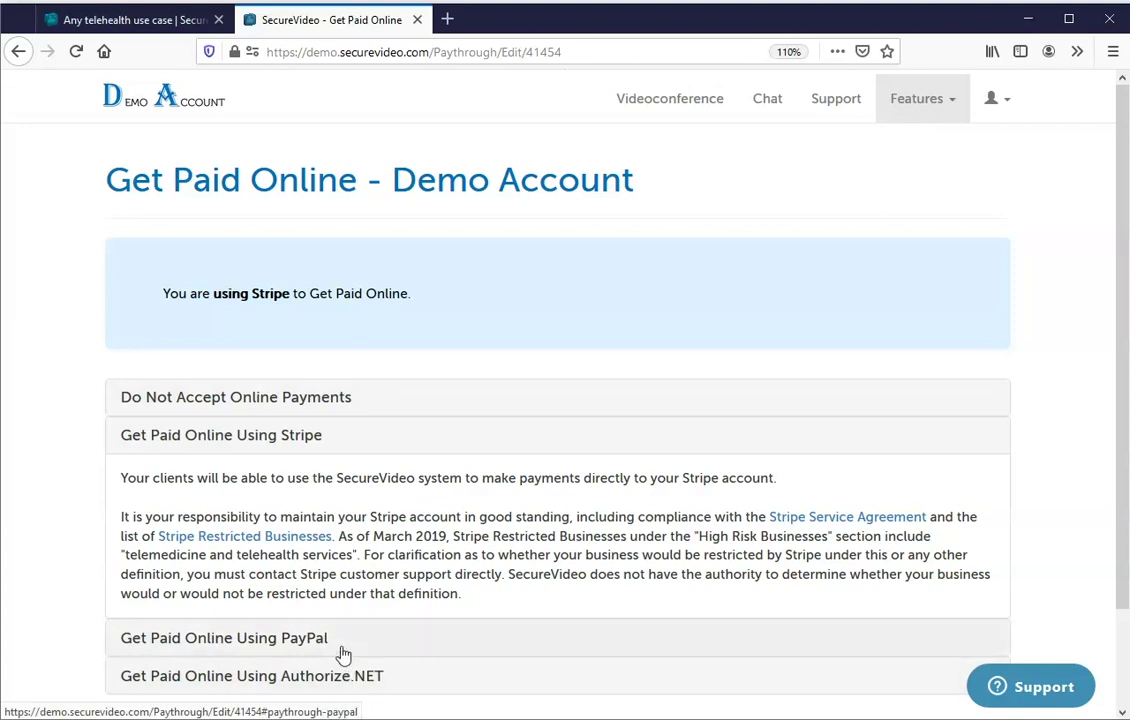
{"action": "left_click", "coordinate": [945, 121]}
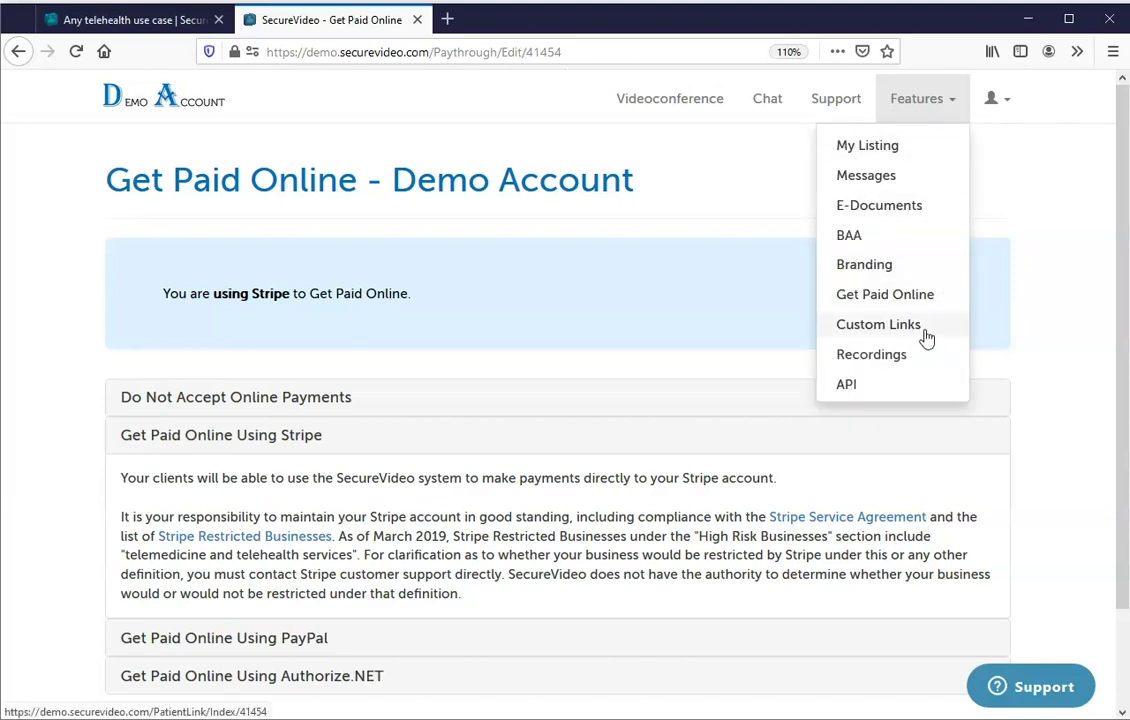
{"action": "left_click", "coordinate": [926, 336]}
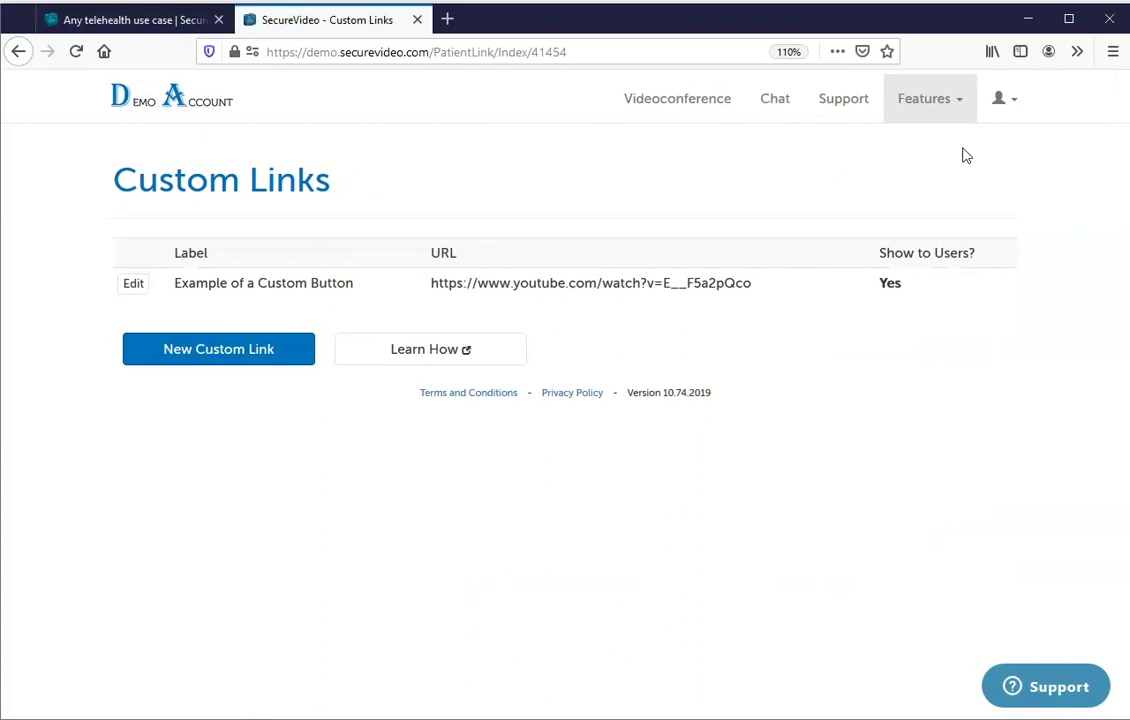
{"action": "left_click", "coordinate": [923, 106]}
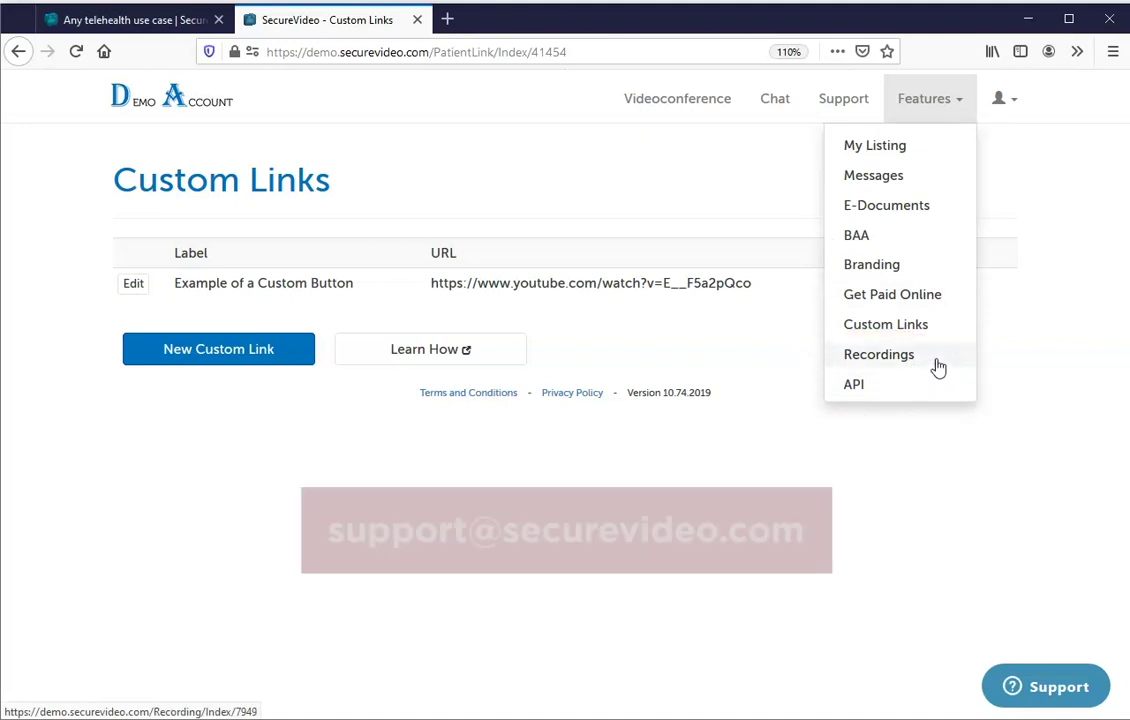
{"action": "left_click", "coordinate": [1032, 247]}
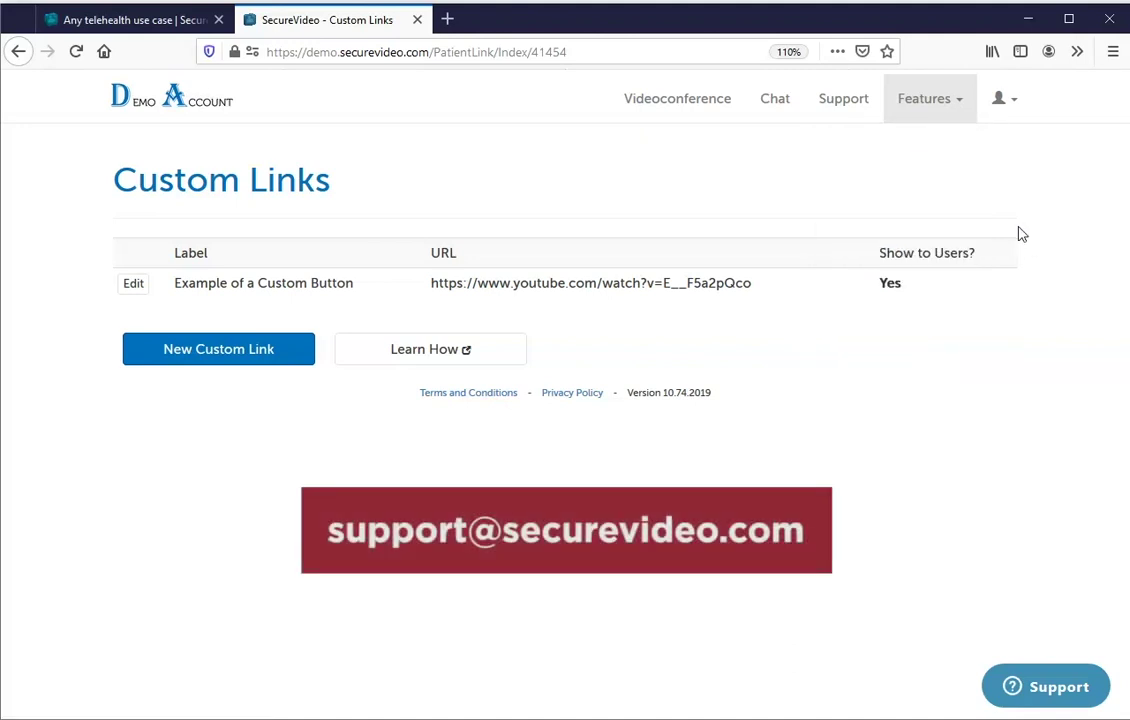
Open the signed-in user's profile and scroll through its details and roles.
{"action": "left_click", "coordinate": [1010, 103]}
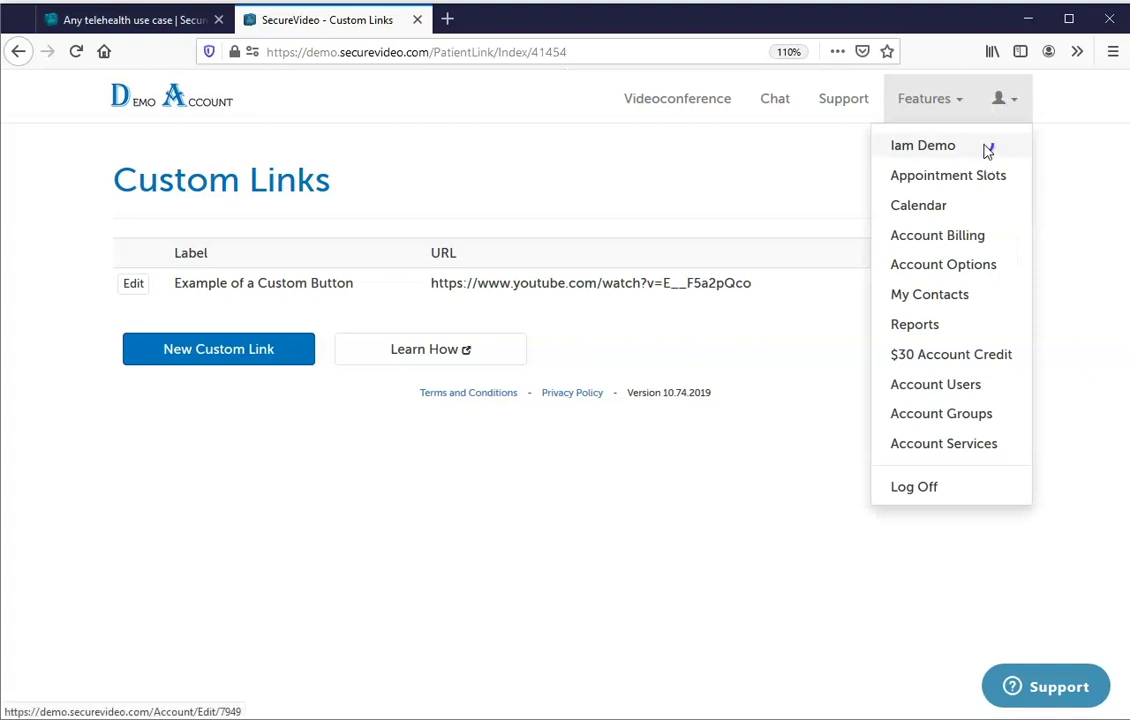
{"action": "left_click", "coordinate": [918, 146]}
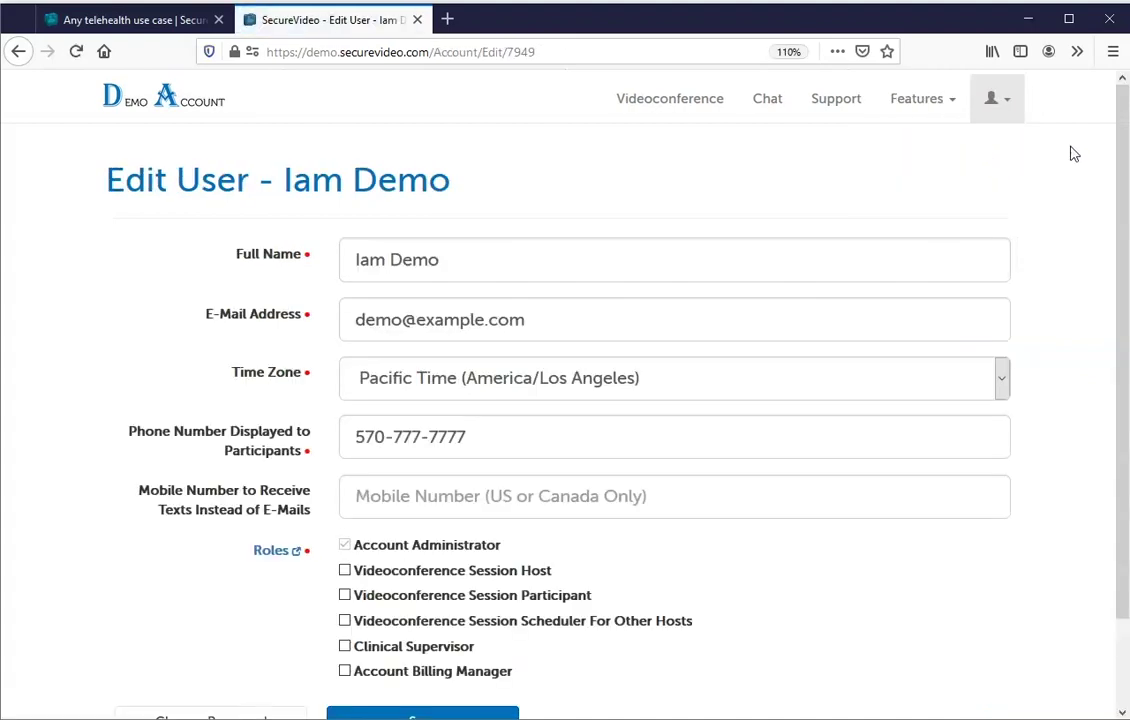
{"action": "scroll", "coordinate": [1108, 280], "scroll_direction": "down", "scroll_amount": 2}
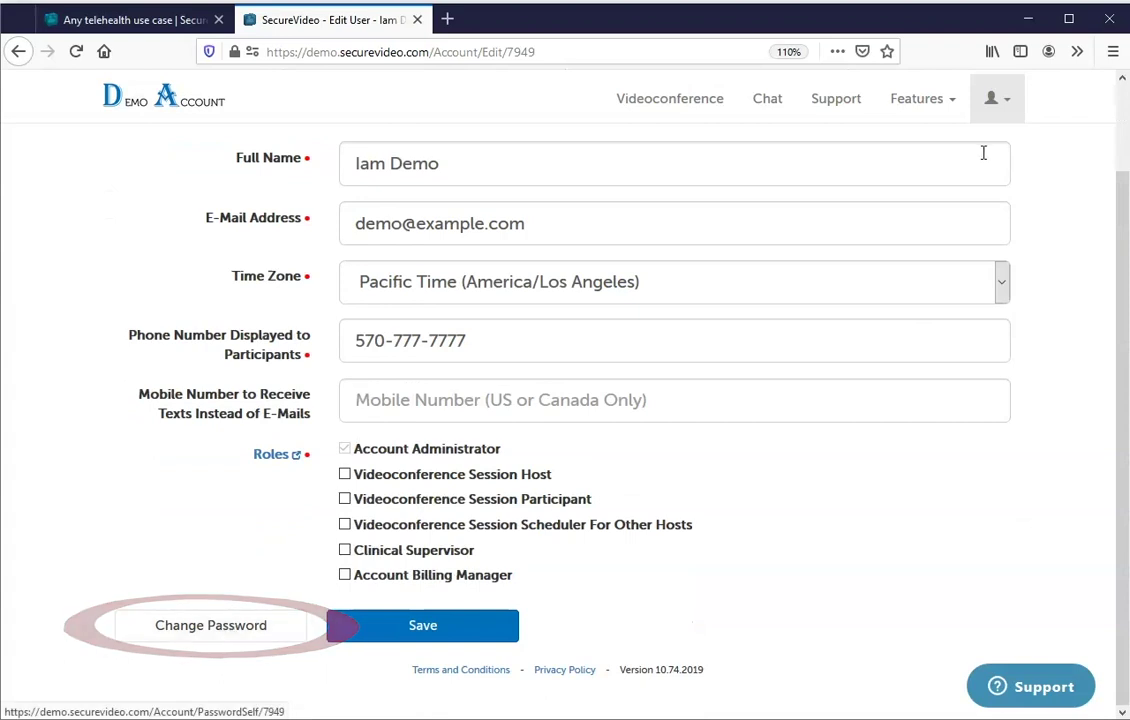
View Appointment Slots: weekdays 9:00am–5:00pm, weekends 9:00am–4:00pm.
{"action": "left_click", "coordinate": [999, 106]}
{"action": "left_click", "coordinate": [975, 177]}
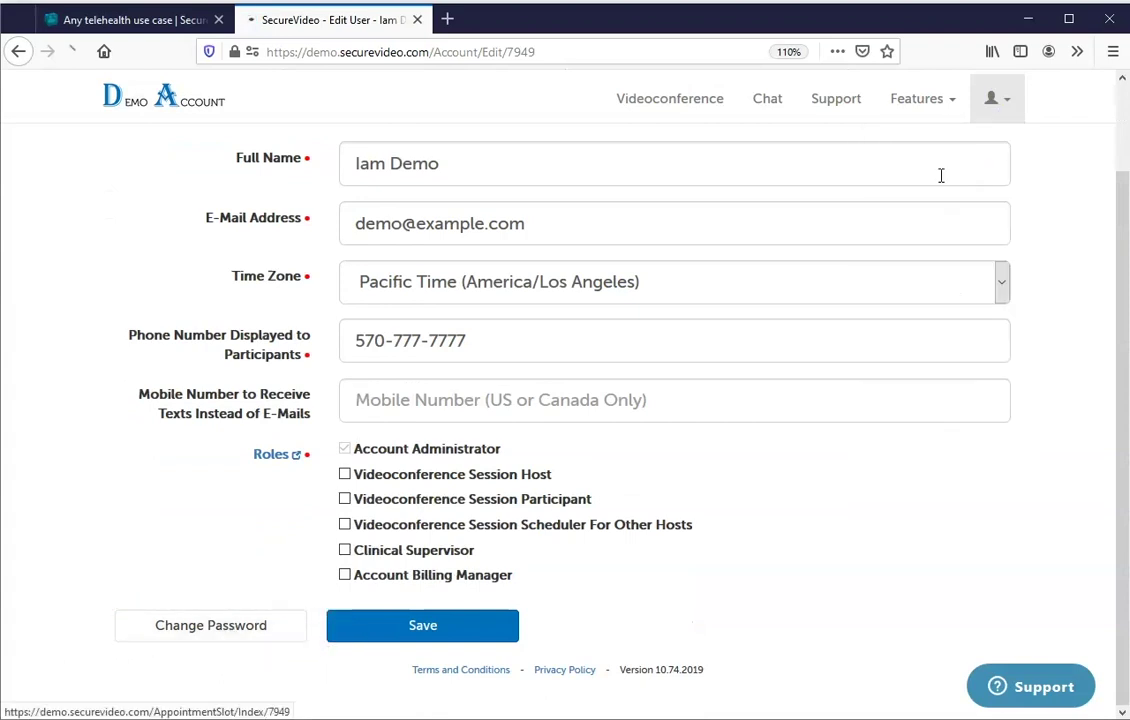
{"action": "left_click_drag", "start_coordinate": [1122, 135], "coordinate": [1112, 283]}
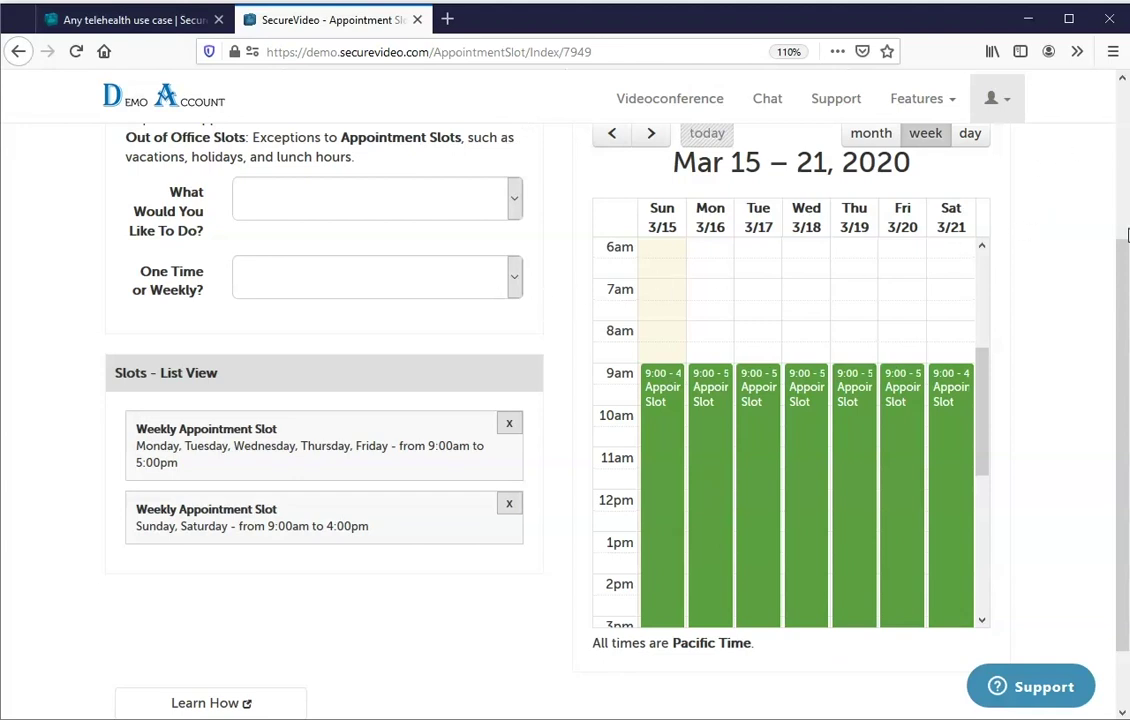
{"action": "scroll", "coordinate": [1125, 262], "scroll_direction": "up", "scroll_amount": 4}
{"action": "left_click", "coordinate": [1007, 108]}
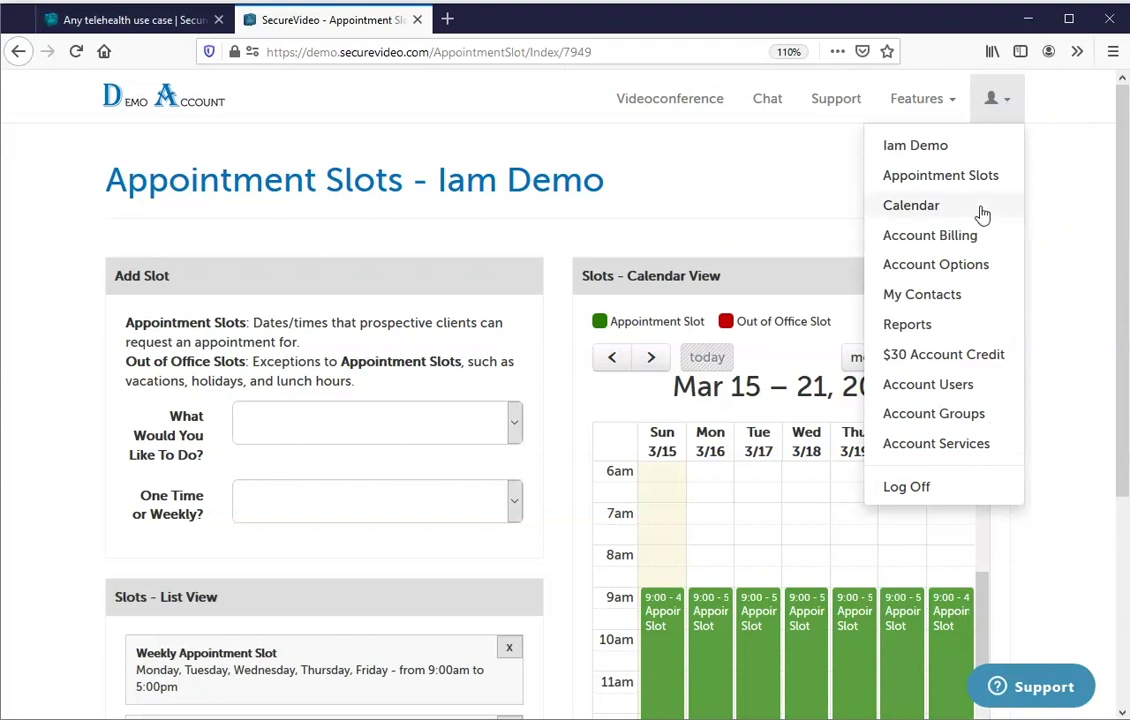
Look over the March 2020 calendar.
{"action": "left_click", "coordinate": [935, 206]}
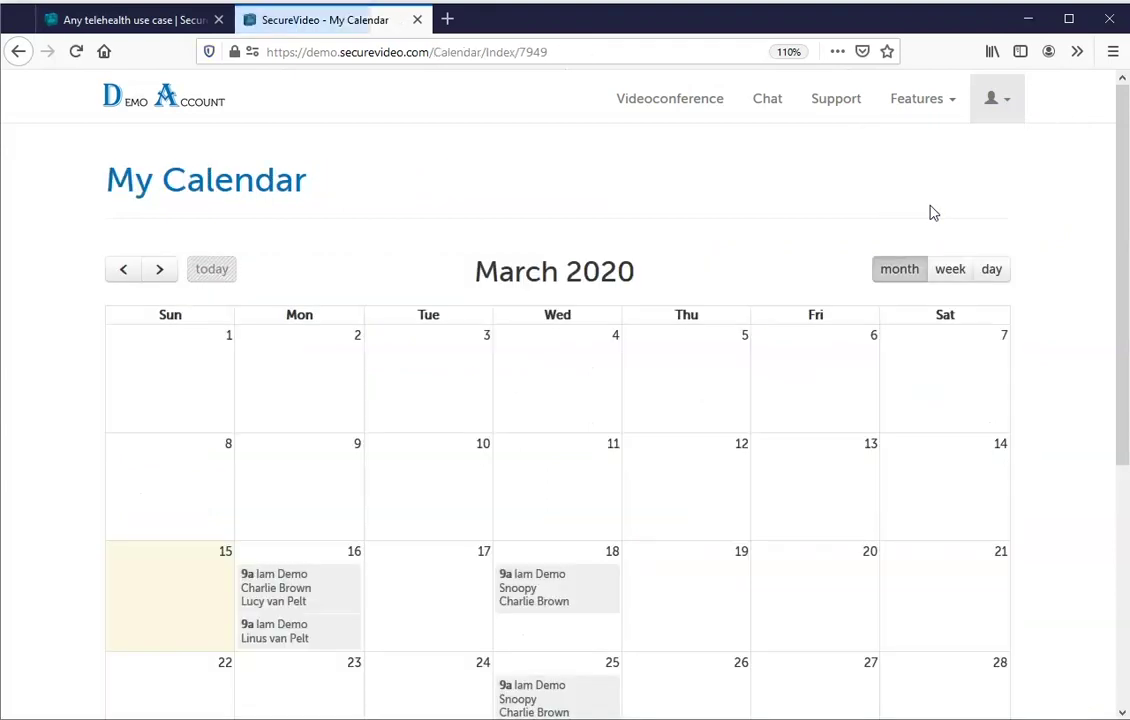
{"action": "left_click_drag", "start_coordinate": [1122, 121], "coordinate": [1125, 165]}
{"action": "scroll", "coordinate": [1125, 165], "scroll_direction": "up", "scroll_amount": 1}
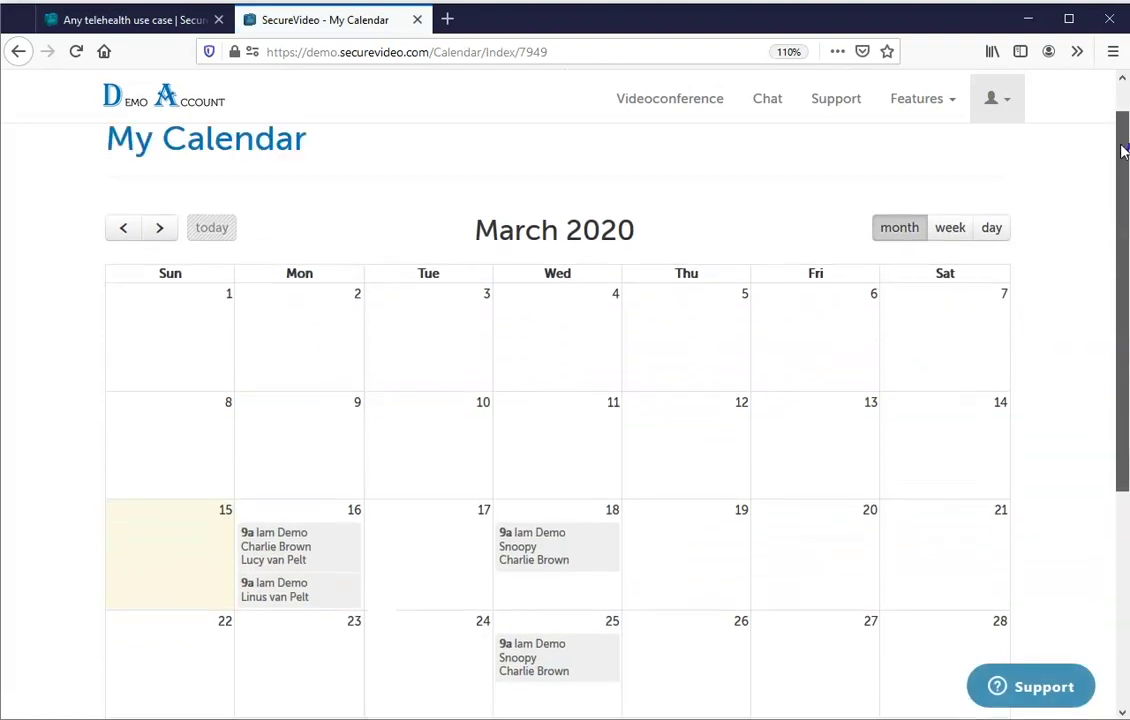
Review the projected invoice under Account Billing, then view the account's $0.00 balance and billing history.
{"action": "left_click", "coordinate": [1000, 108]}
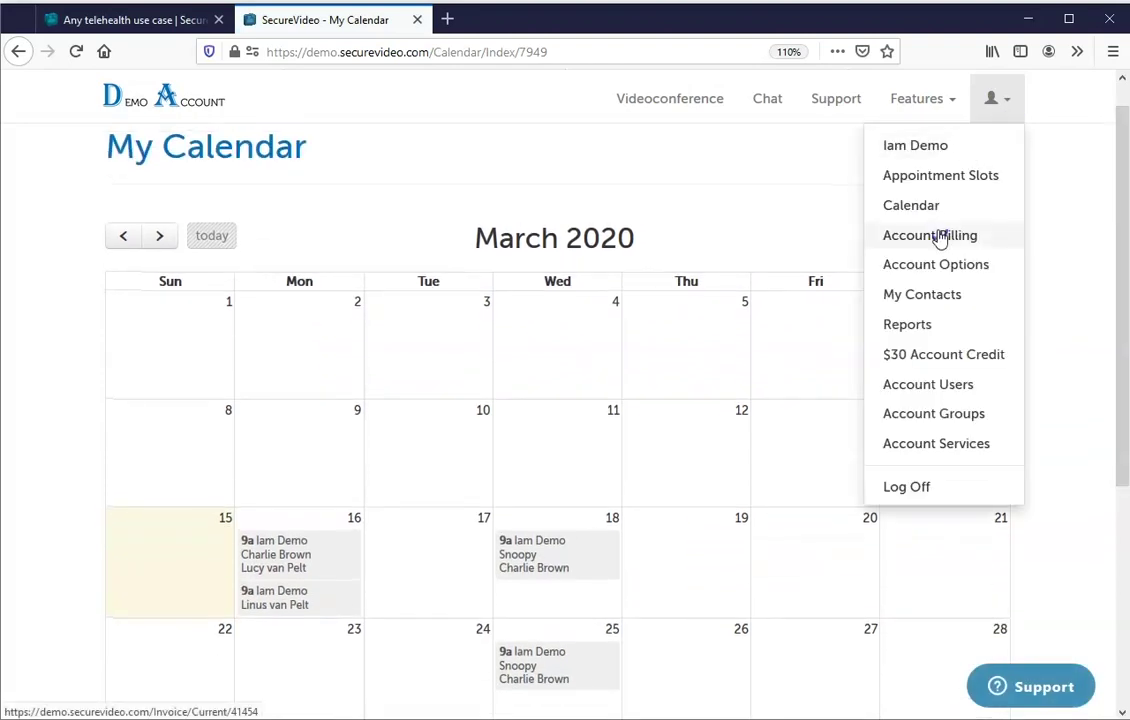
{"action": "left_click", "coordinate": [938, 238]}
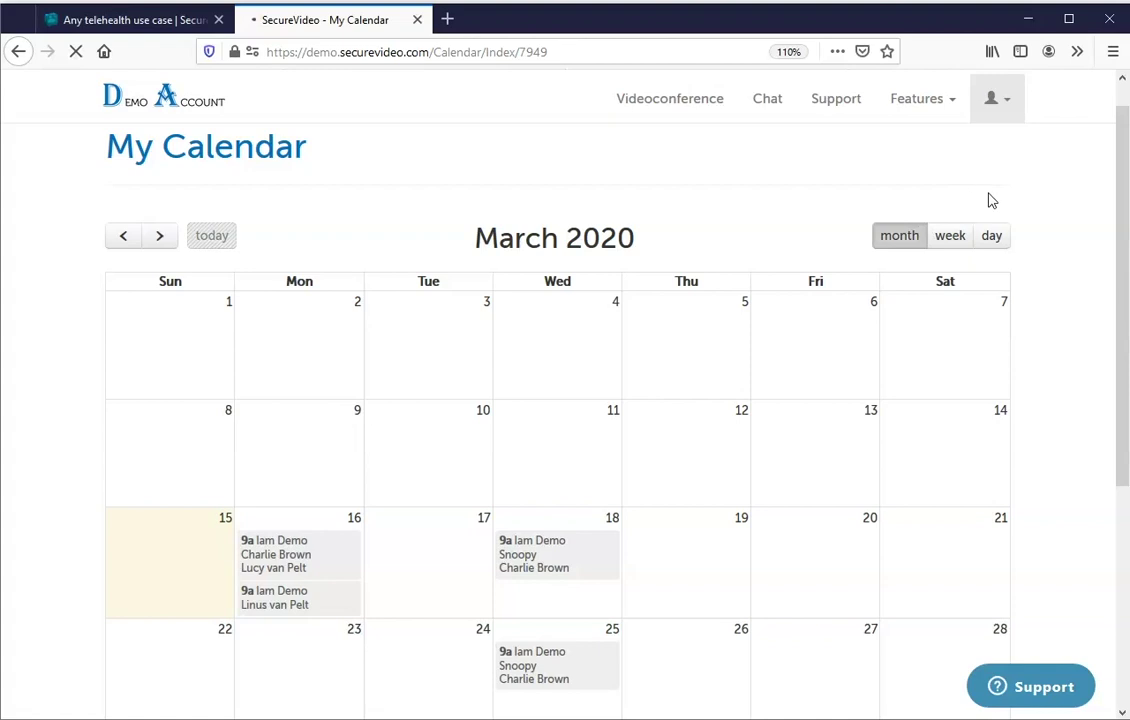
{"action": "left_click_drag", "start_coordinate": [1122, 135], "coordinate": [1122, 250]}
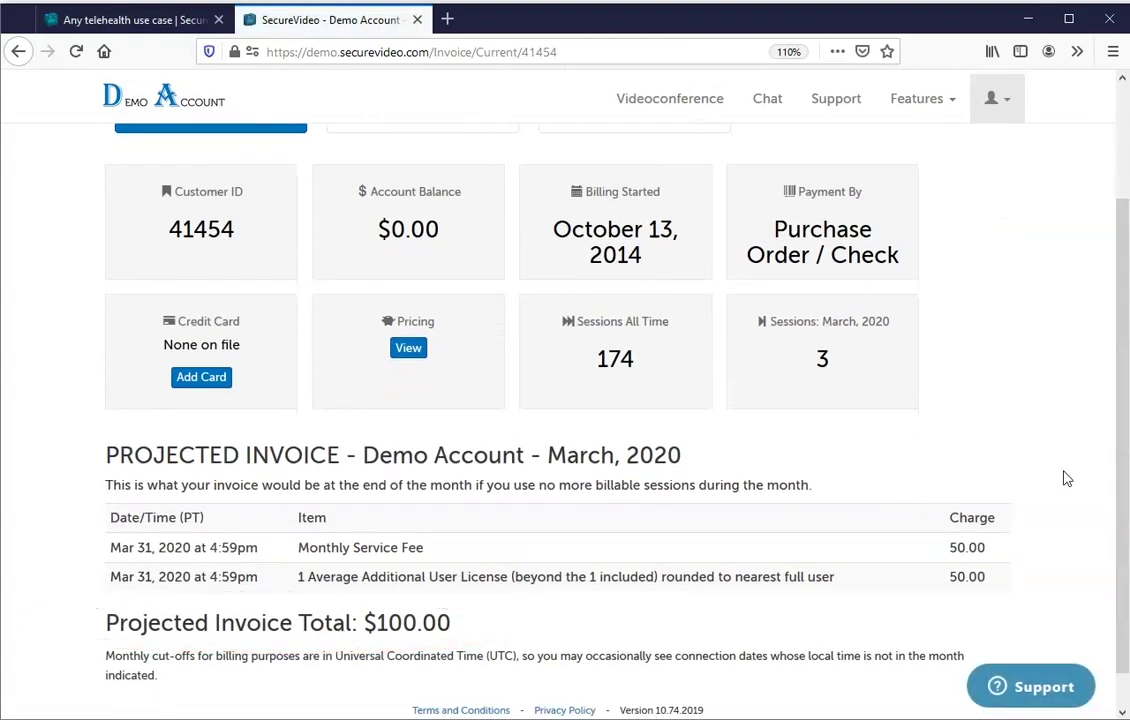
{"action": "left_click_drag", "start_coordinate": [1124, 383], "coordinate": [1124, 257]}
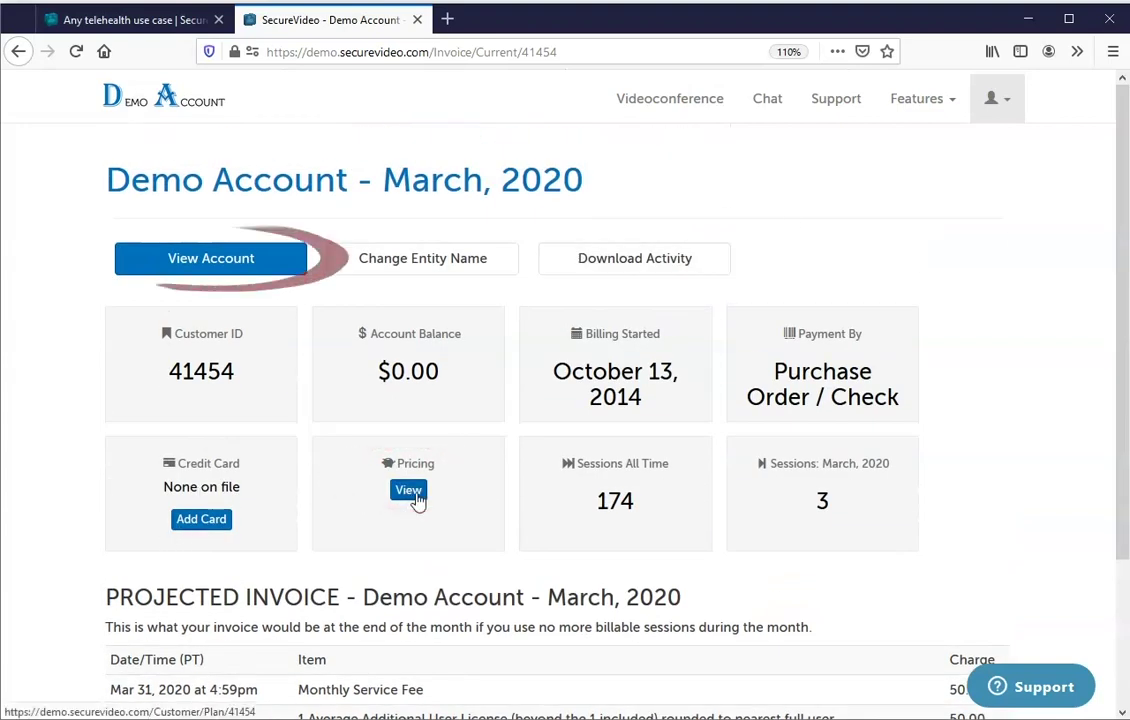
{"action": "left_click", "coordinate": [272, 261]}
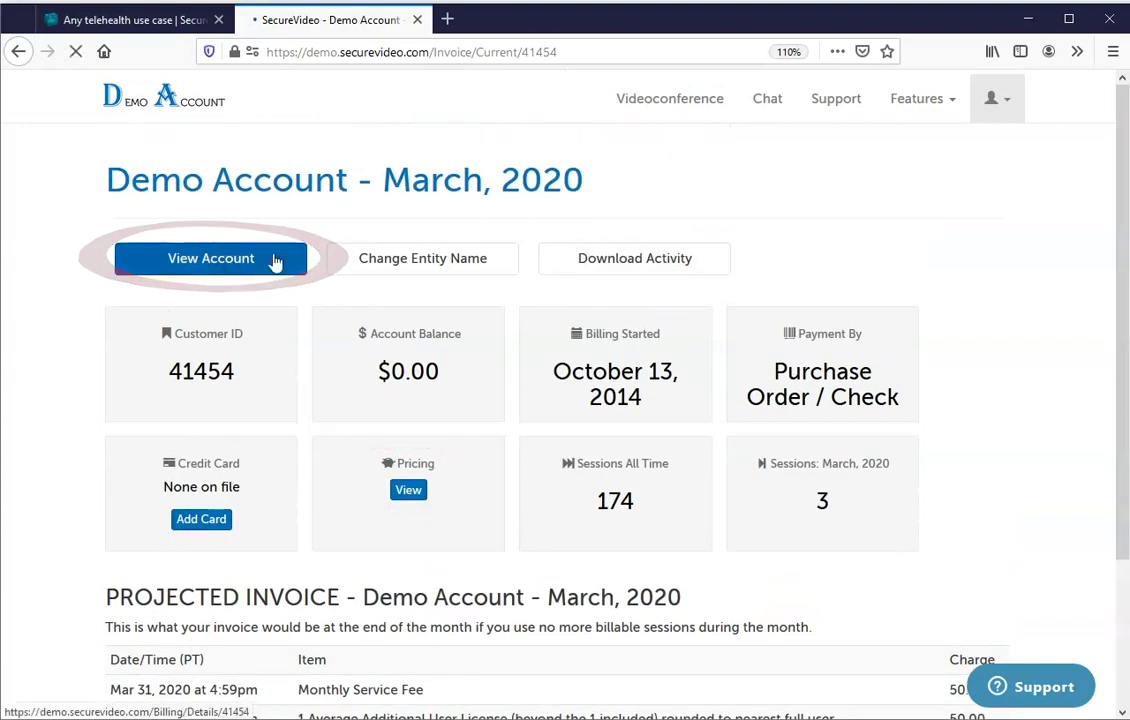
{"action": "left_click_drag", "start_coordinate": [1124, 178], "coordinate": [1125, 119]}
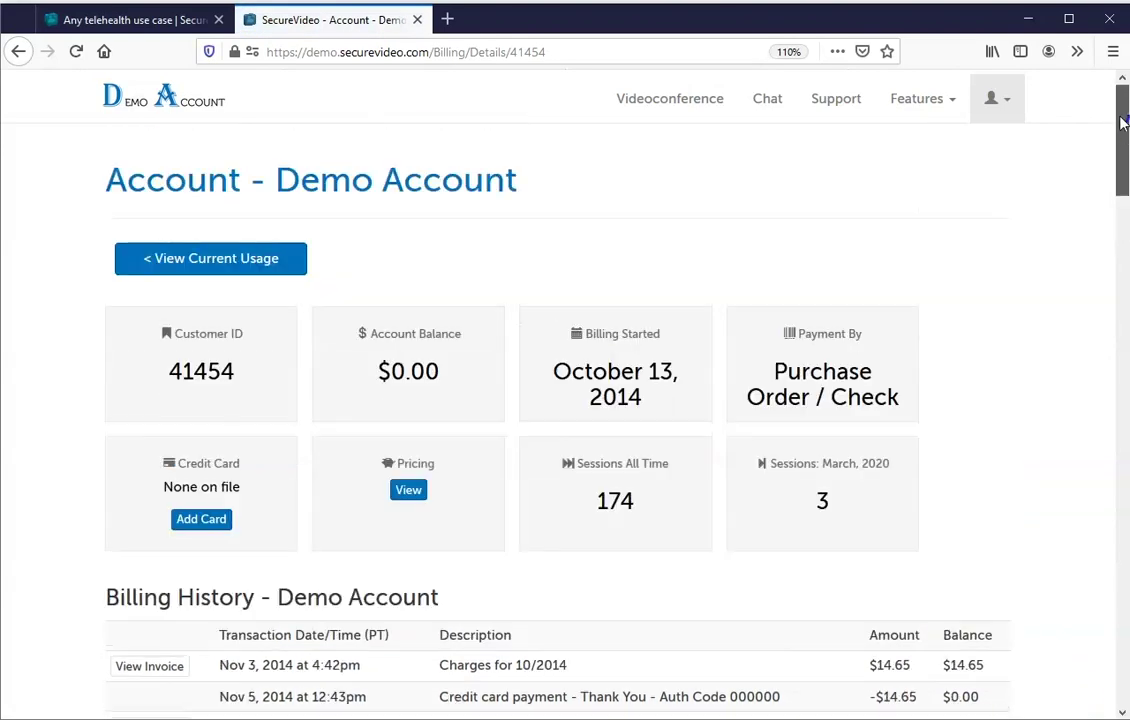
{"action": "left_click", "coordinate": [1016, 104]}
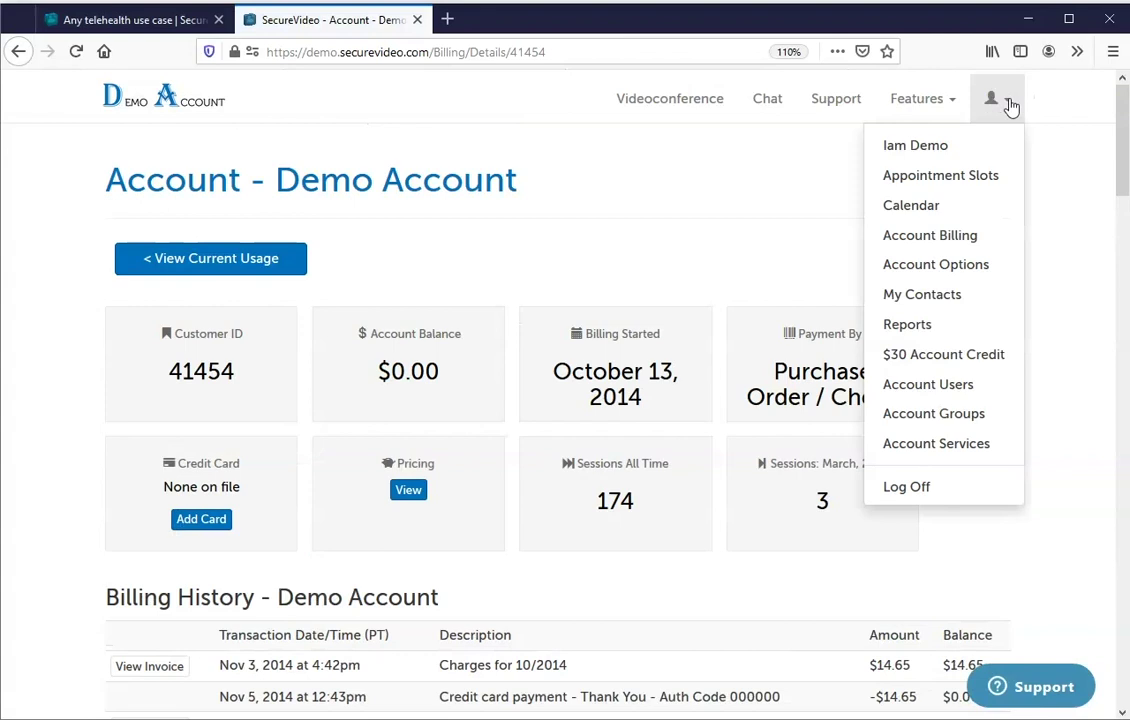
In Account Options, expand and review the Scheduling settings, then expand In Session.
{"action": "left_click", "coordinate": [930, 268]}
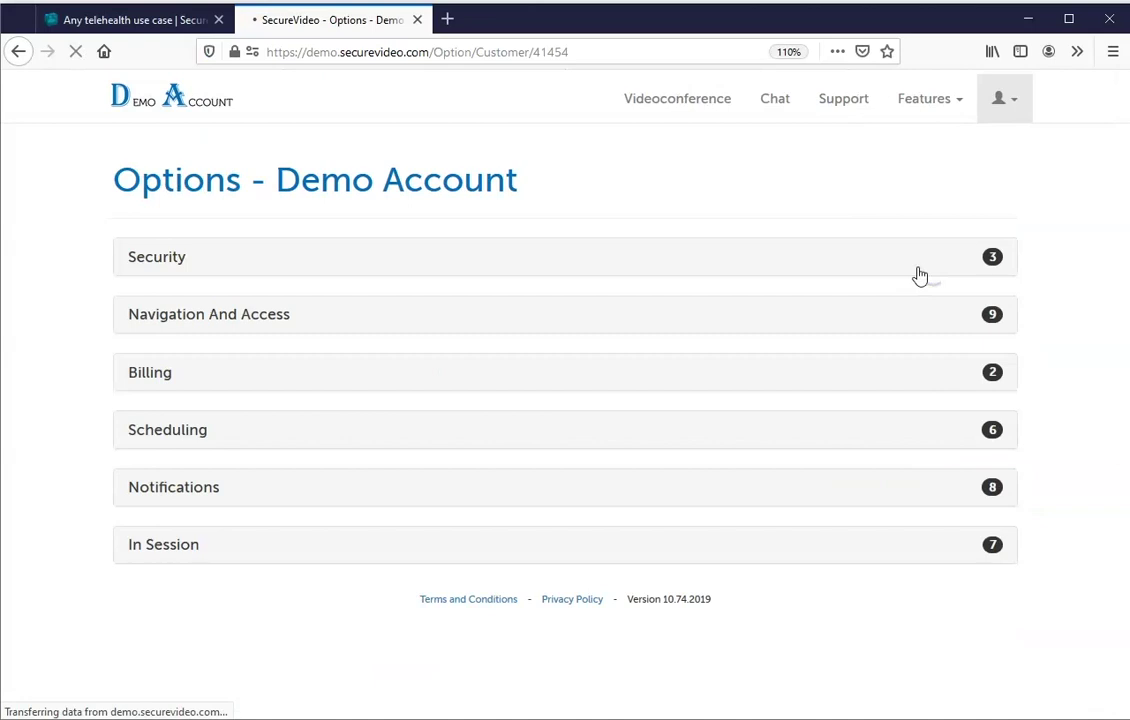
{"action": "left_click", "coordinate": [222, 433]}
{"action": "scroll", "coordinate": [1105, 250], "scroll_direction": "down", "scroll_amount": 5}
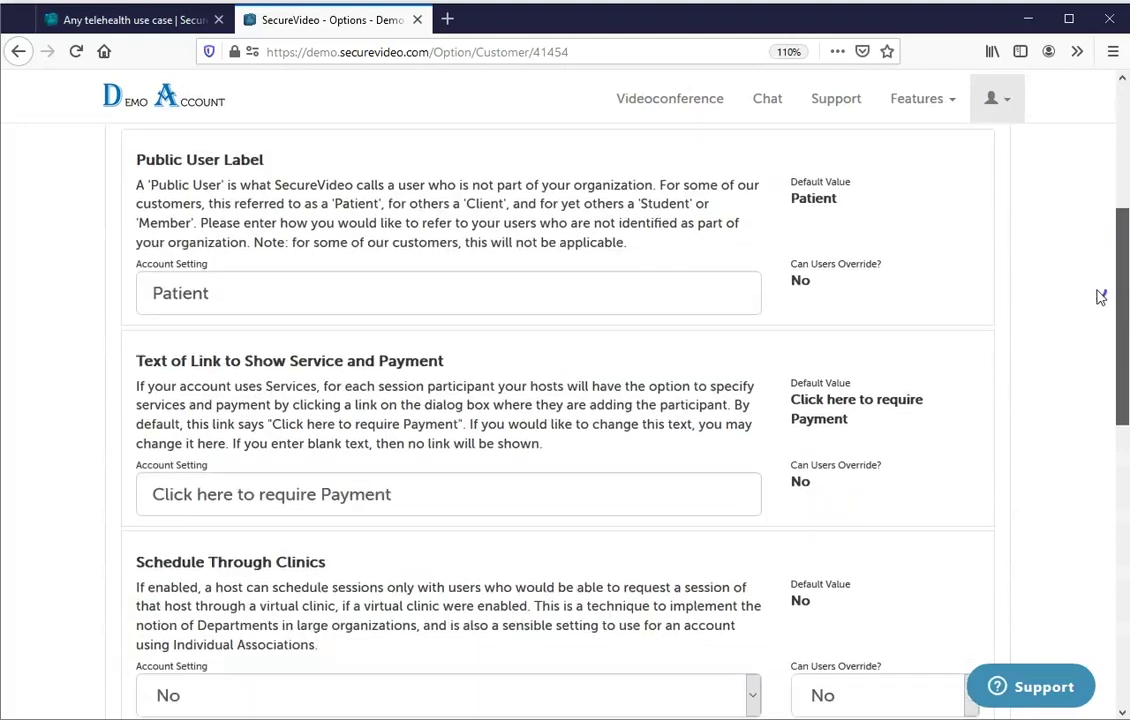
{"action": "left_click_drag", "start_coordinate": [415, 378], "coordinate": [243, 372]}
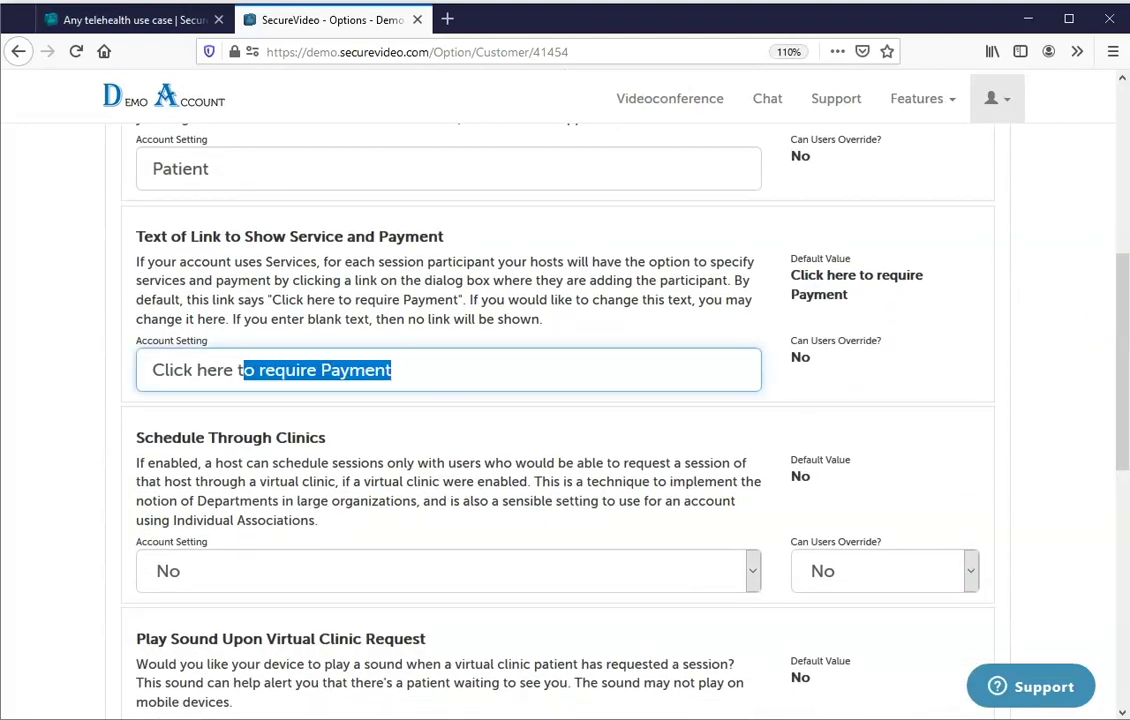
{"action": "left_click_drag", "start_coordinate": [1120, 336], "coordinate": [1090, 550]}
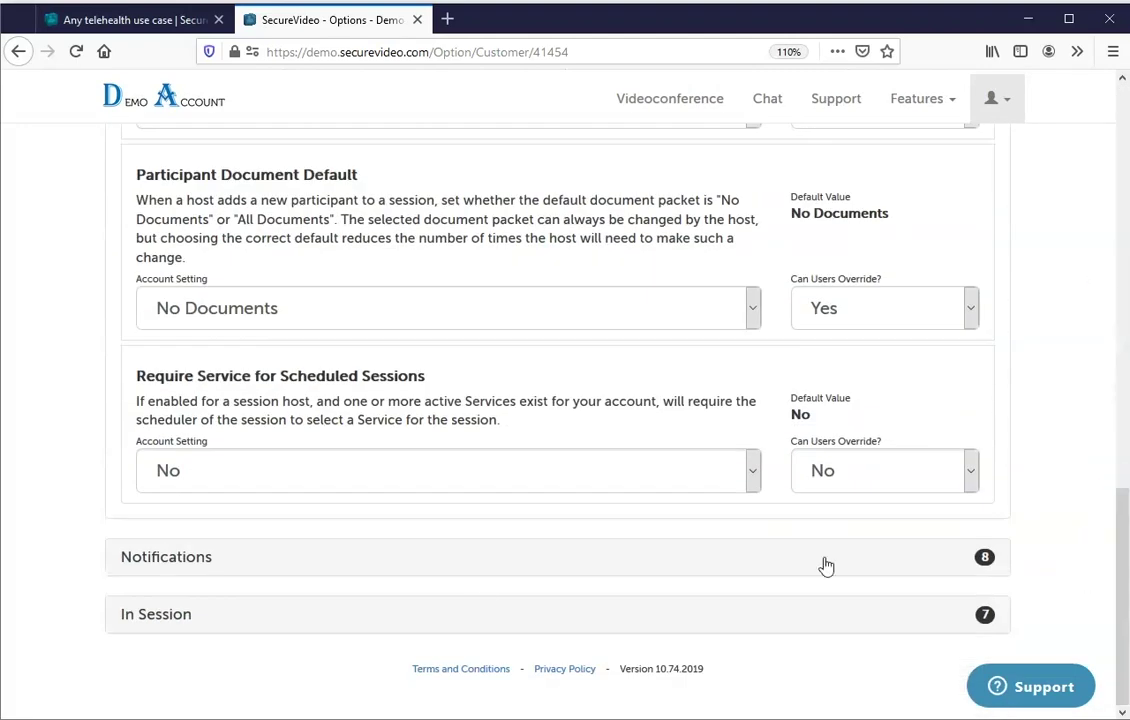
{"action": "left_click", "coordinate": [147, 614]}
{"action": "left_click_drag", "start_coordinate": [1124, 332], "coordinate": [1112, 144]}
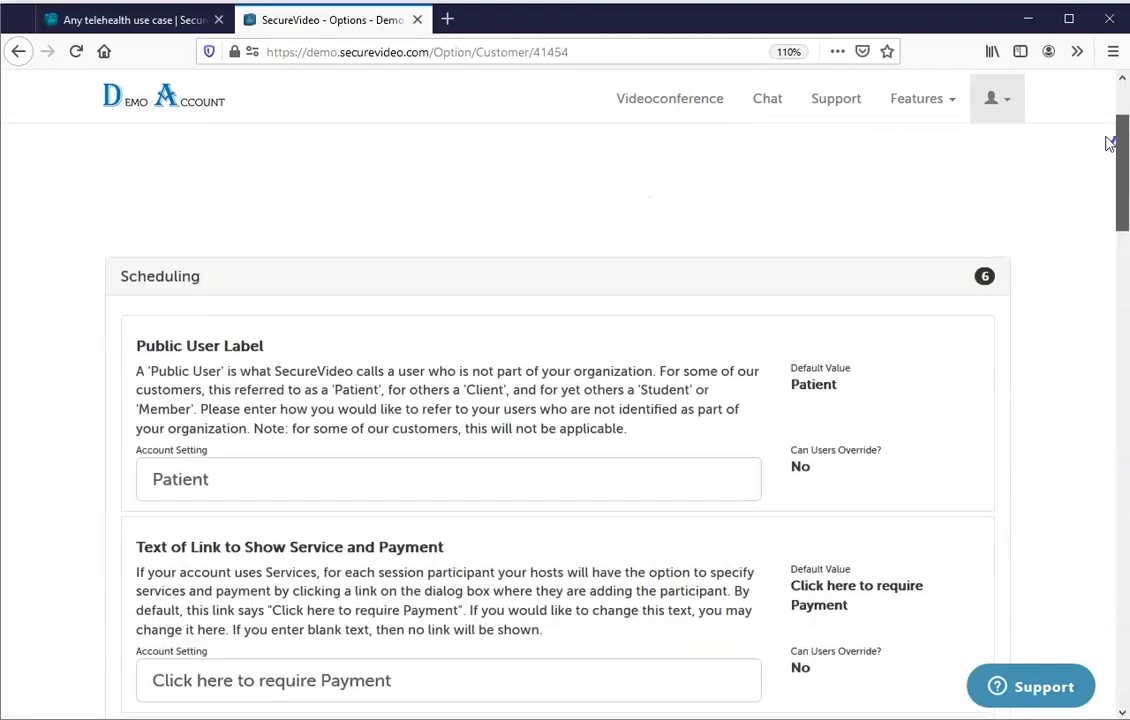
{"action": "left_click", "coordinate": [1008, 104]}
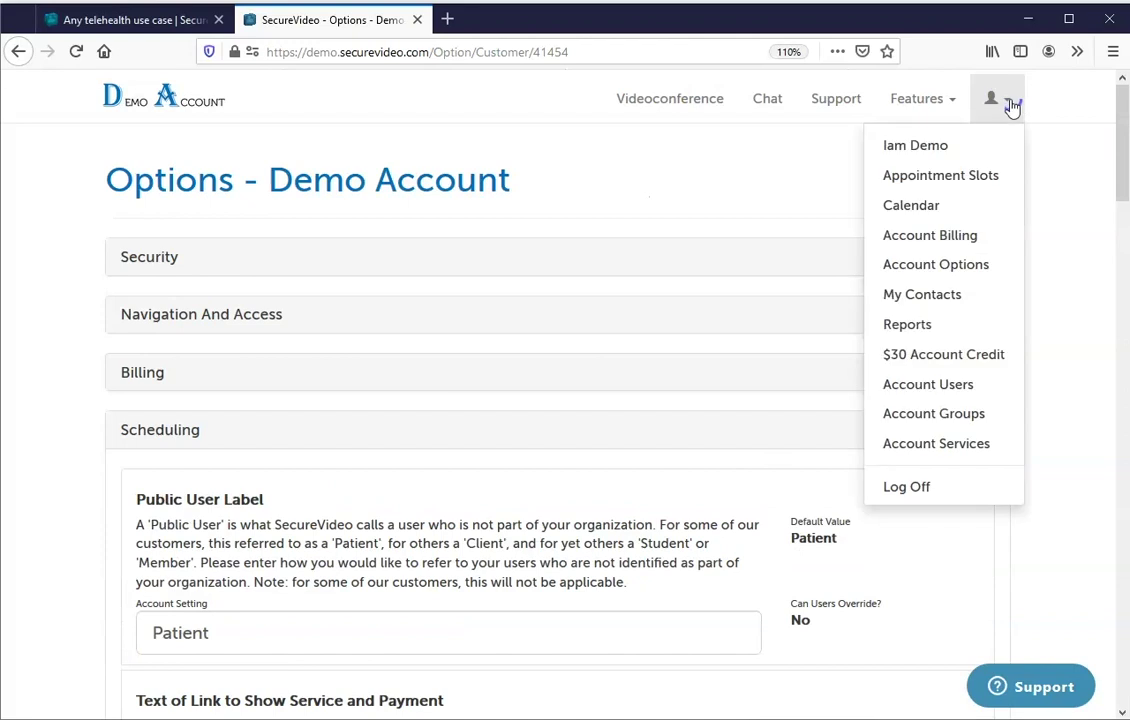
Leave the contacts list and go to the Demo Account's Reports page from the account menu.
{"action": "left_click", "coordinate": [966, 297]}
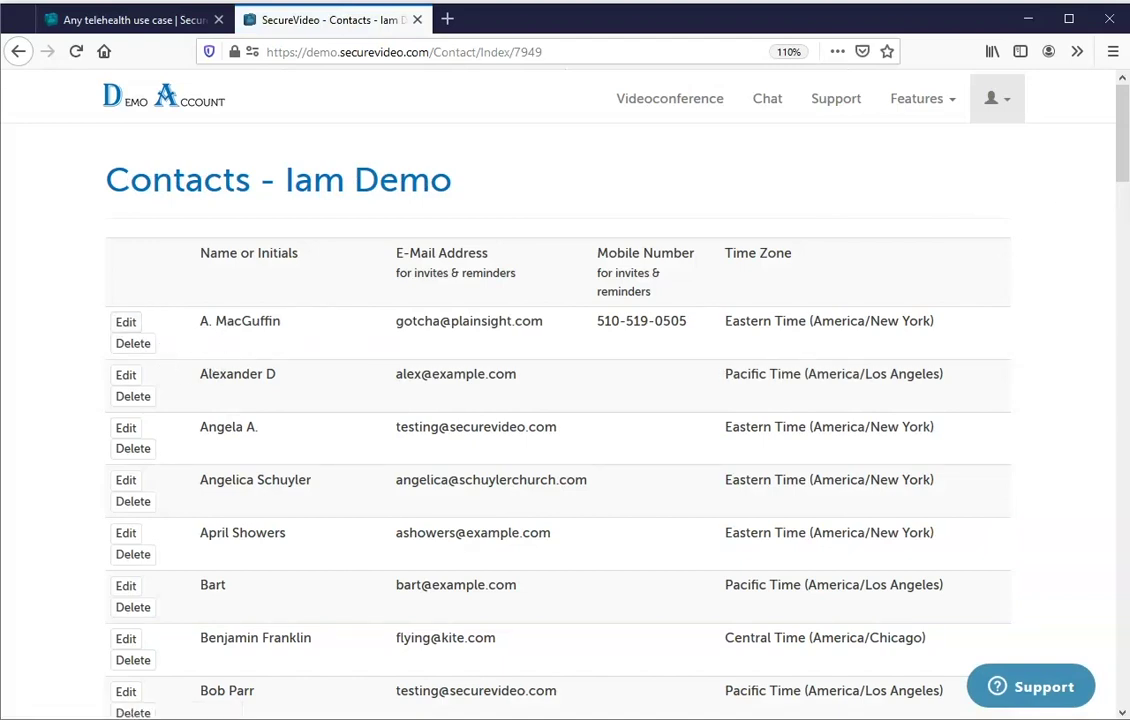
{"action": "left_click_drag", "start_coordinate": [1121, 101], "coordinate": [1082, 705]}
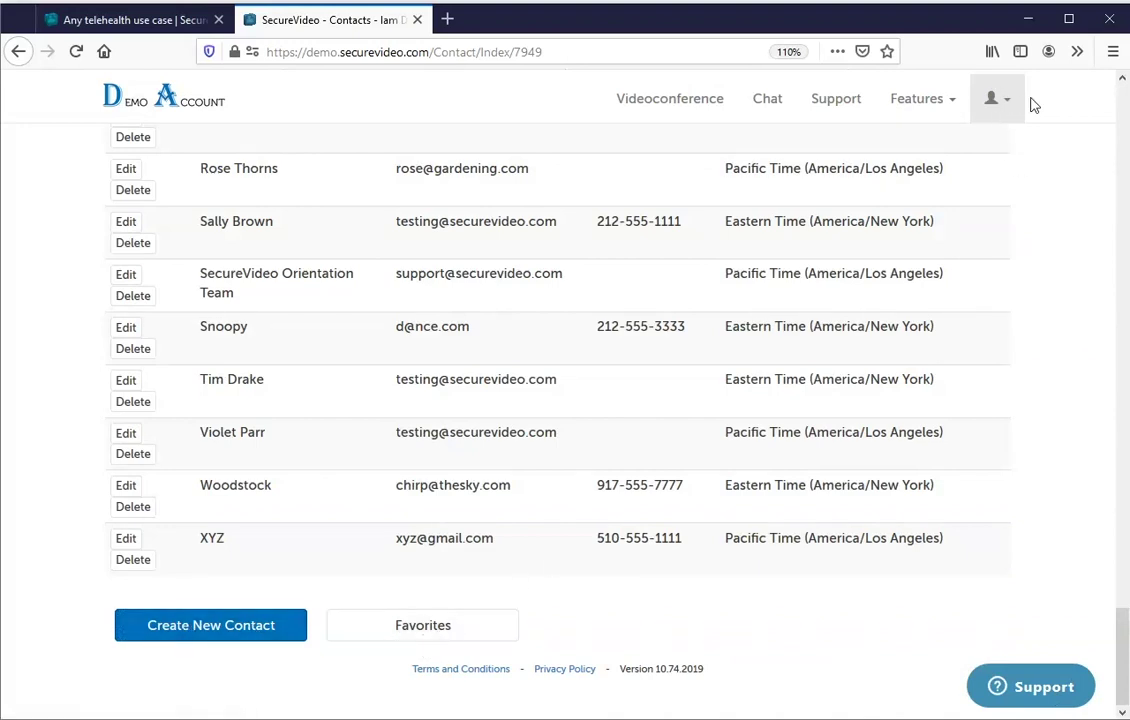
{"action": "left_click", "coordinate": [997, 100]}
{"action": "left_click", "coordinate": [958, 330]}
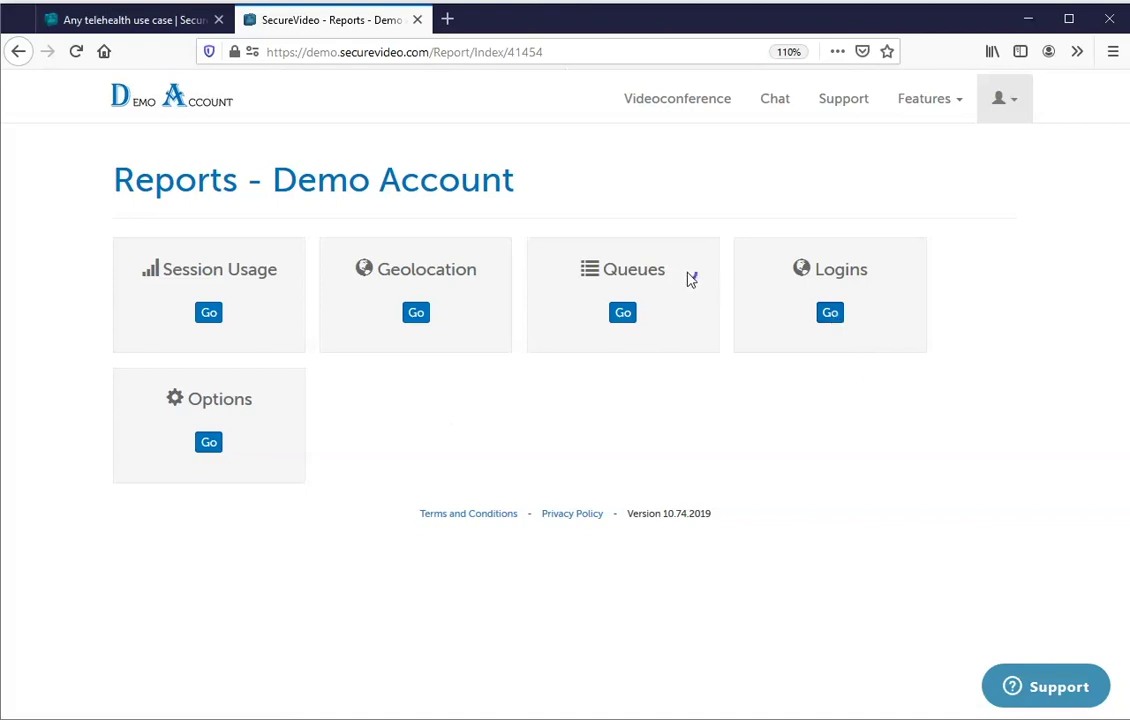
Open the Session Usage report and check its 01/15/2020 to 03/15/2020 date range.
{"action": "left_click_drag", "start_coordinate": [694, 277], "coordinate": [605, 268]}
{"action": "left_click", "coordinate": [609, 270]}
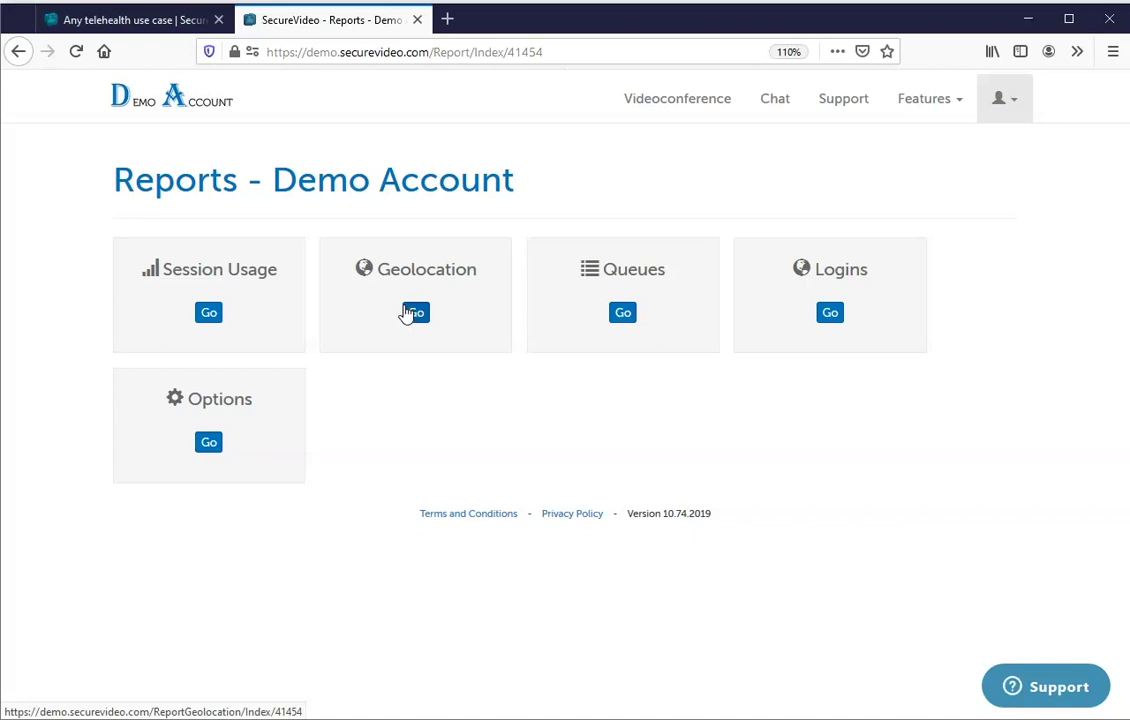
{"action": "left_click", "coordinate": [213, 322]}
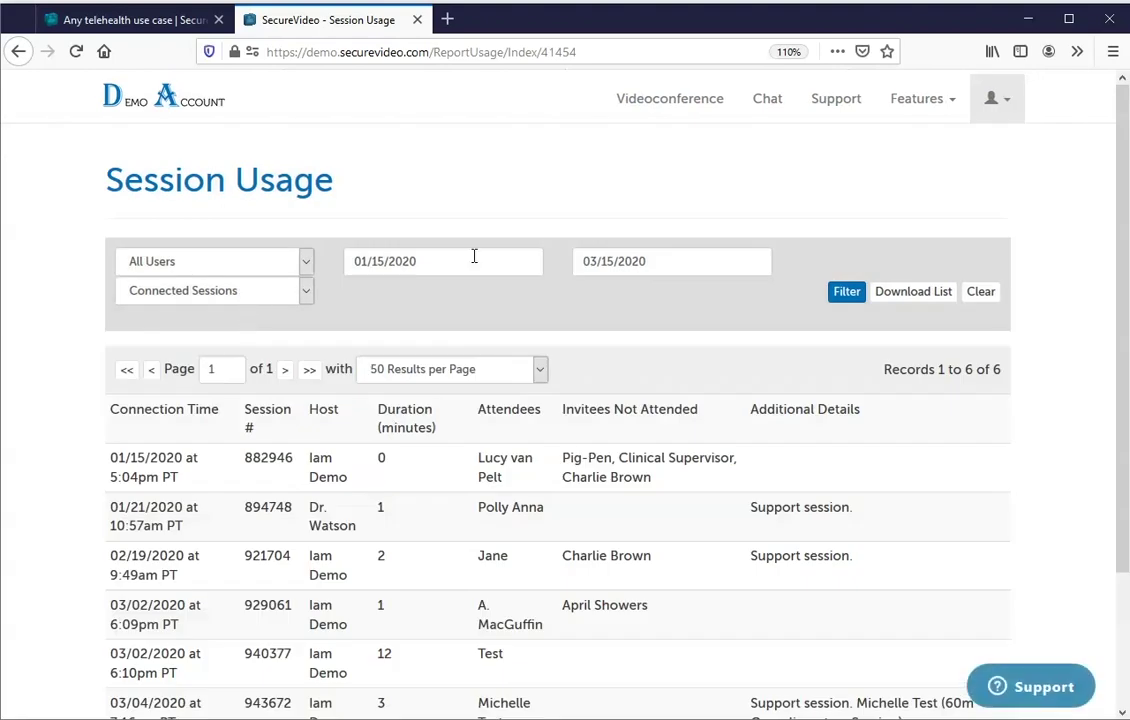
{"action": "left_click", "coordinate": [429, 257]}
{"action": "triple_click", "coordinate": [428, 256]}
{"action": "triple_click", "coordinate": [666, 258]}
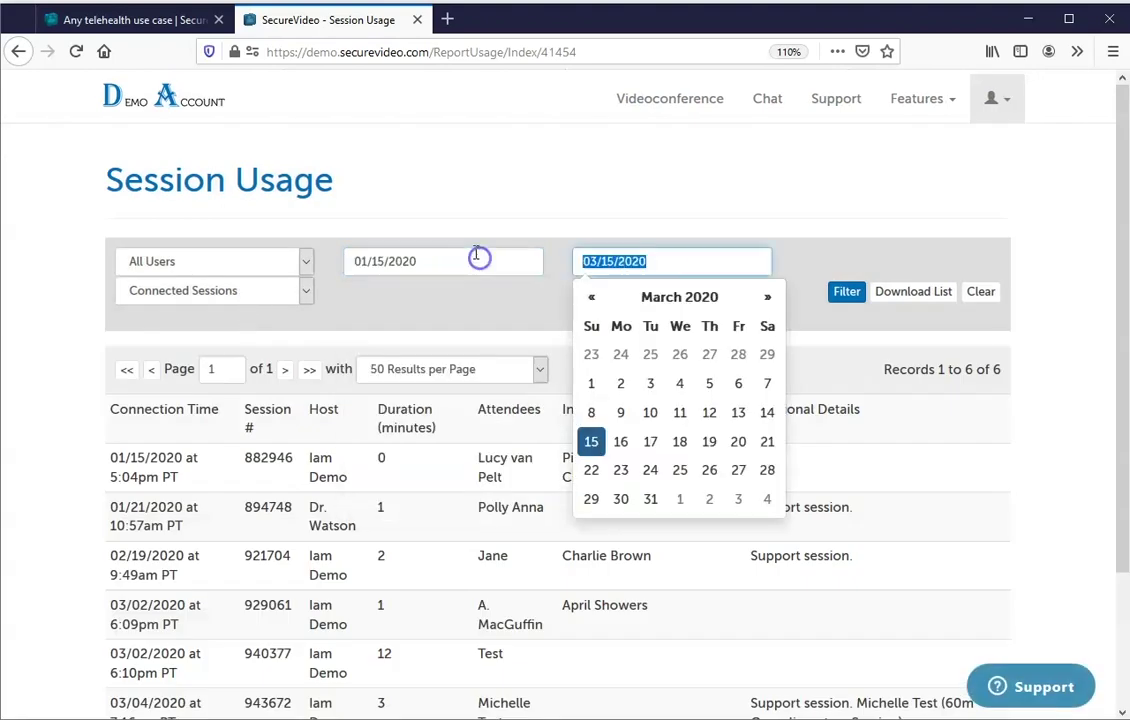
{"action": "left_click", "coordinate": [479, 207]}
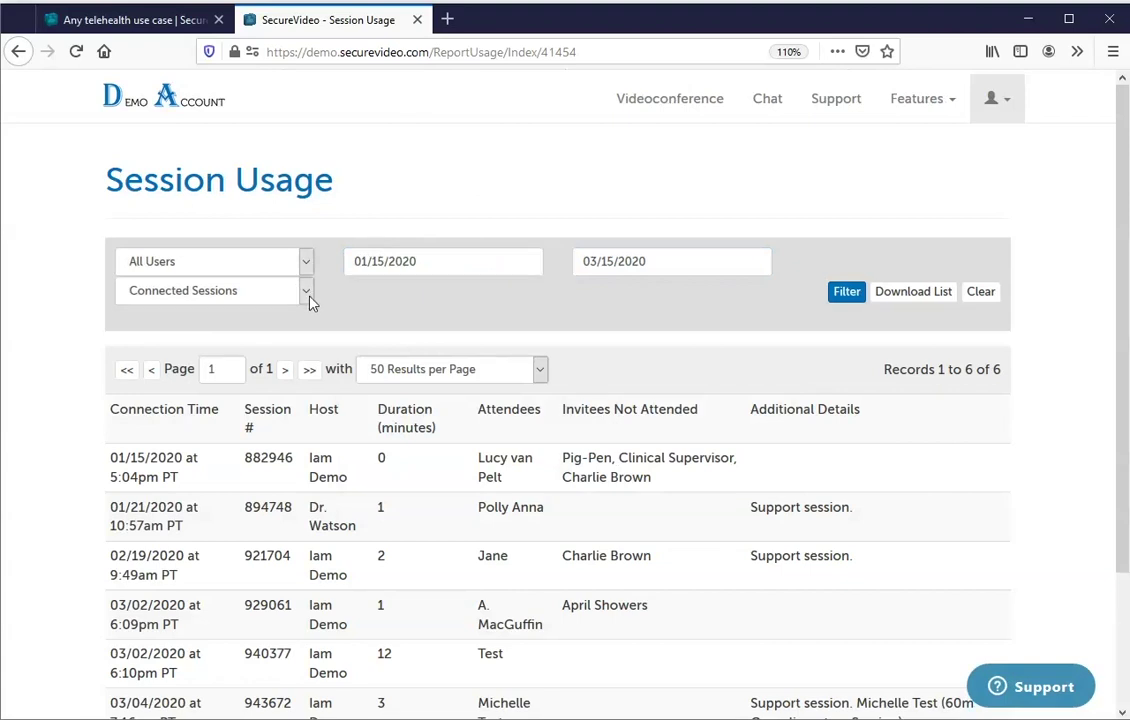
Keep Connected Sessions as the session type and download the session usage list.
{"action": "left_click", "coordinate": [306, 292]}
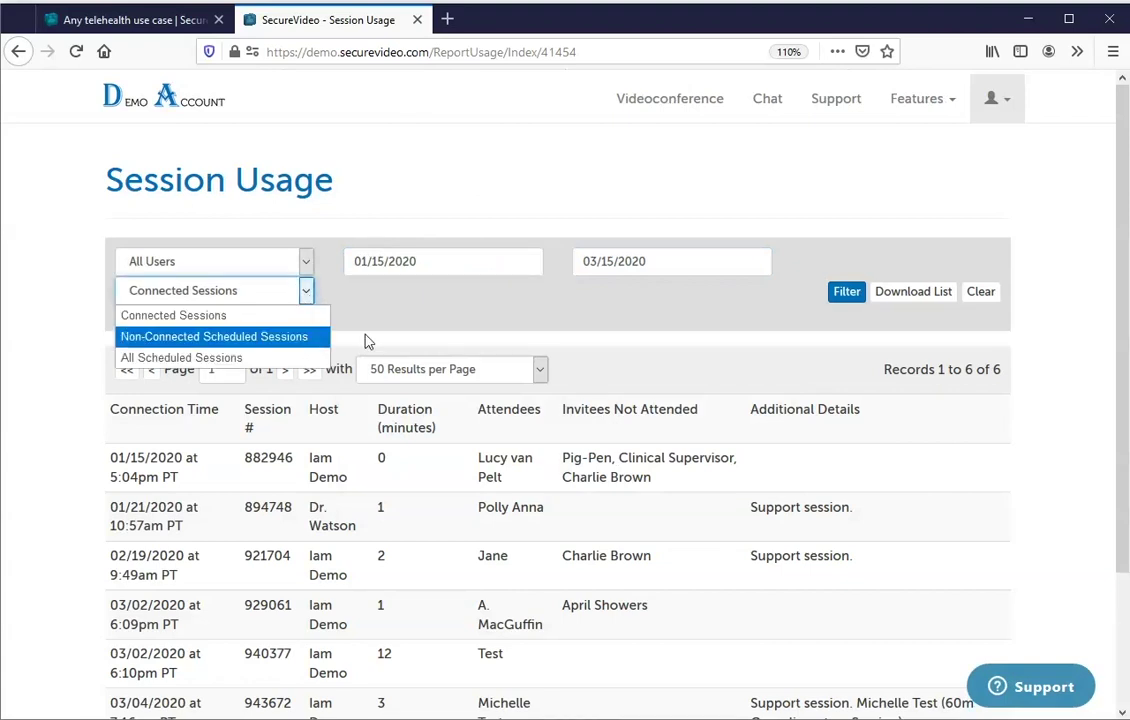
{"action": "left_click", "coordinate": [436, 330]}
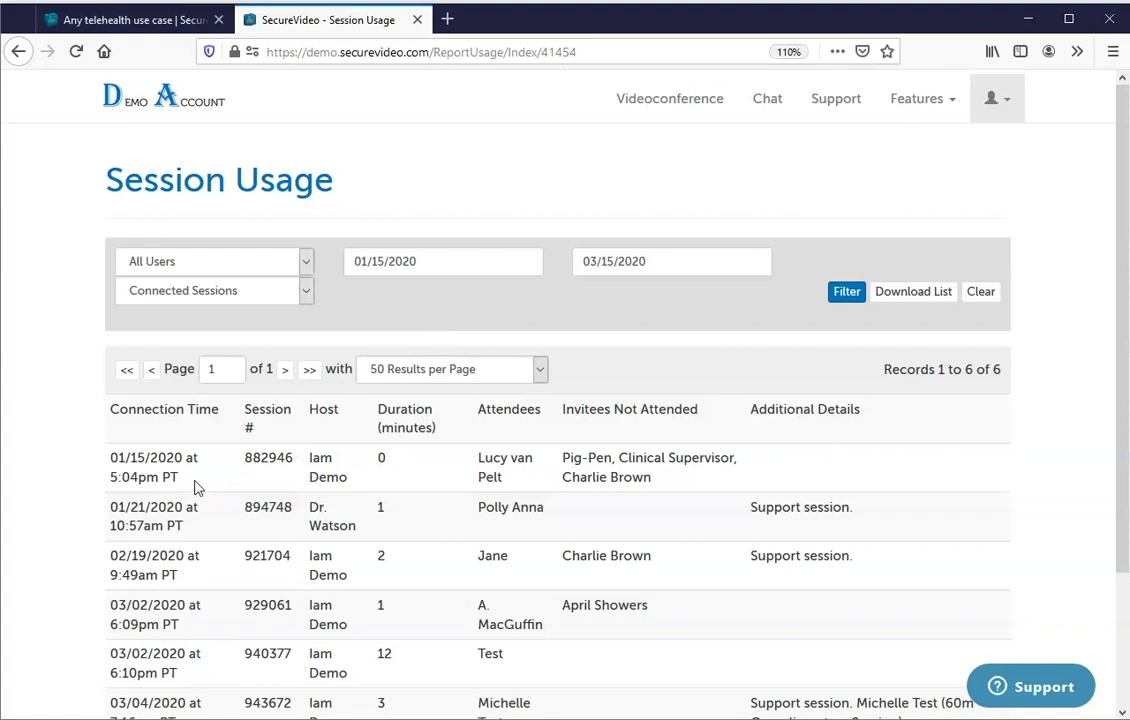
{"action": "left_click_drag", "start_coordinate": [177, 482], "coordinate": [86, 460]}
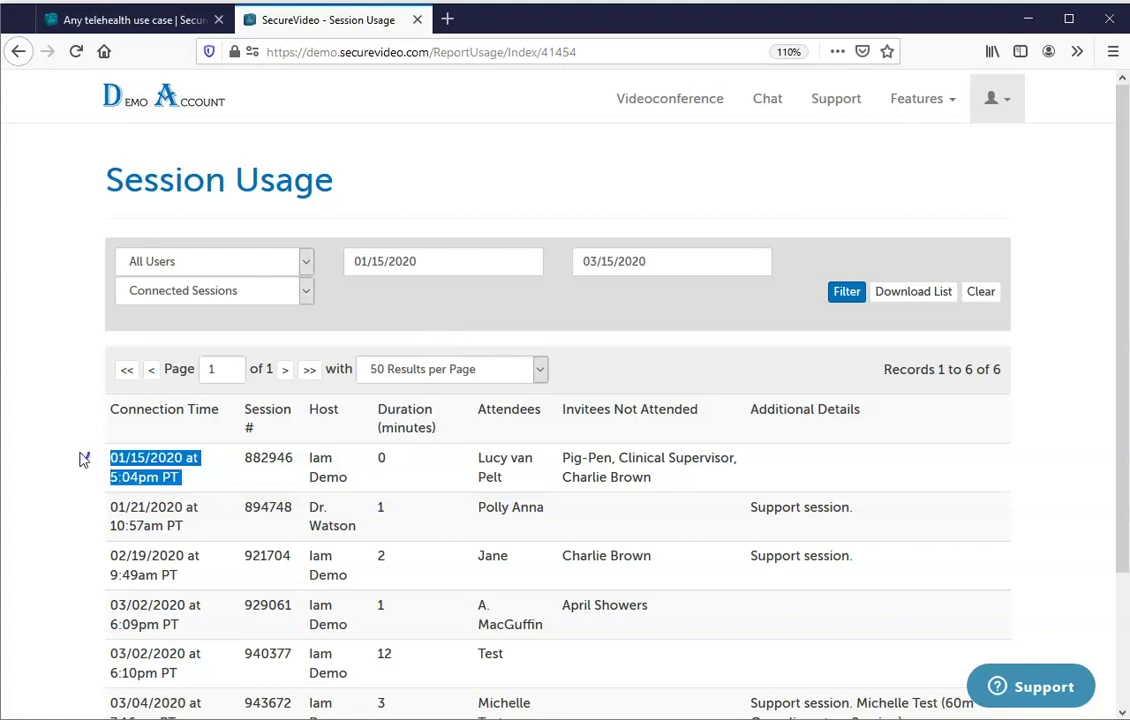
{"action": "left_click", "coordinate": [305, 489]}
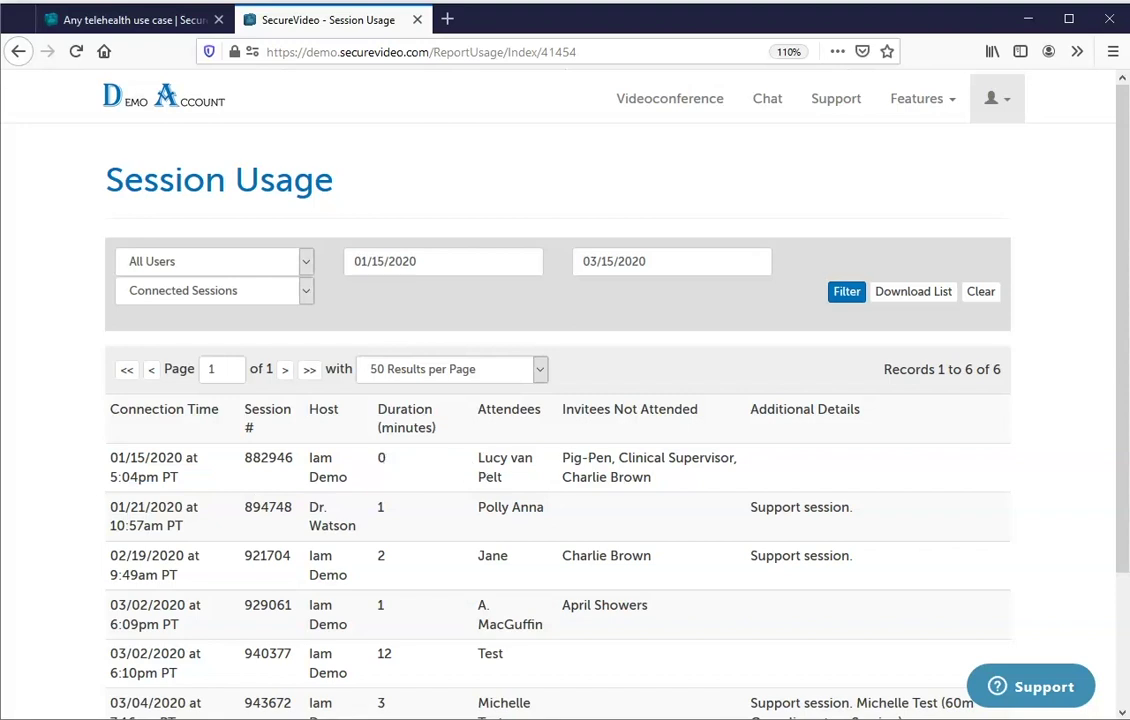
{"action": "left_click", "coordinate": [921, 293]}
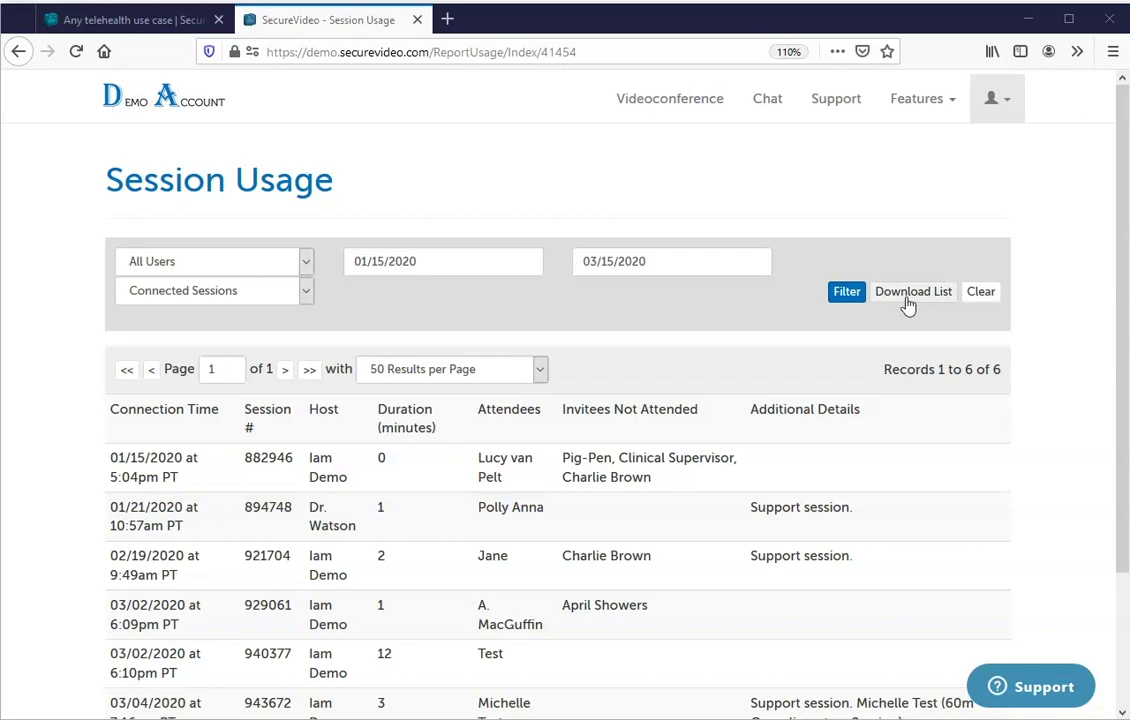
{"action": "left_click", "coordinate": [993, 101]}
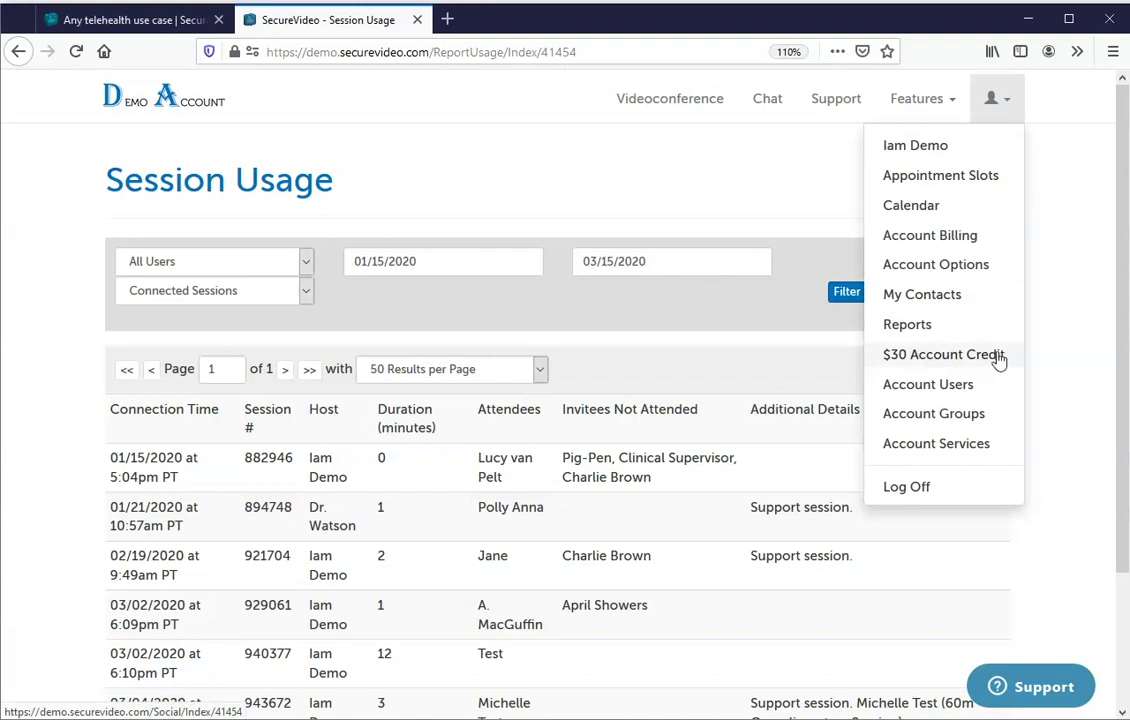
Open Account Users and filter the list to Patients, showing 37 user records.
{"action": "left_click", "coordinate": [986, 386]}
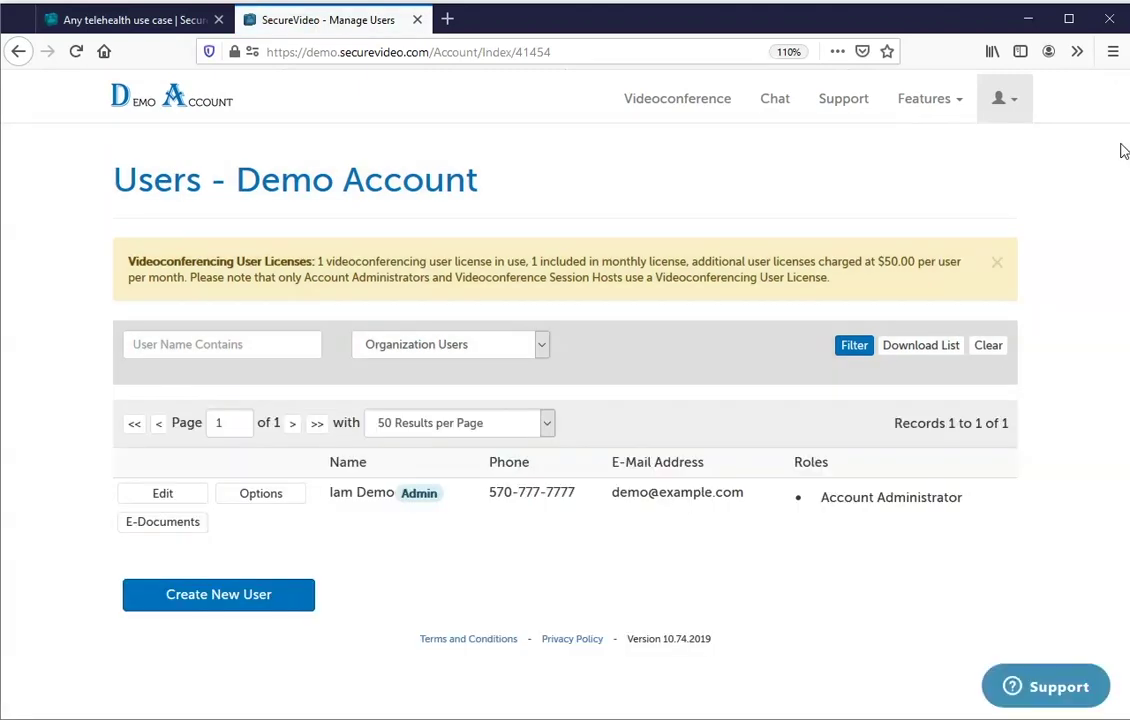
{"action": "left_click", "coordinate": [494, 344]}
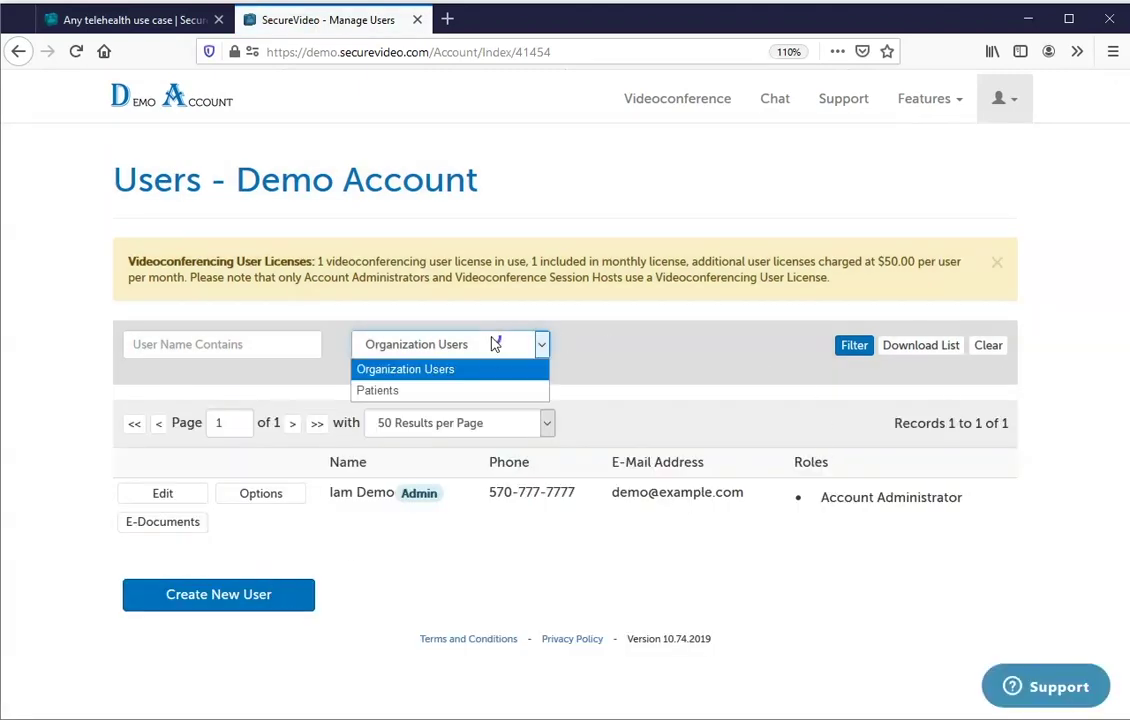
{"action": "left_click", "coordinate": [476, 392]}
{"action": "left_click", "coordinate": [853, 346]}
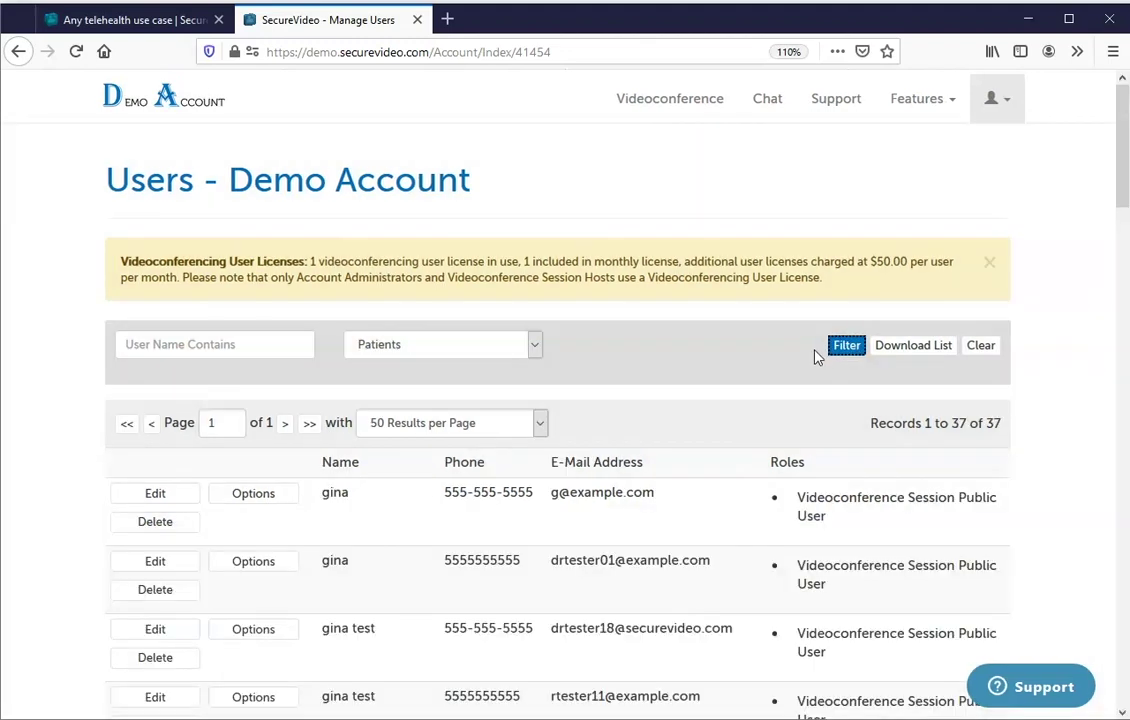
{"action": "left_click_drag", "start_coordinate": [1122, 118], "coordinate": [1087, 47]}
{"action": "left_click", "coordinate": [998, 97]}
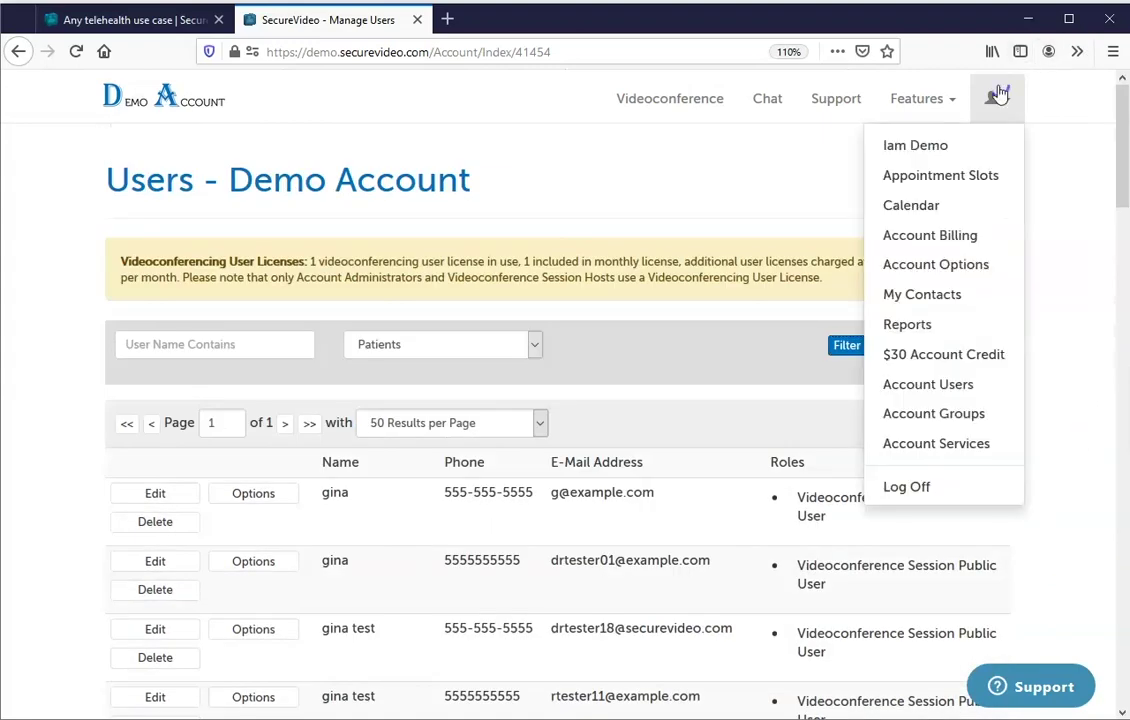
Review the Groups page and its patient booking URL, then go to Account Services.
{"action": "left_click", "coordinate": [928, 424]}
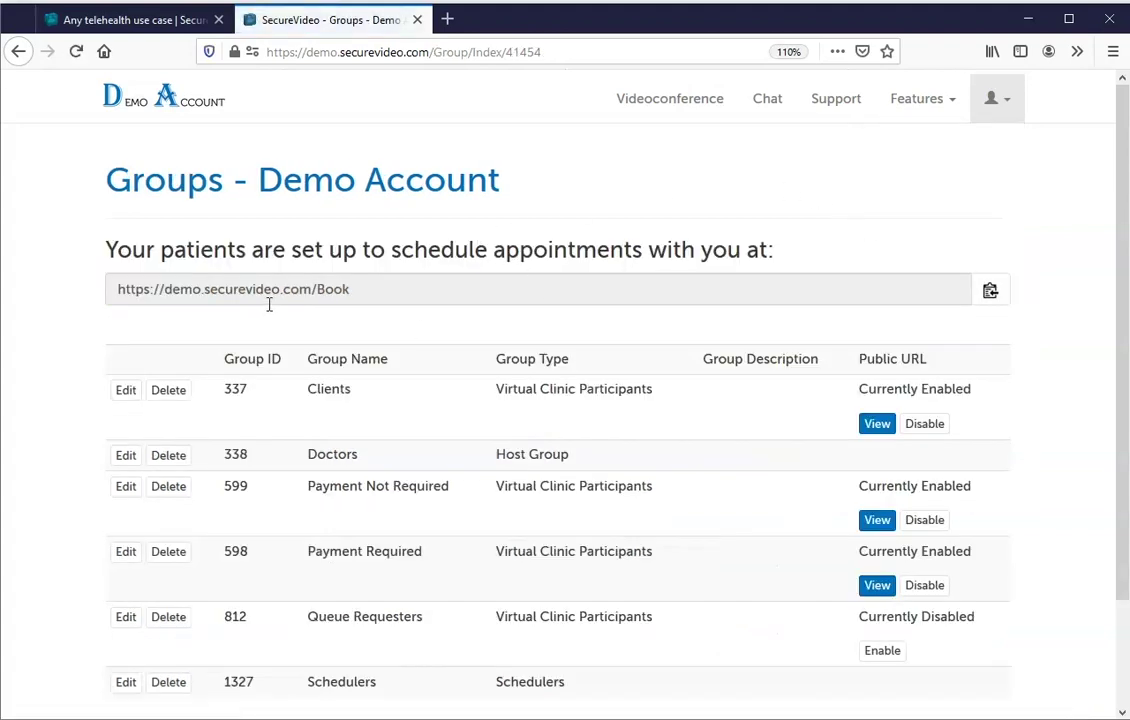
{"action": "left_click_drag", "start_coordinate": [360, 289], "coordinate": [83, 287]}
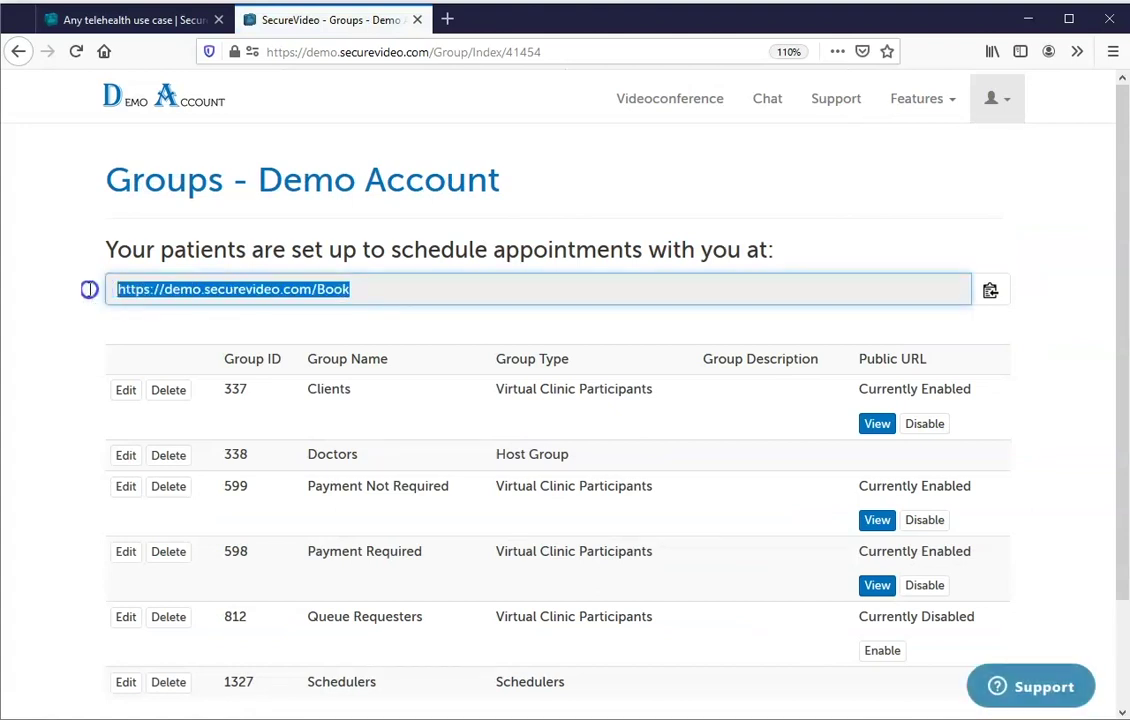
{"action": "left_click", "coordinate": [923, 195]}
{"action": "left_click", "coordinate": [1007, 111]}
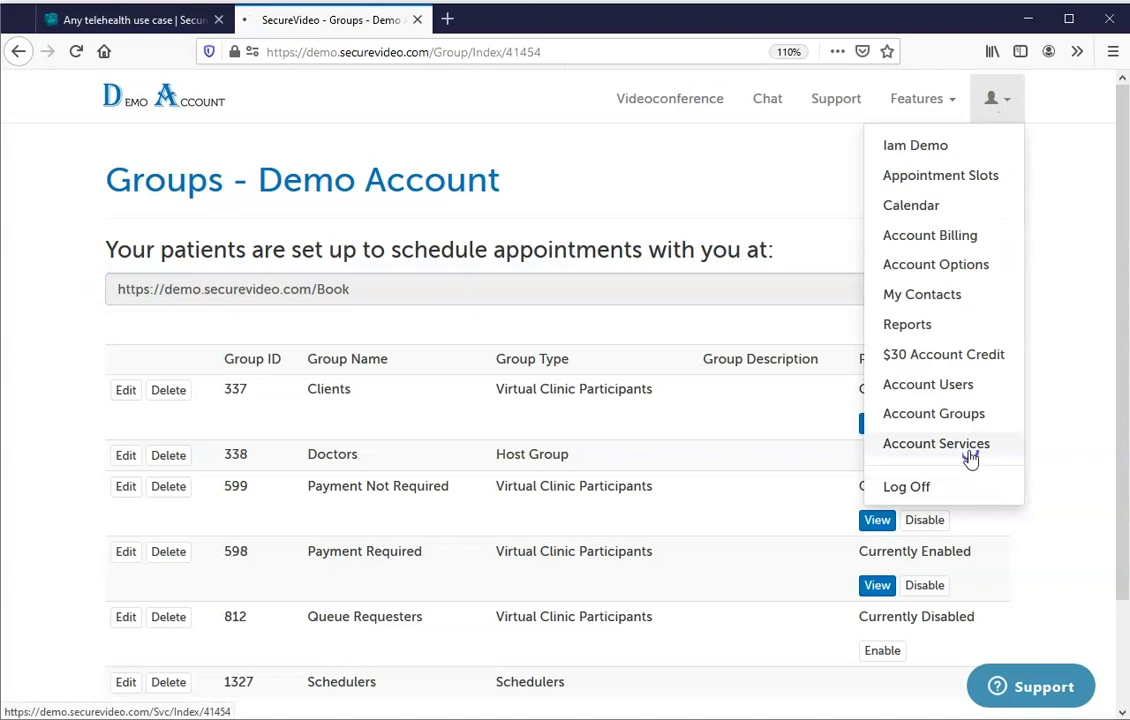
{"action": "left_click", "coordinate": [936, 444]}
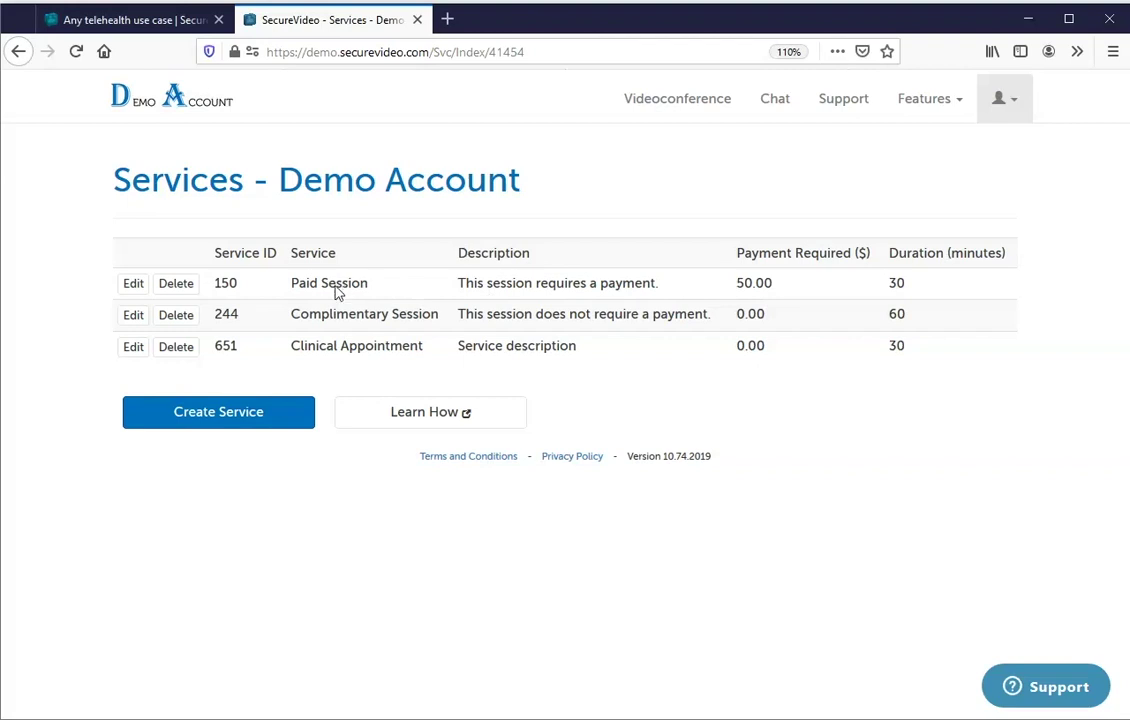
Start a new service and view the Payment Amount help on the blank Manage Service form.
{"action": "left_click", "coordinate": [214, 424]}
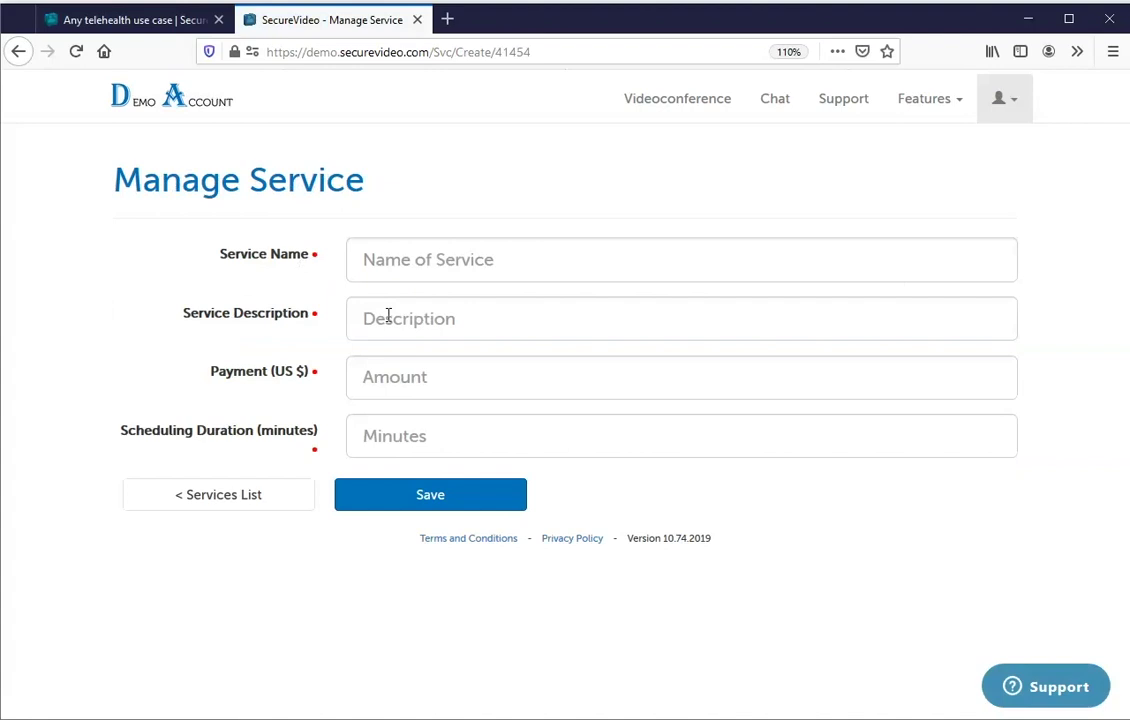
{"action": "left_click", "coordinate": [401, 380]}
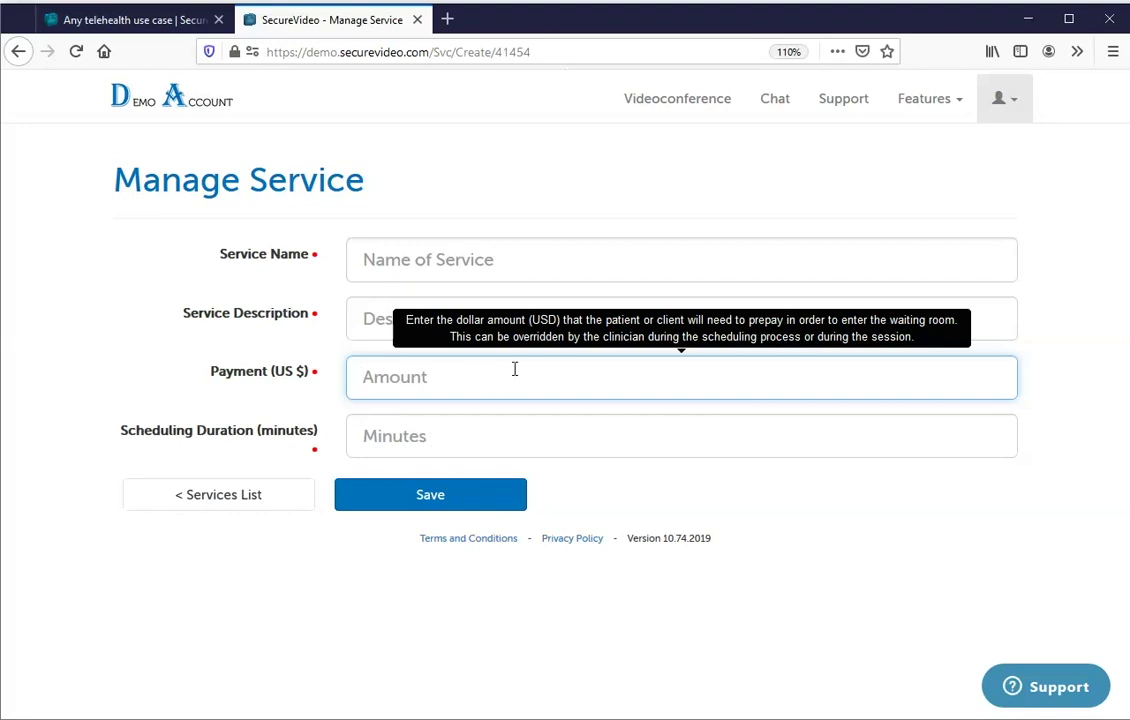
{"action": "left_click", "coordinate": [1010, 104]}
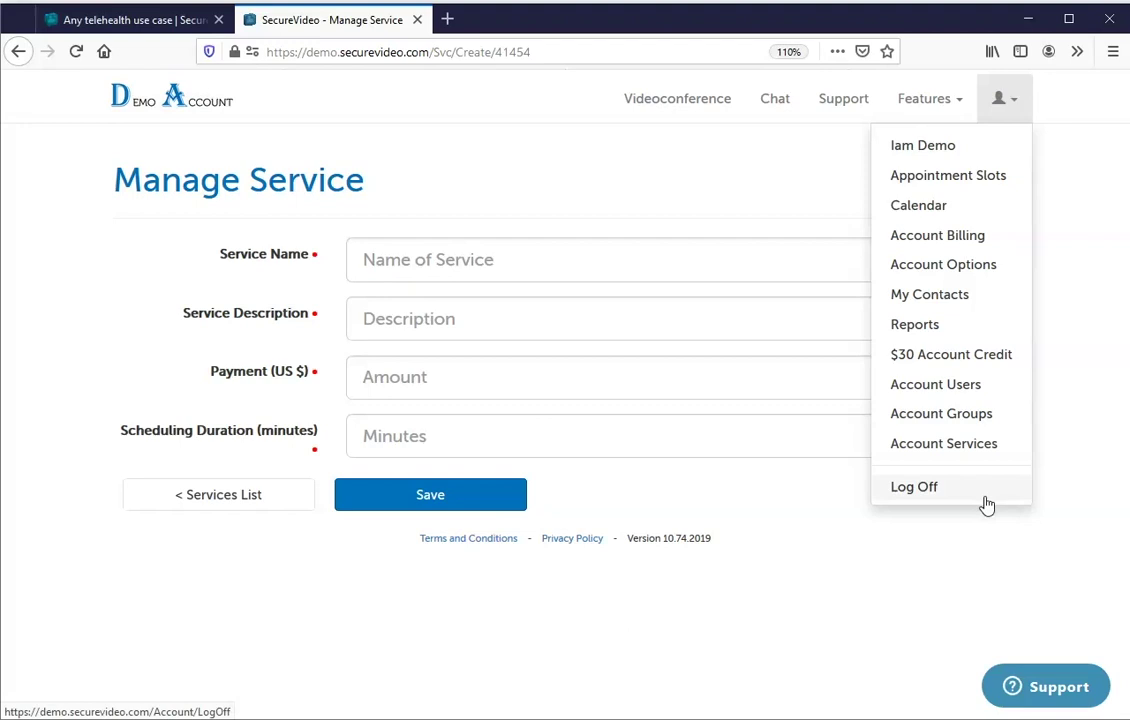
Open the 'Install Zoom: Windows and Chrome' article under Installation Instructions in Support.
{"action": "left_click", "coordinate": [978, 573]}
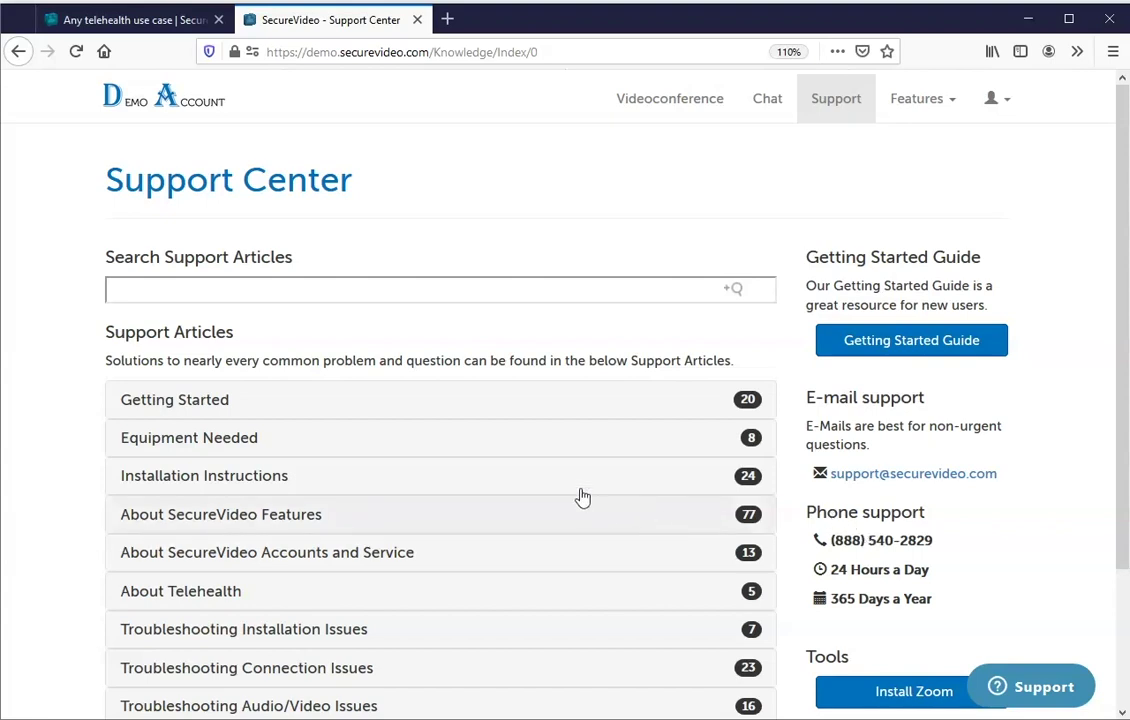
{"action": "left_click", "coordinate": [224, 488]}
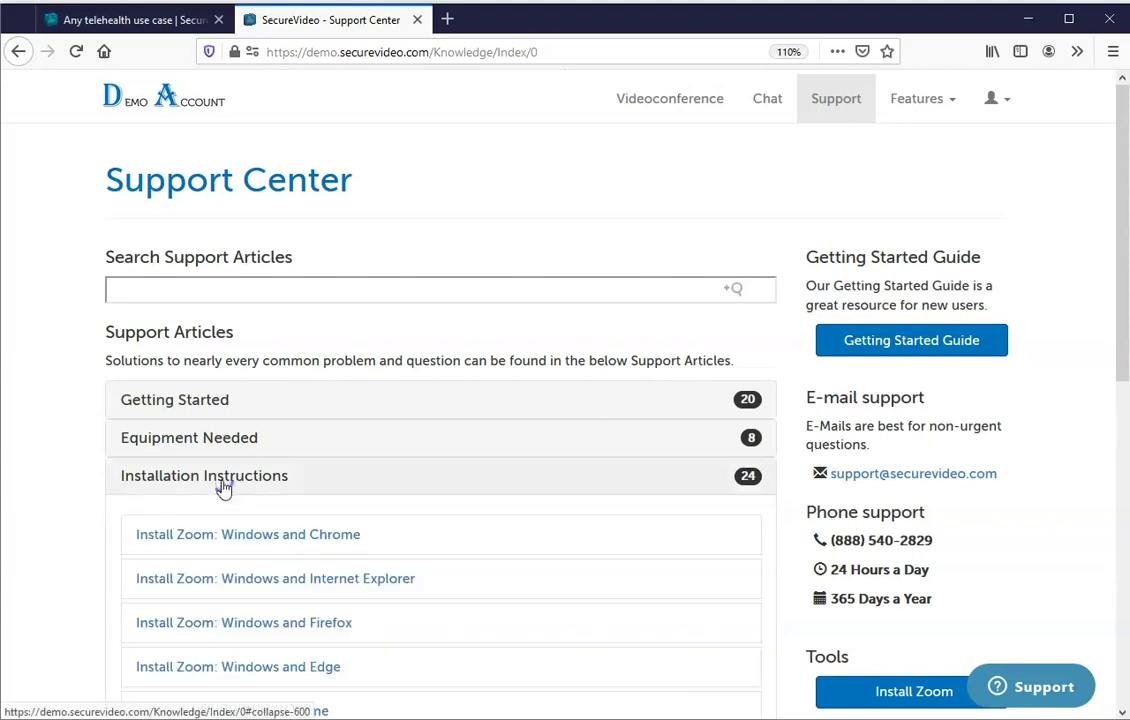
{"action": "left_click_drag", "start_coordinate": [1122, 145], "coordinate": [1105, 246]}
{"action": "left_click", "coordinate": [340, 256]}
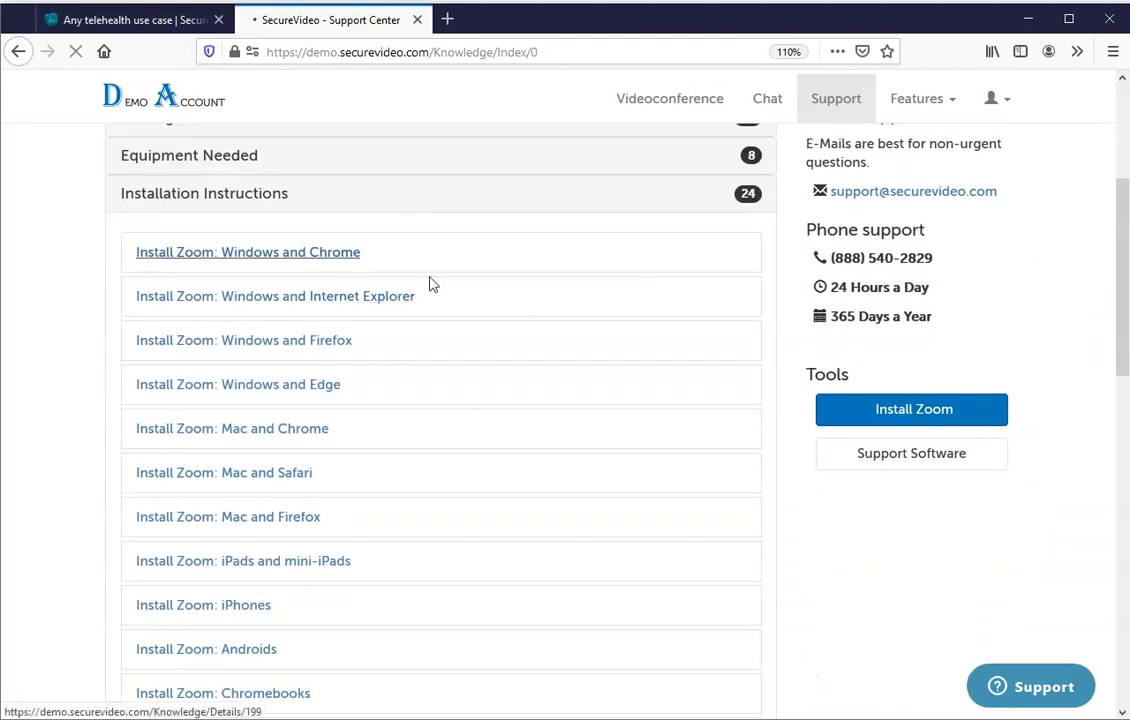
{"action": "mouse_move", "coordinate": [1126, 140]}
{"action": "left_mouse_down"}
{"action": "mouse_move", "coordinate": [1090, 298]}
{"action": "mouse_move", "coordinate": [1110, 392]}
{"action": "mouse_move", "coordinate": [1064, 405]}
{"action": "mouse_move", "coordinate": [1044, 585]}
{"action": "mouse_move", "coordinate": [1059, 632]}
{"action": "mouse_move", "coordinate": [1117, 643]}
{"action": "mouse_move", "coordinate": [1095, 303]}
{"action": "mouse_move", "coordinate": [1115, 120]}
{"action": "left_mouse_up"}
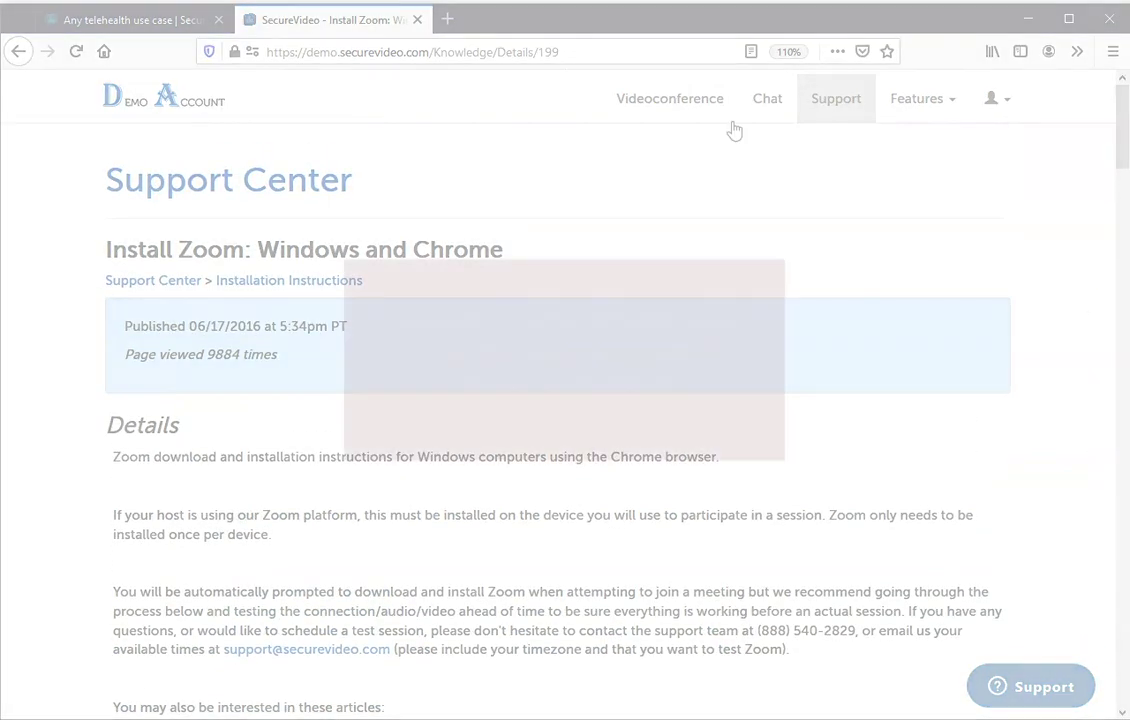